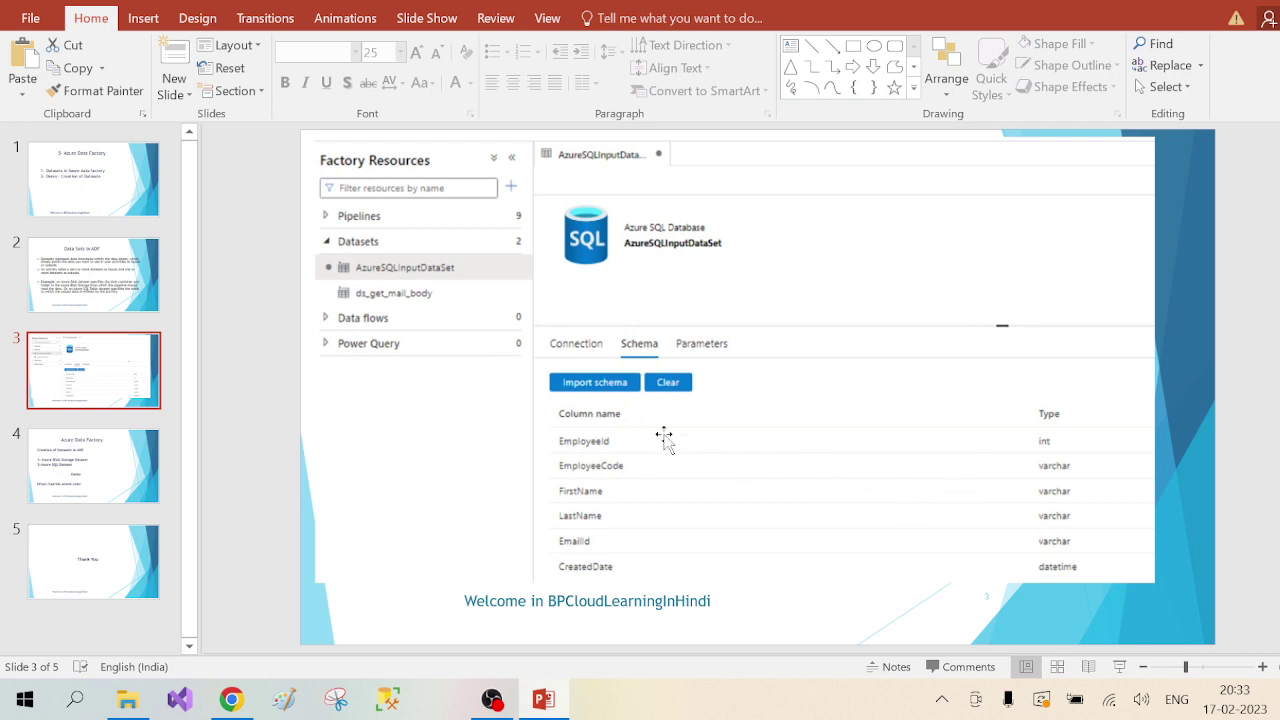
# On slide 4, insert a space after "2-" in the Azure SQL Dataset line
pyautogui.click(127, 468)
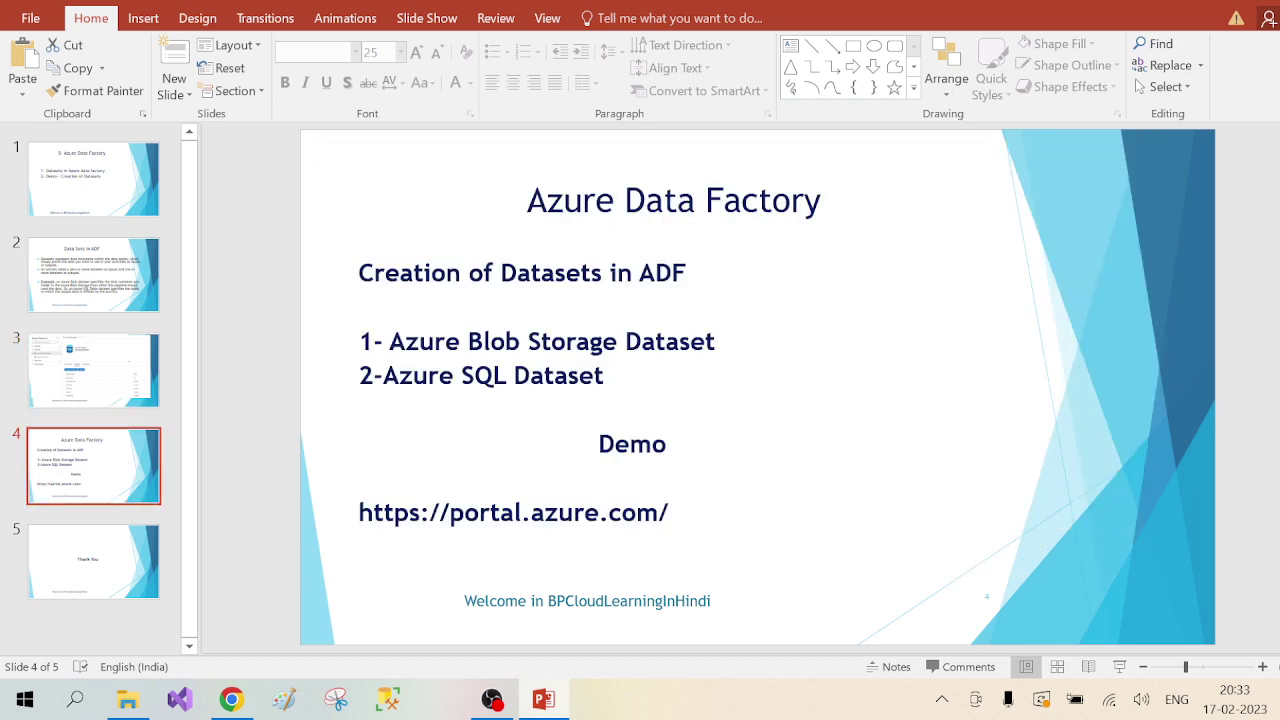
pyautogui.click(686, 272)
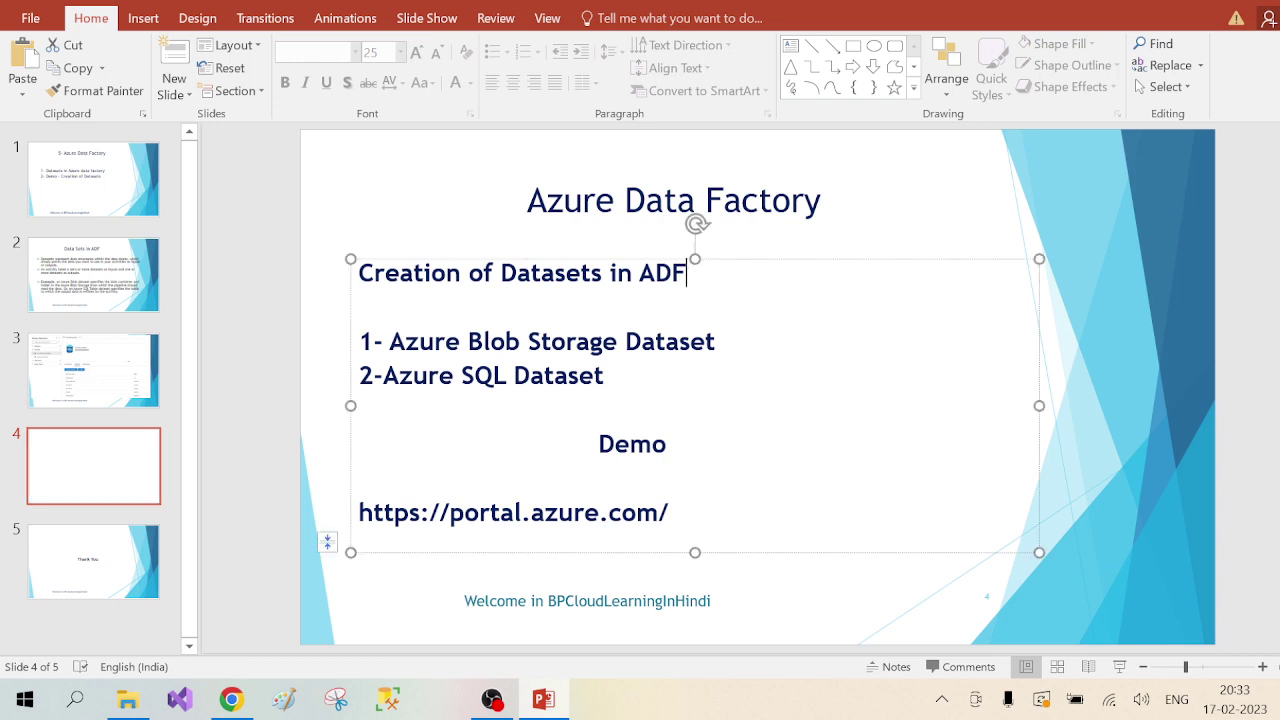
pyautogui.click(1070, 285)
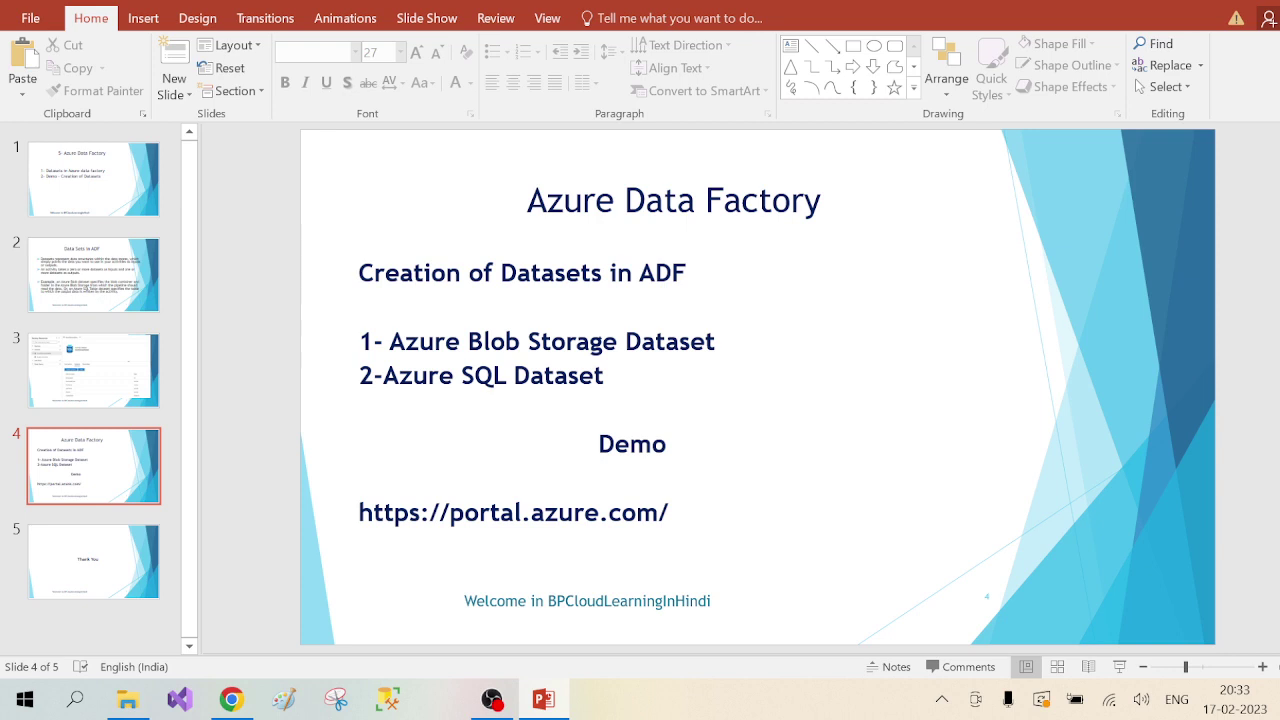
pyautogui.click(384, 375)
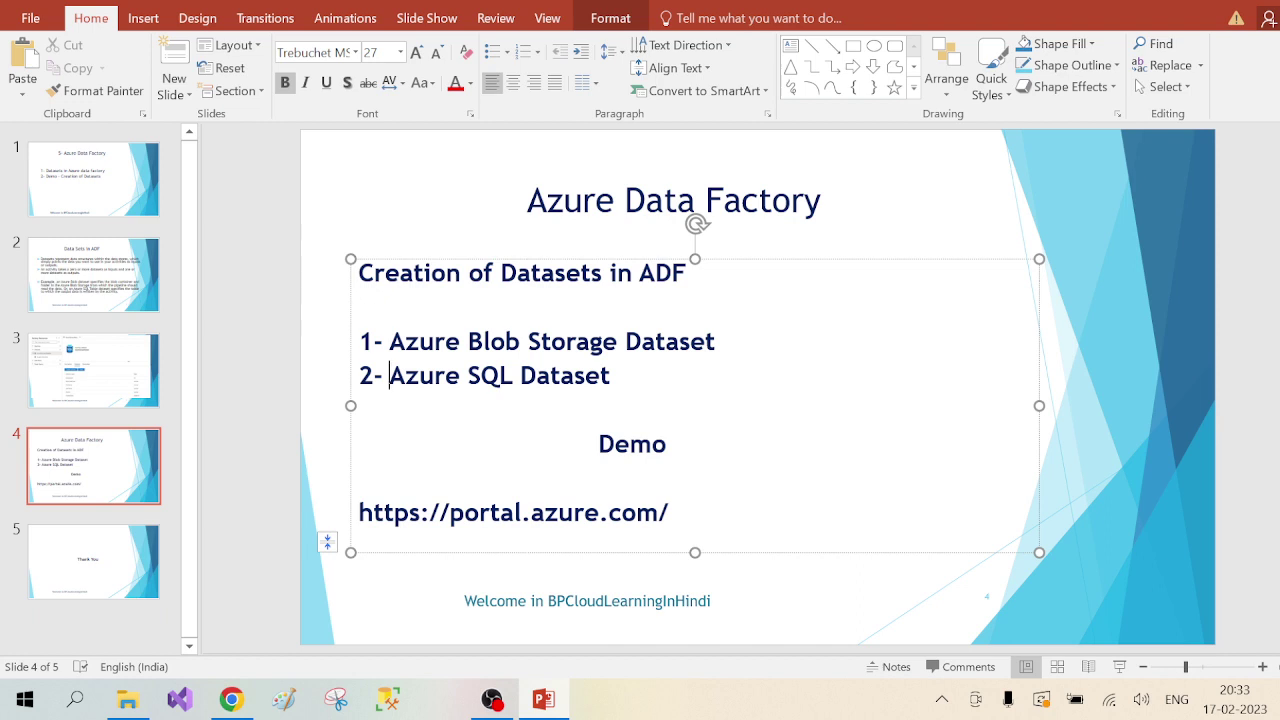
pyautogui.click(1138, 367)
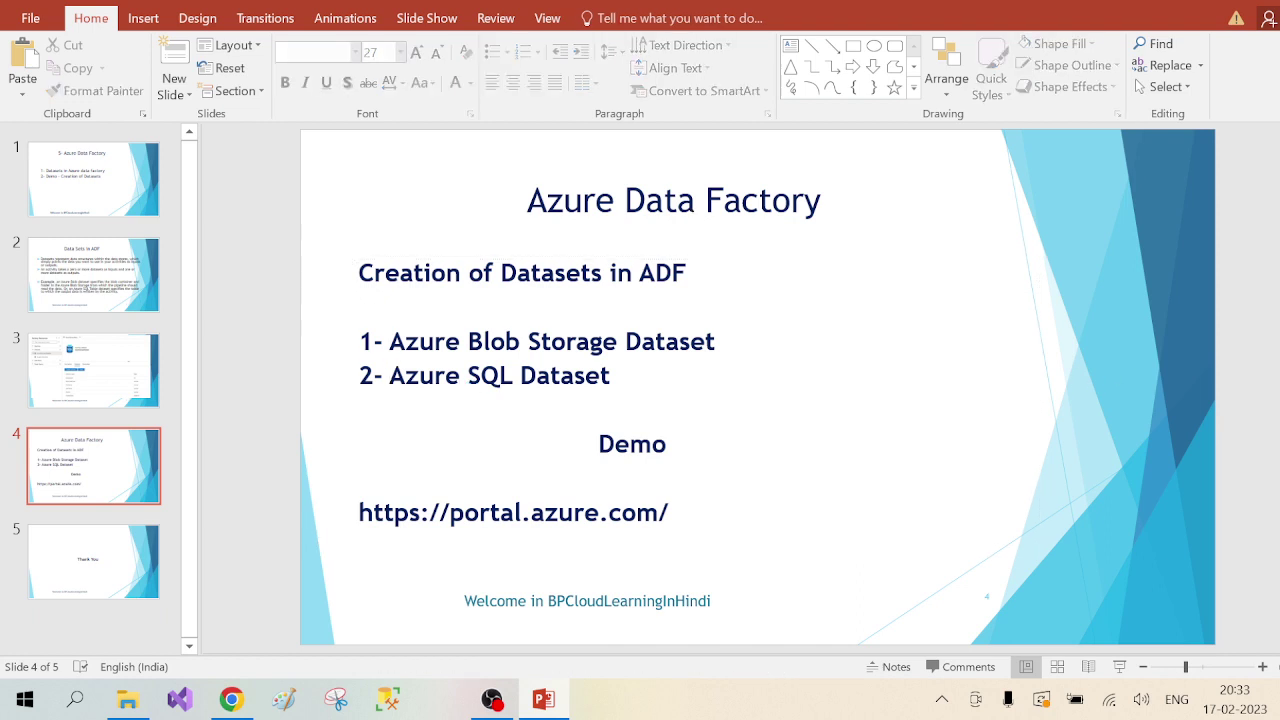
# Switch to the Azure portal in Chrome and open the input-data container of the dbcloudstorage2023 storage account
pyautogui.click(215, 708)
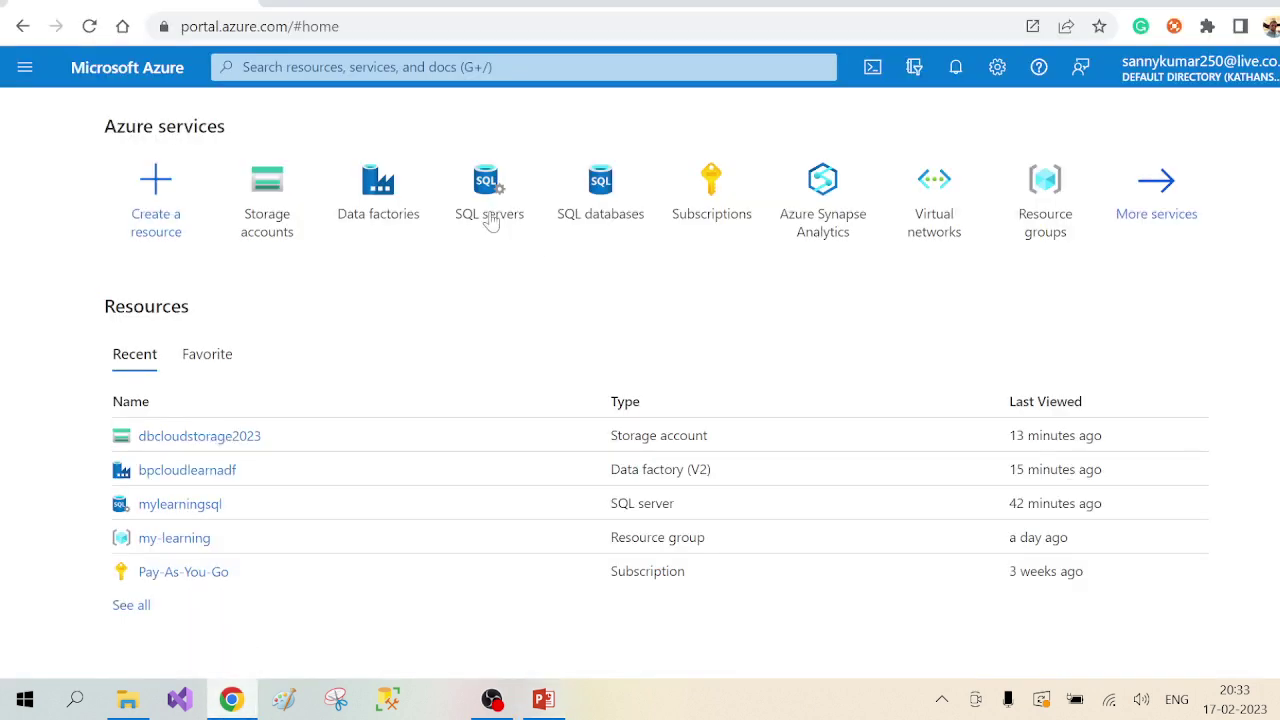
pyautogui.click(276, 208)
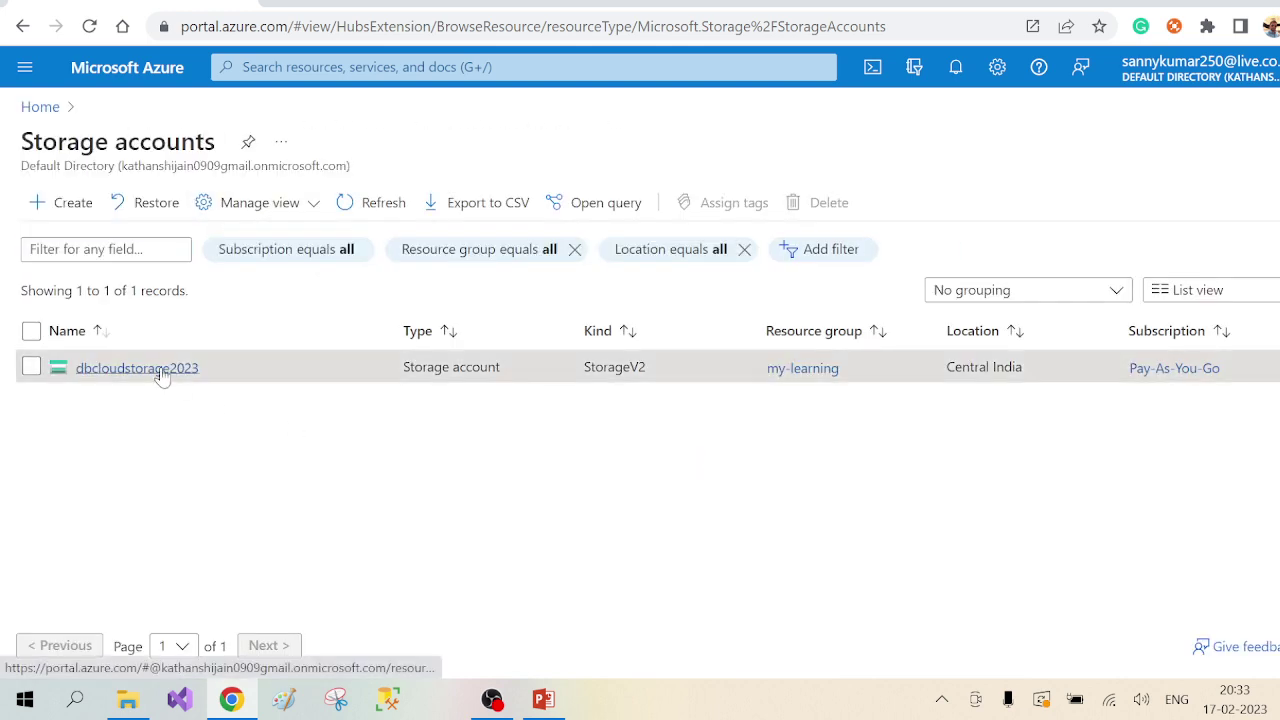
pyautogui.click(160, 370)
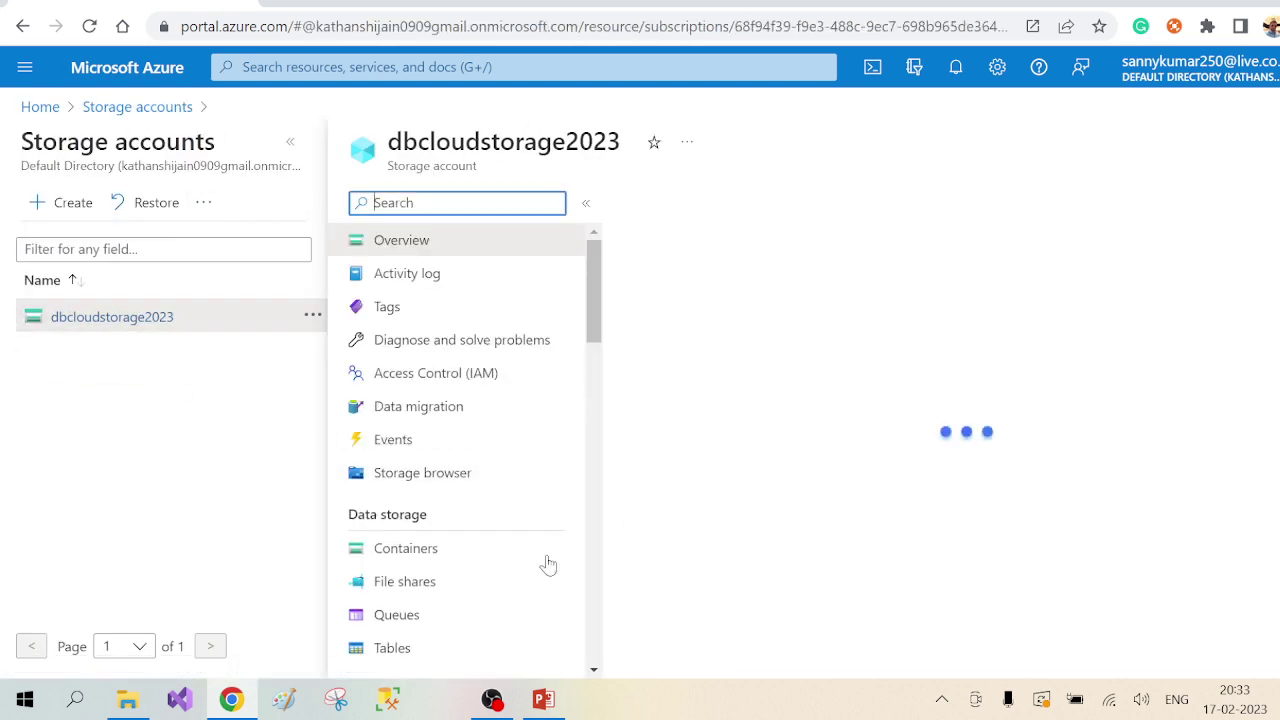
pyautogui.click(414, 548)
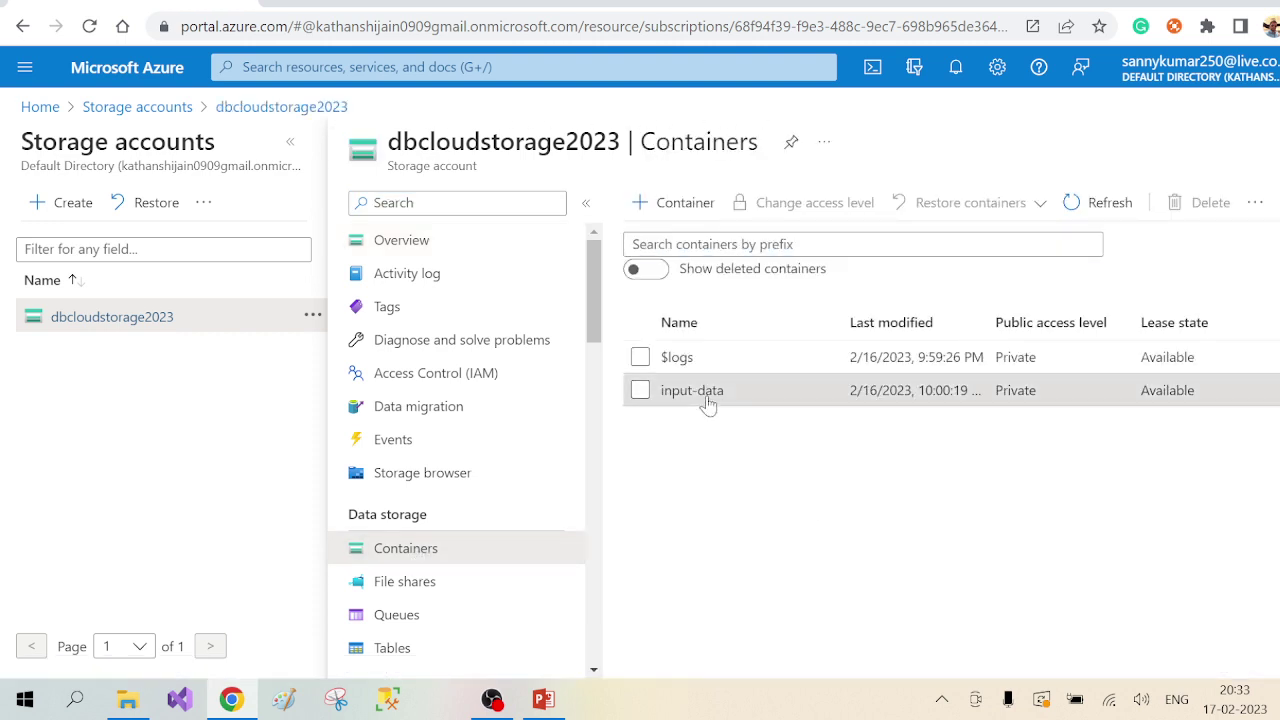
pyautogui.click(707, 400)
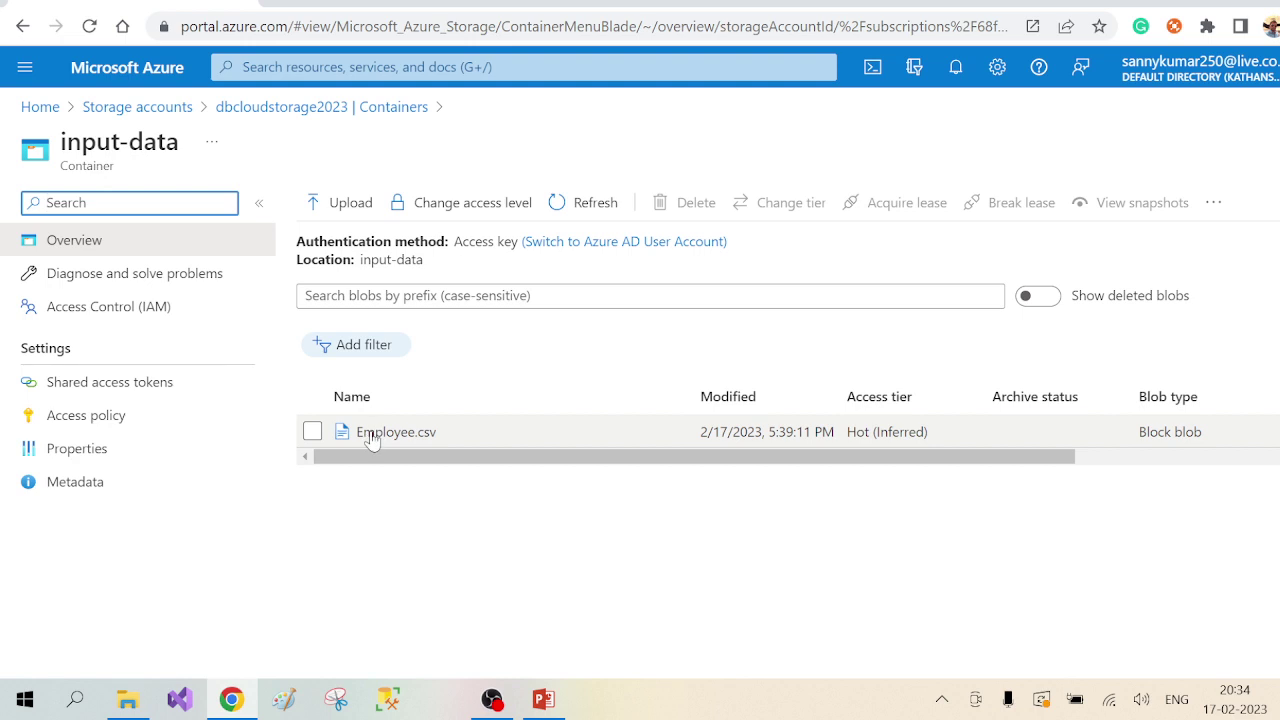
# Open Employee.csv and examine its contents as a table and as raw text, including the header row
pyautogui.click(371, 436)
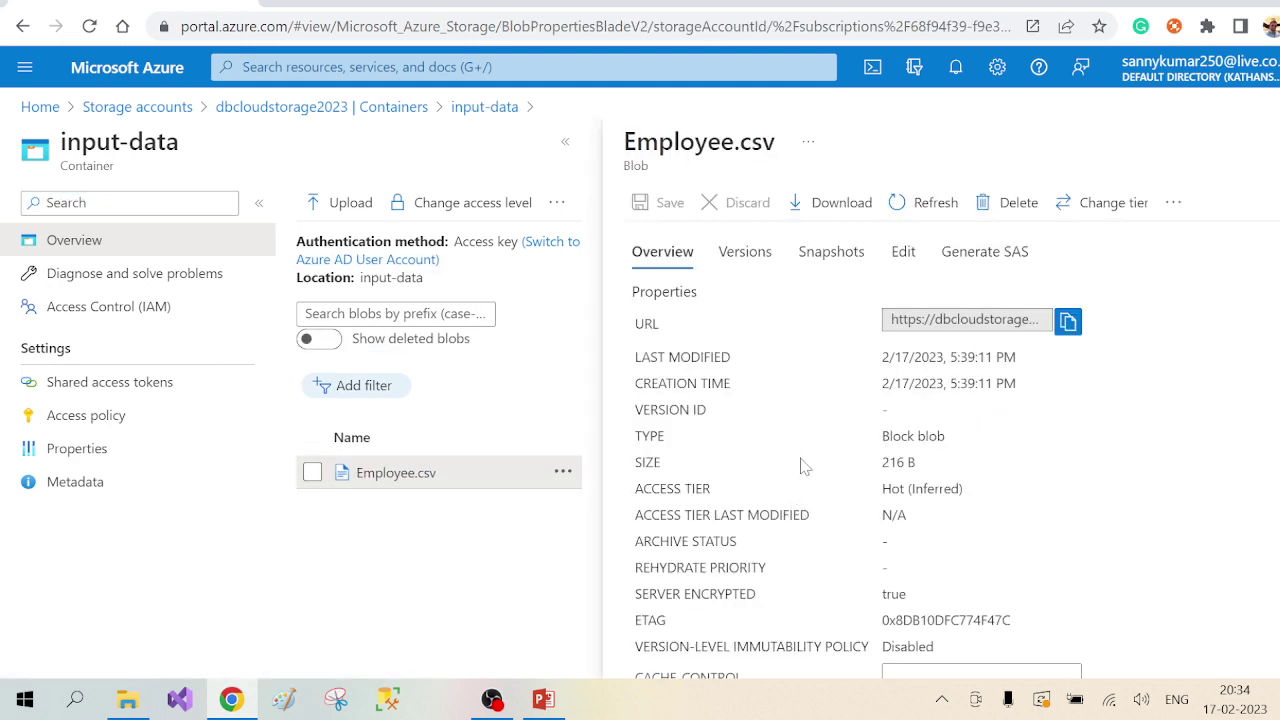
pyautogui.click(903, 251)
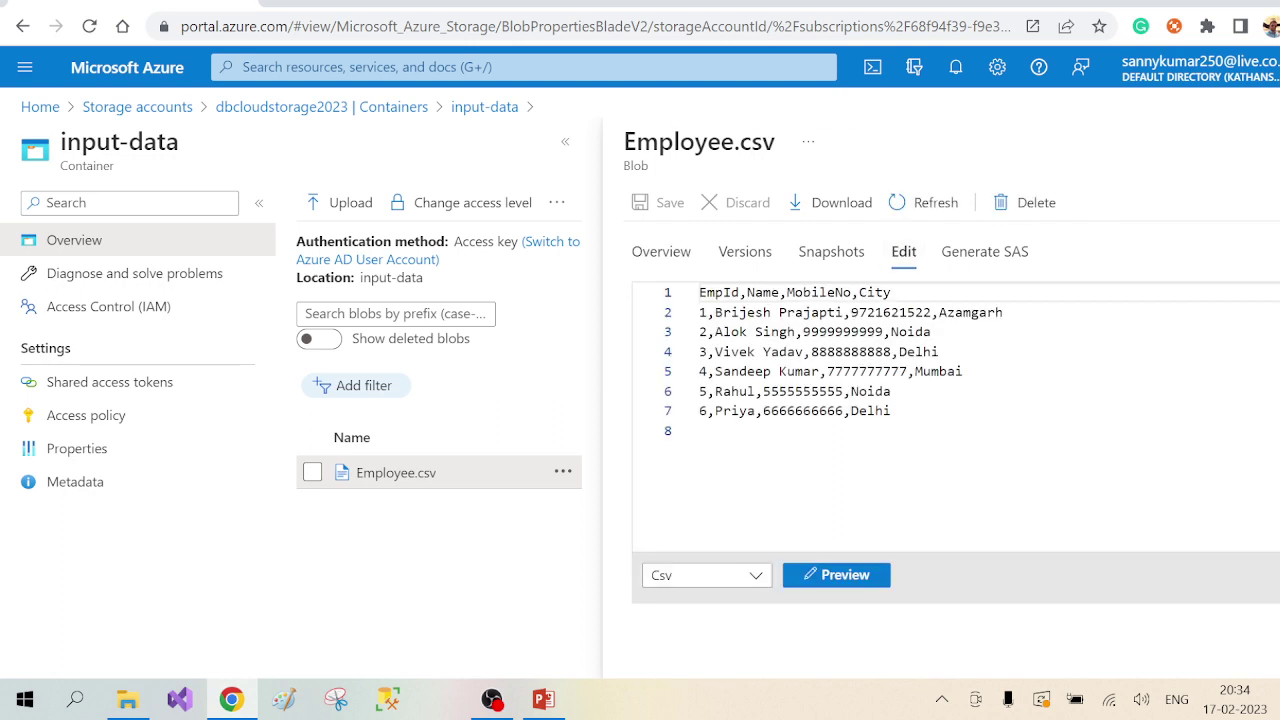
pyautogui.click(866, 580)
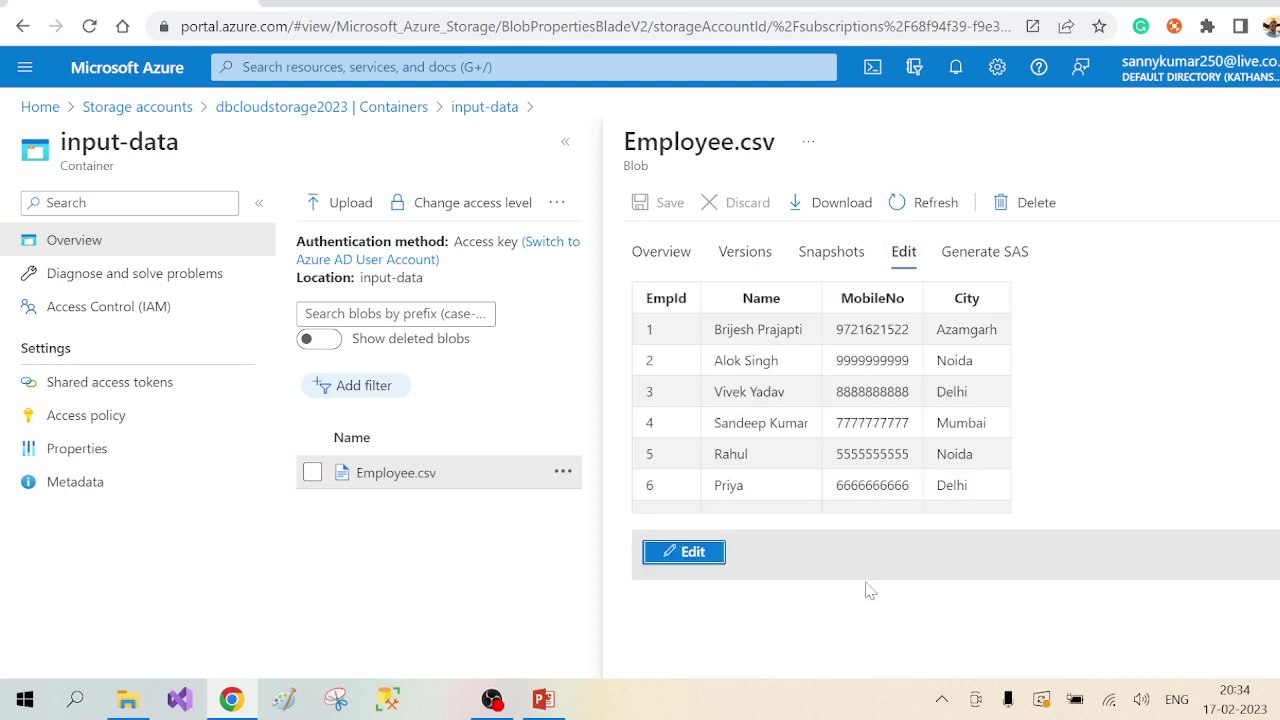
pyautogui.click(700, 552)
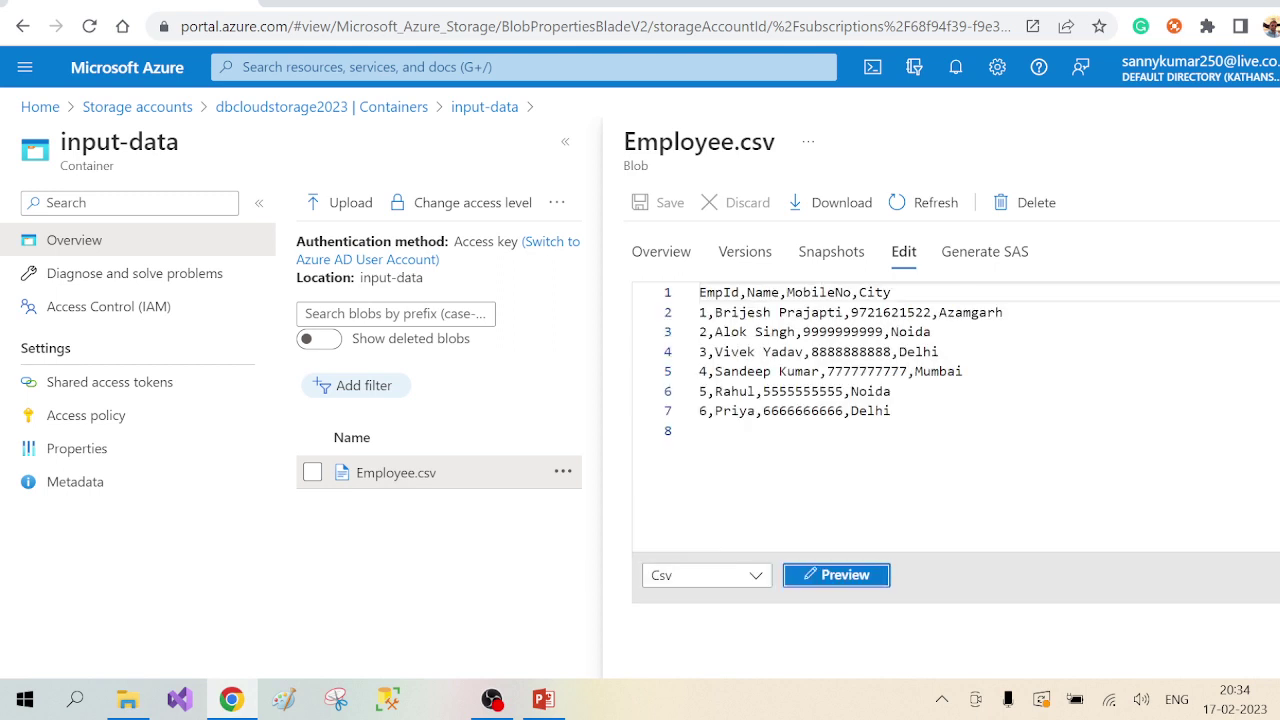
pyautogui.moveTo(891, 292); pyautogui.dragTo(699, 292)
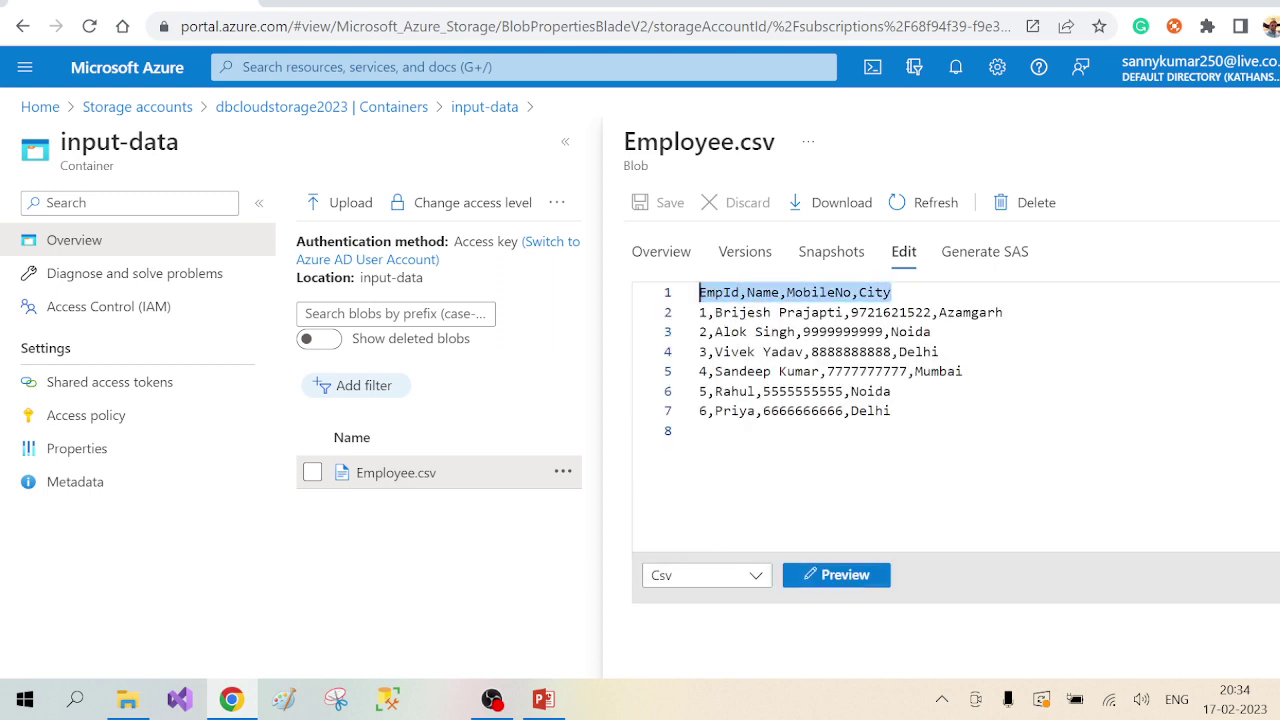
pyautogui.click(891, 292)
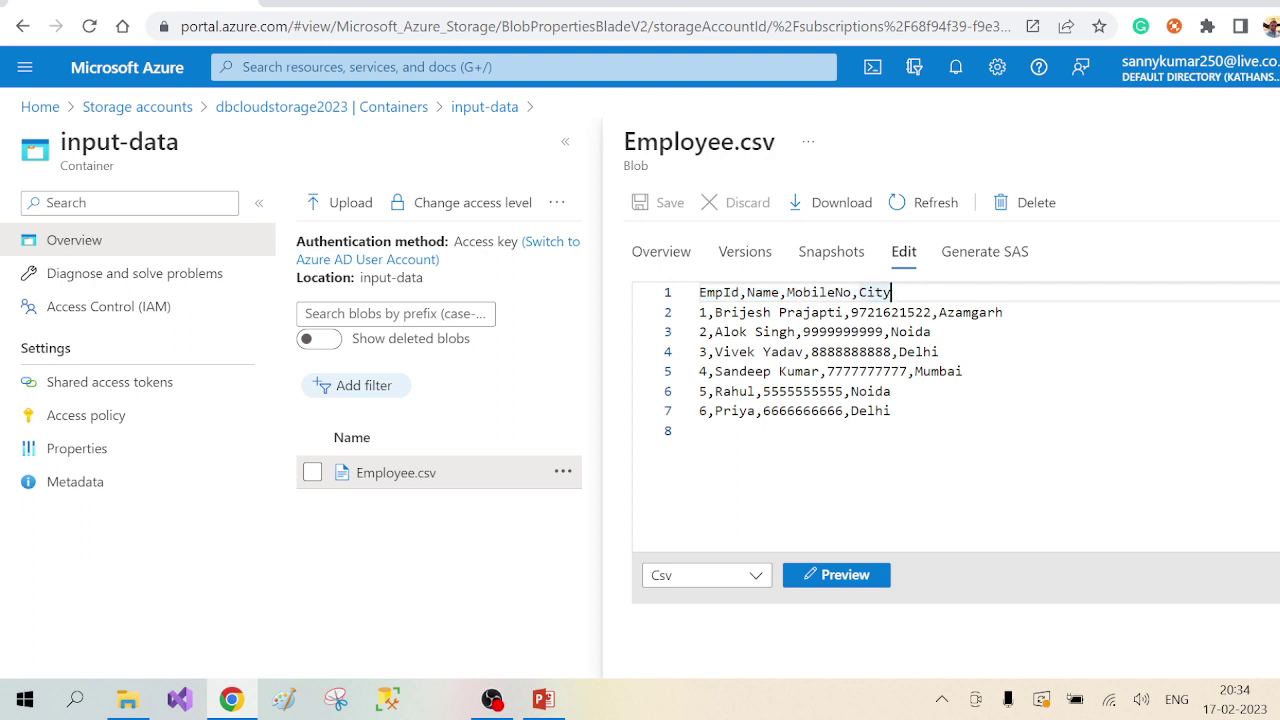
pyautogui.moveTo(699, 292); pyautogui.dragTo(888, 292)
pyautogui.click(891, 292)
# Return to the portal home, open the bpcloudlearnadf data factory and launch its studio in the authoring view
pyautogui.click(40, 107)
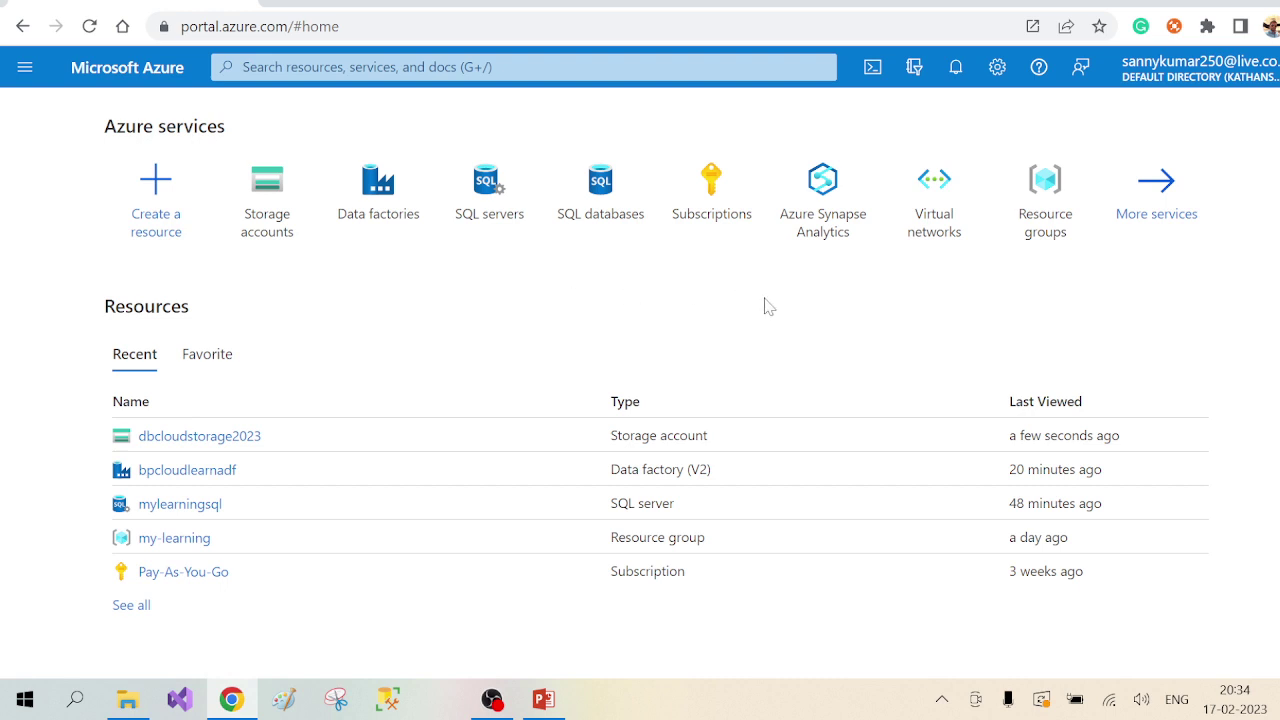
pyautogui.click(384, 190)
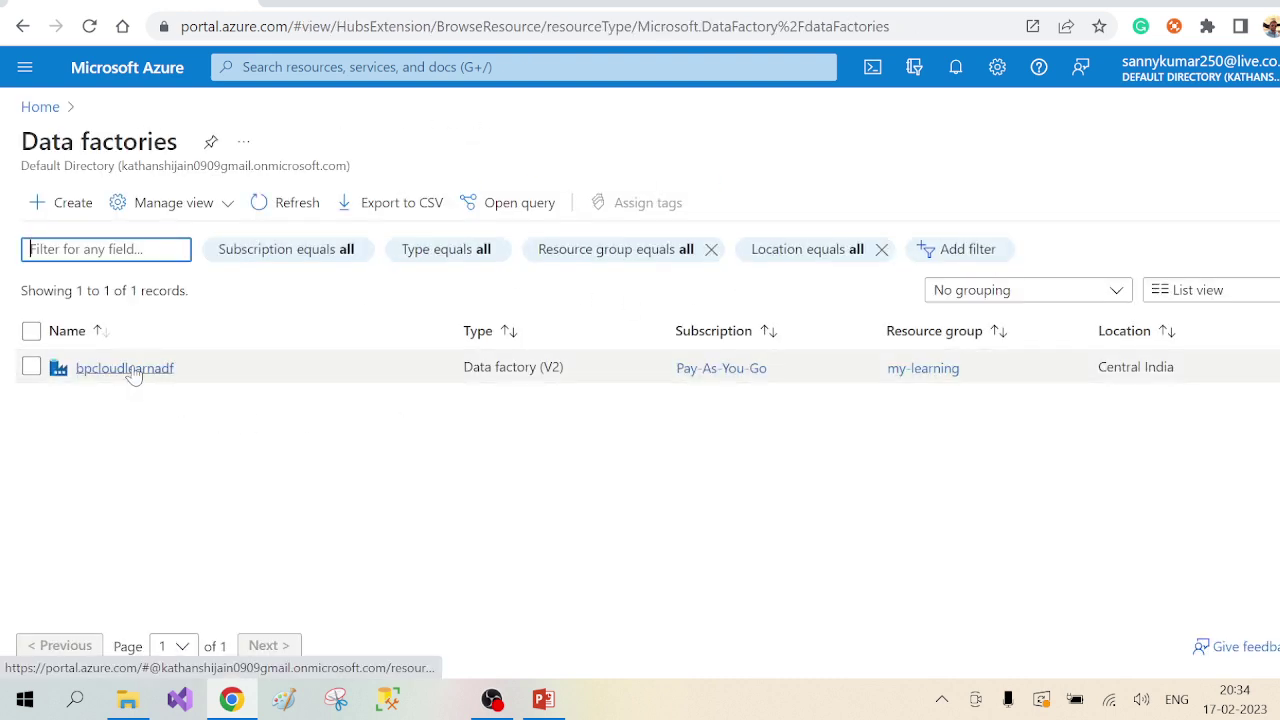
pyautogui.click(130, 369)
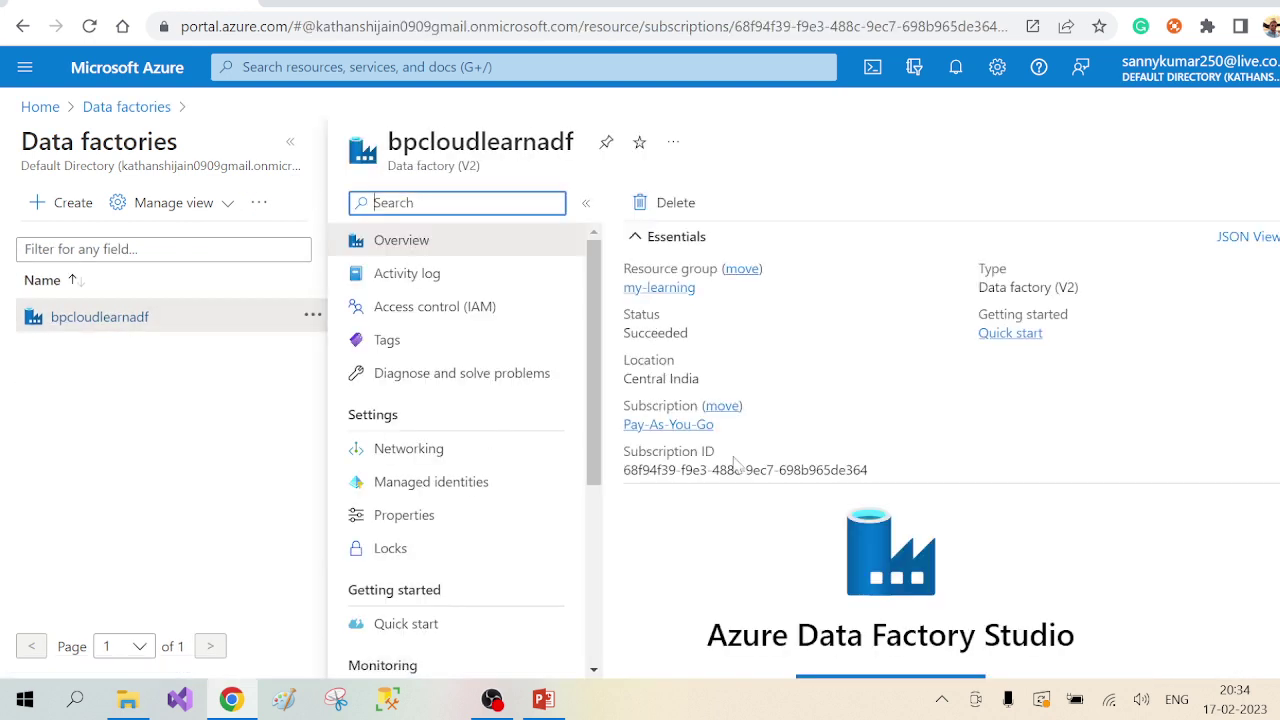
pyautogui.click(900, 460)
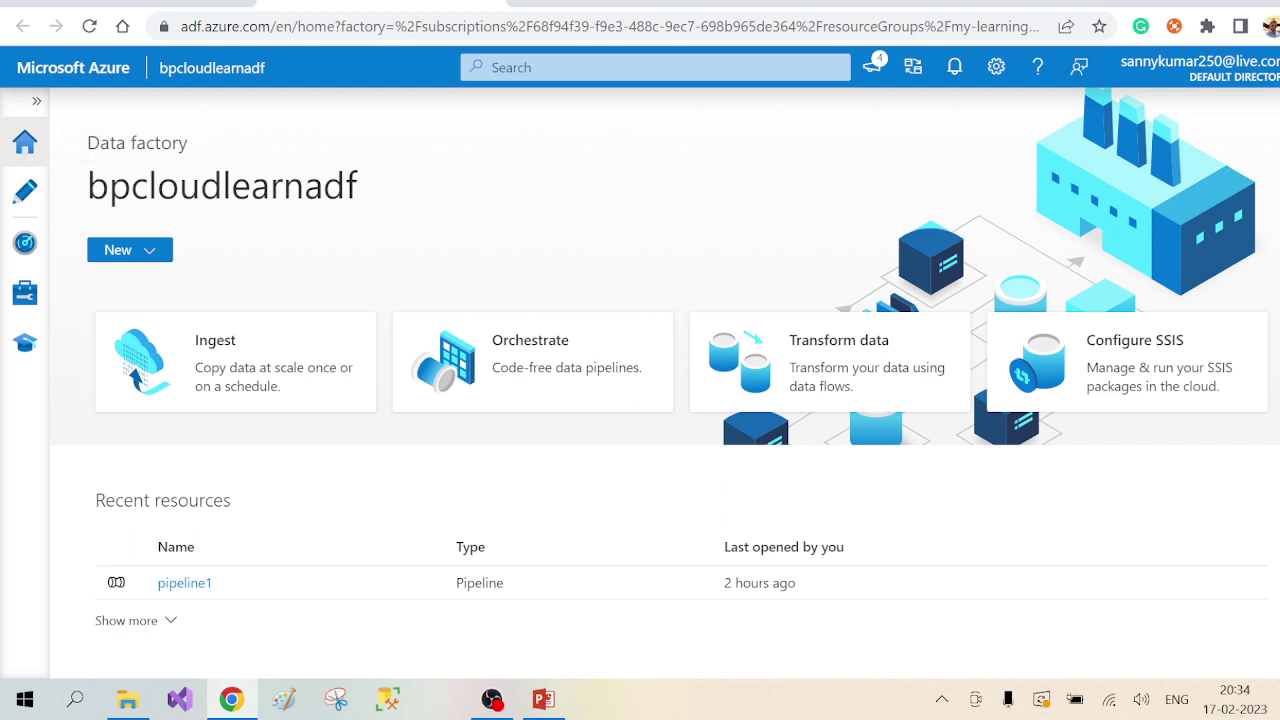
pyautogui.click(27, 193)
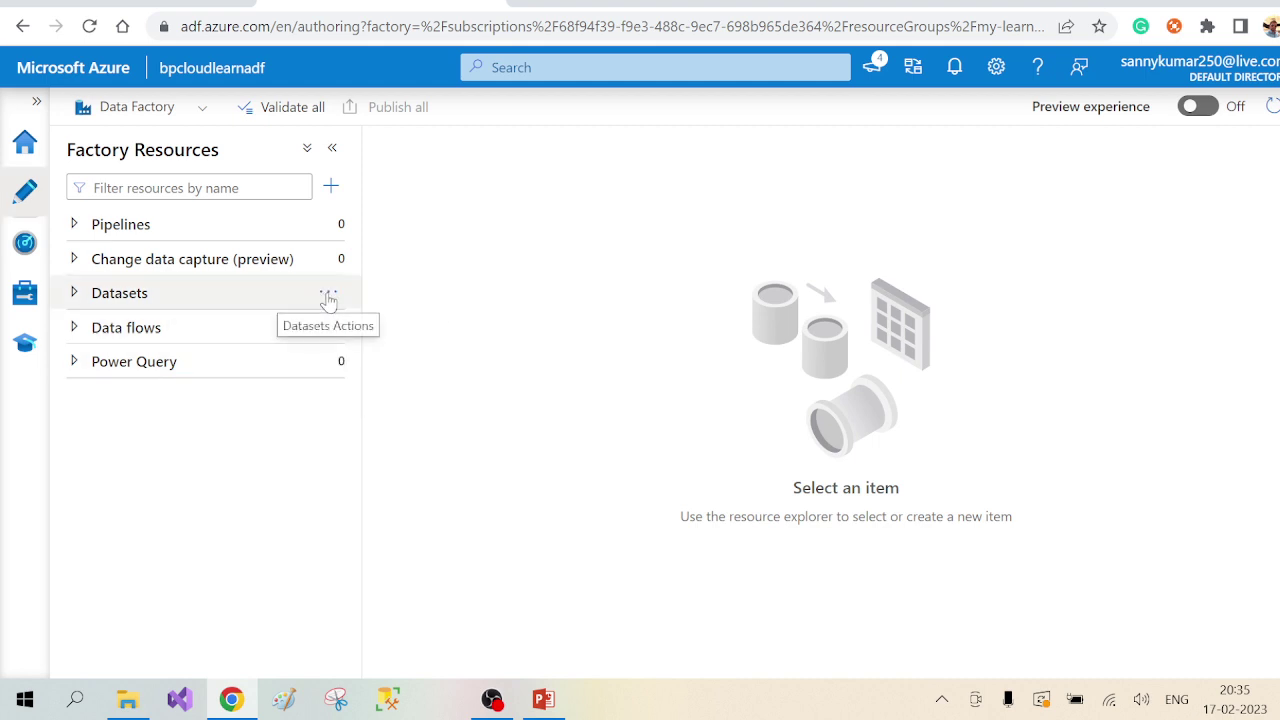
pyautogui.click(328, 294)
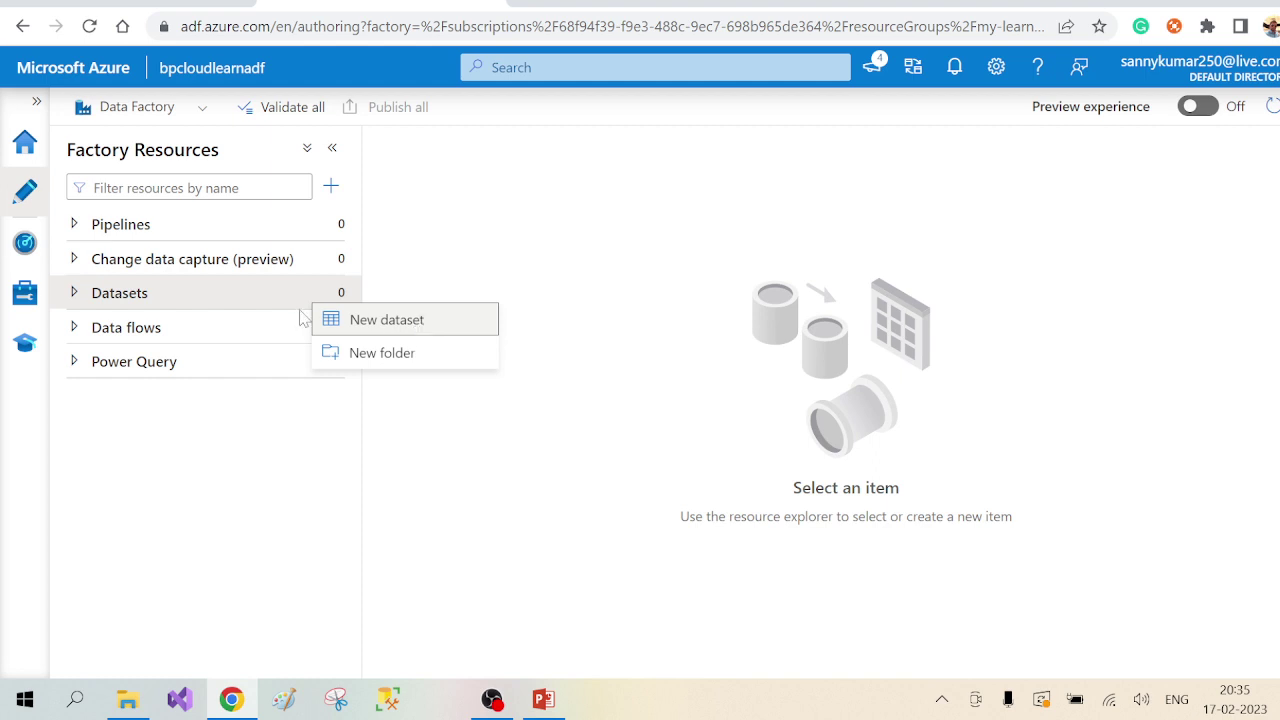
pyautogui.click(470, 259)
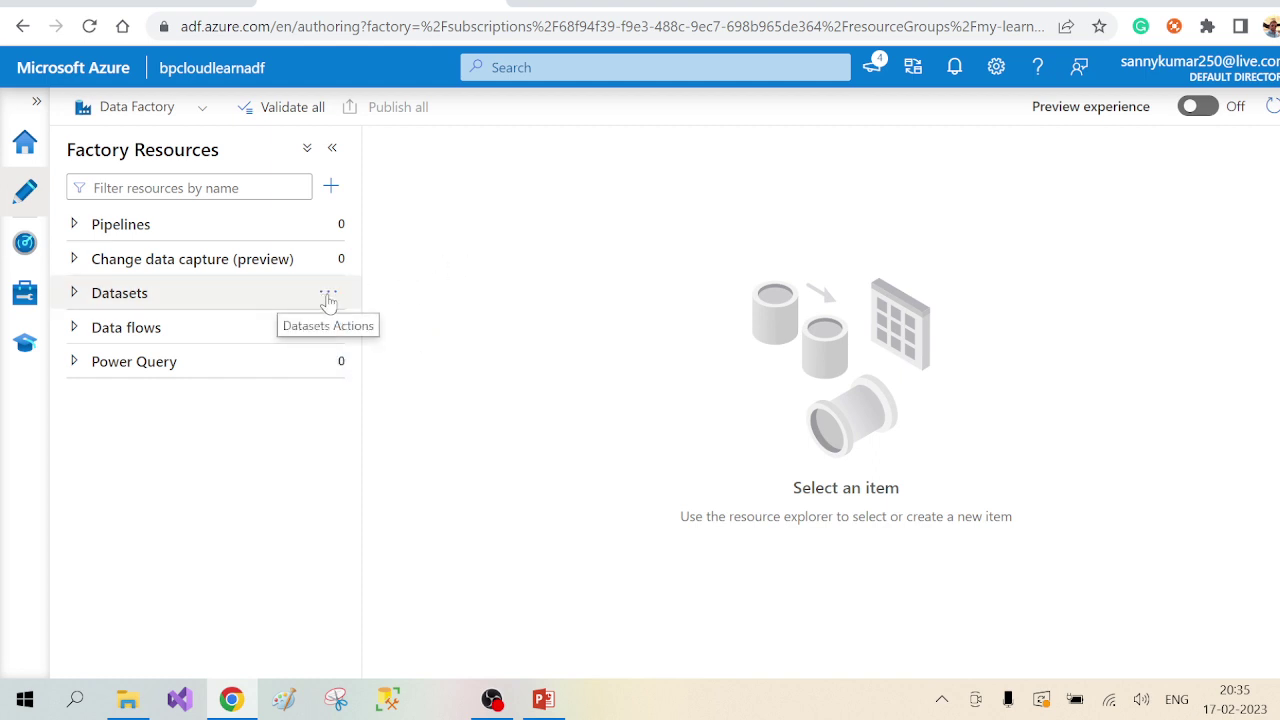
pyautogui.click(331, 188)
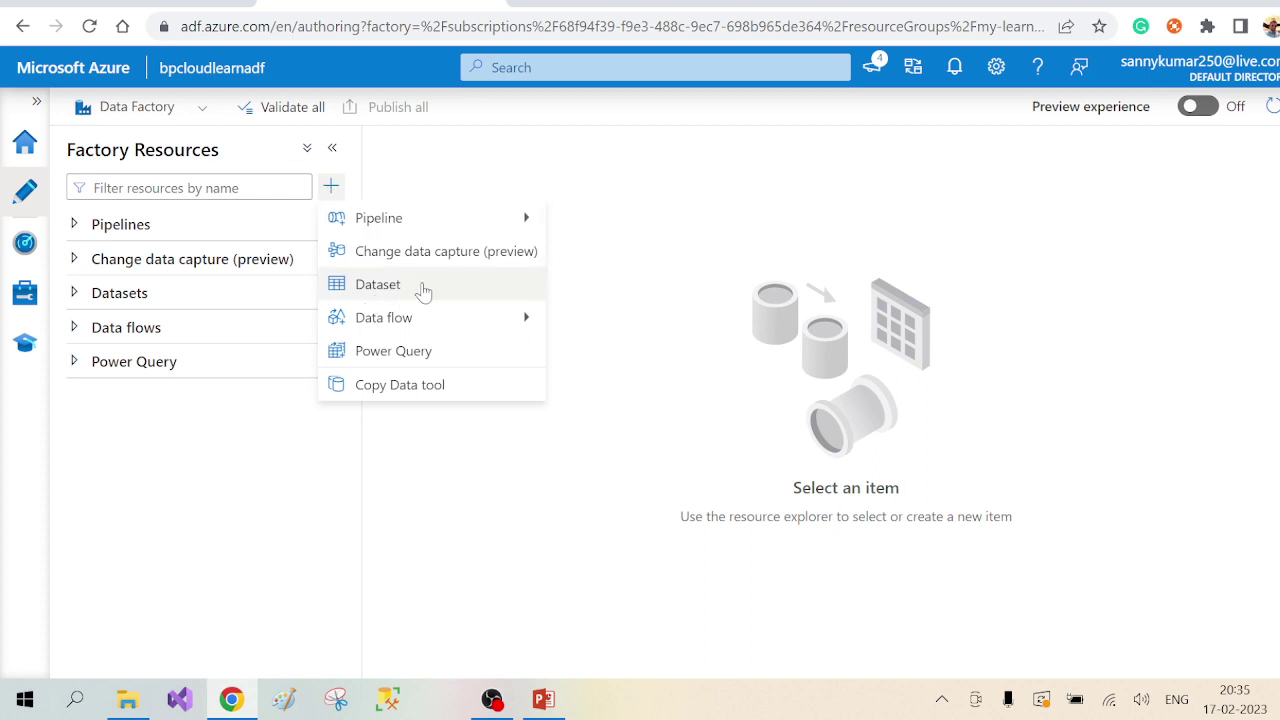
pyautogui.click(612, 275)
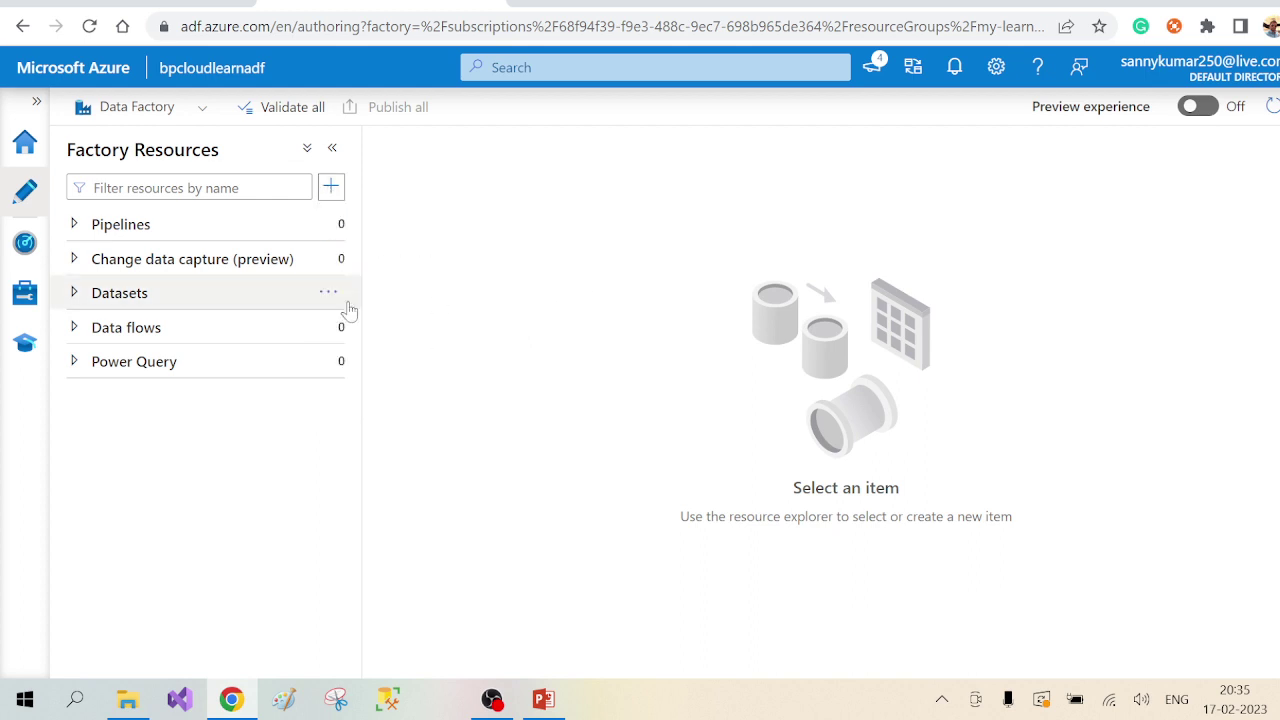
# Start a new dataset from the Datasets group and look through all available data store types
pyautogui.click(330, 294)
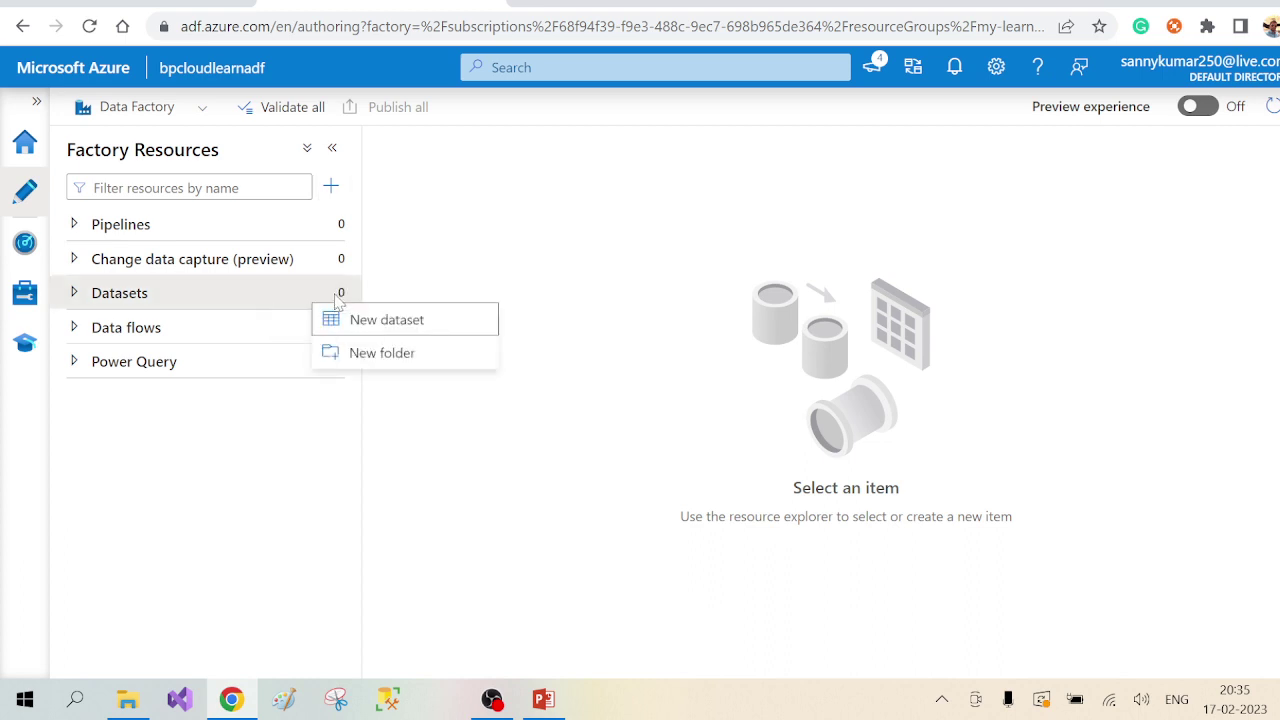
pyautogui.click(427, 322)
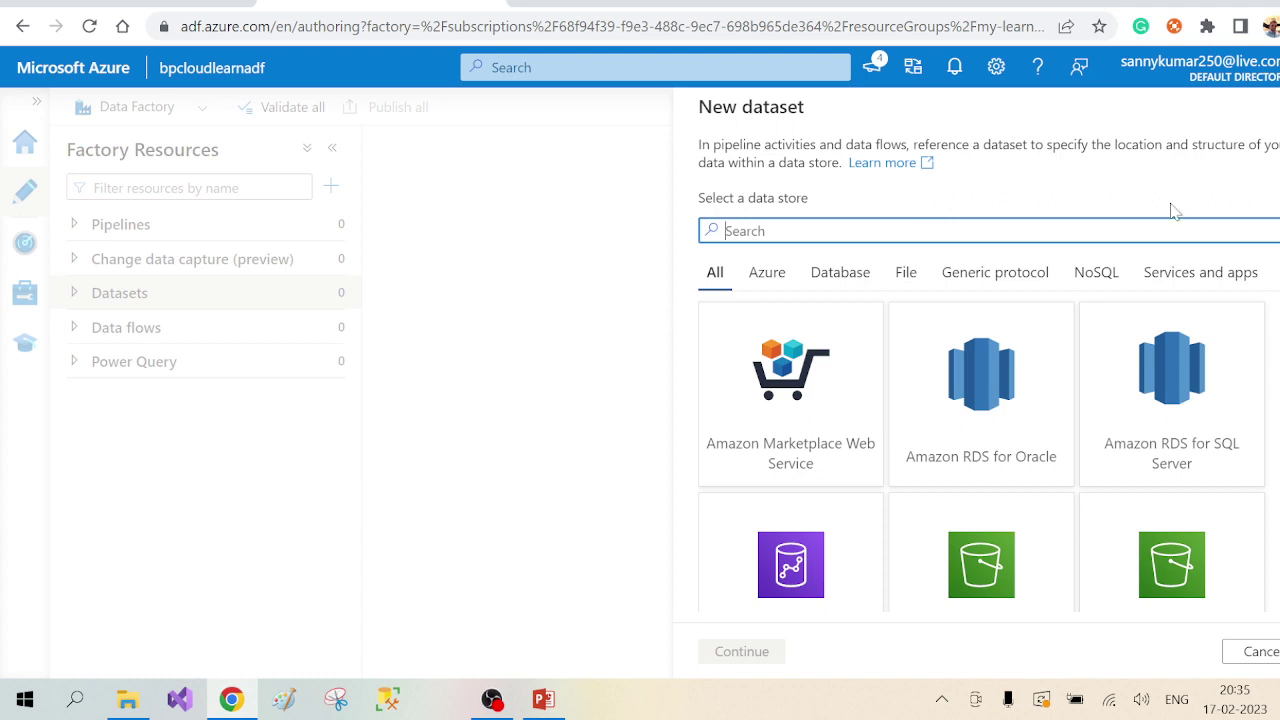
pyautogui.scroll(-5, 982, 450)
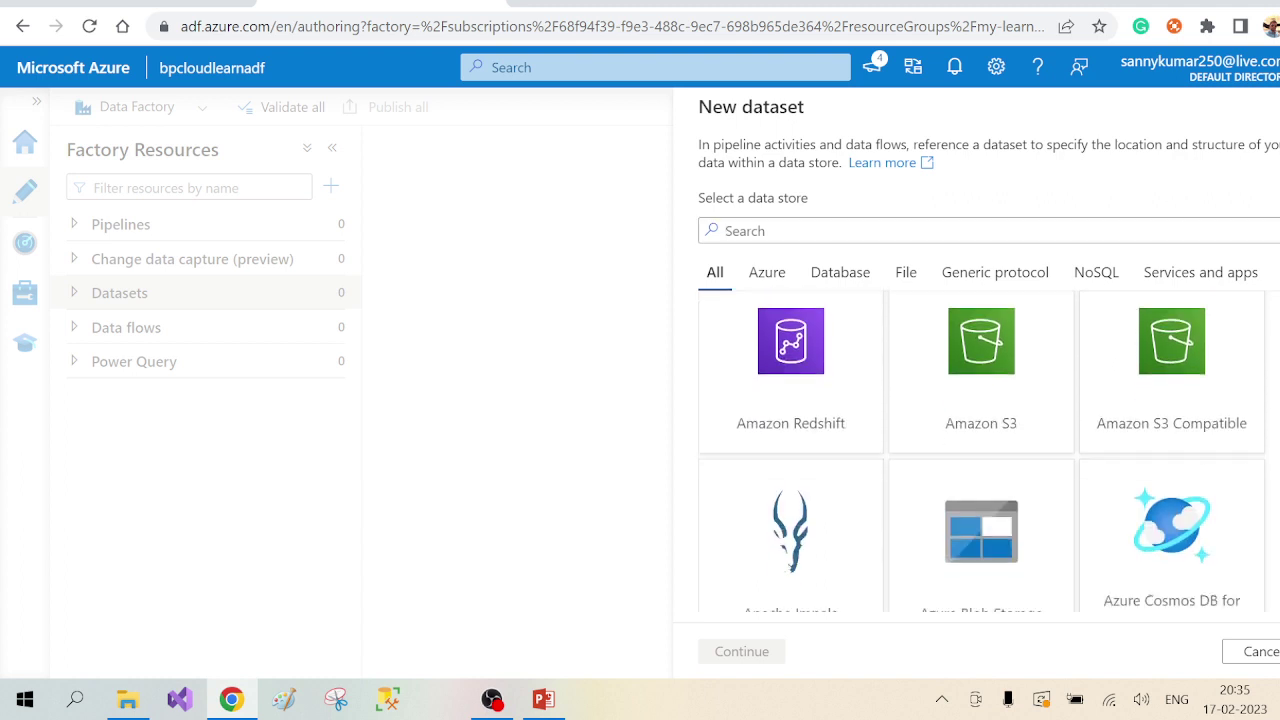
pyautogui.scroll(3, 982, 450)
pyautogui.scroll(2, 982, 450)
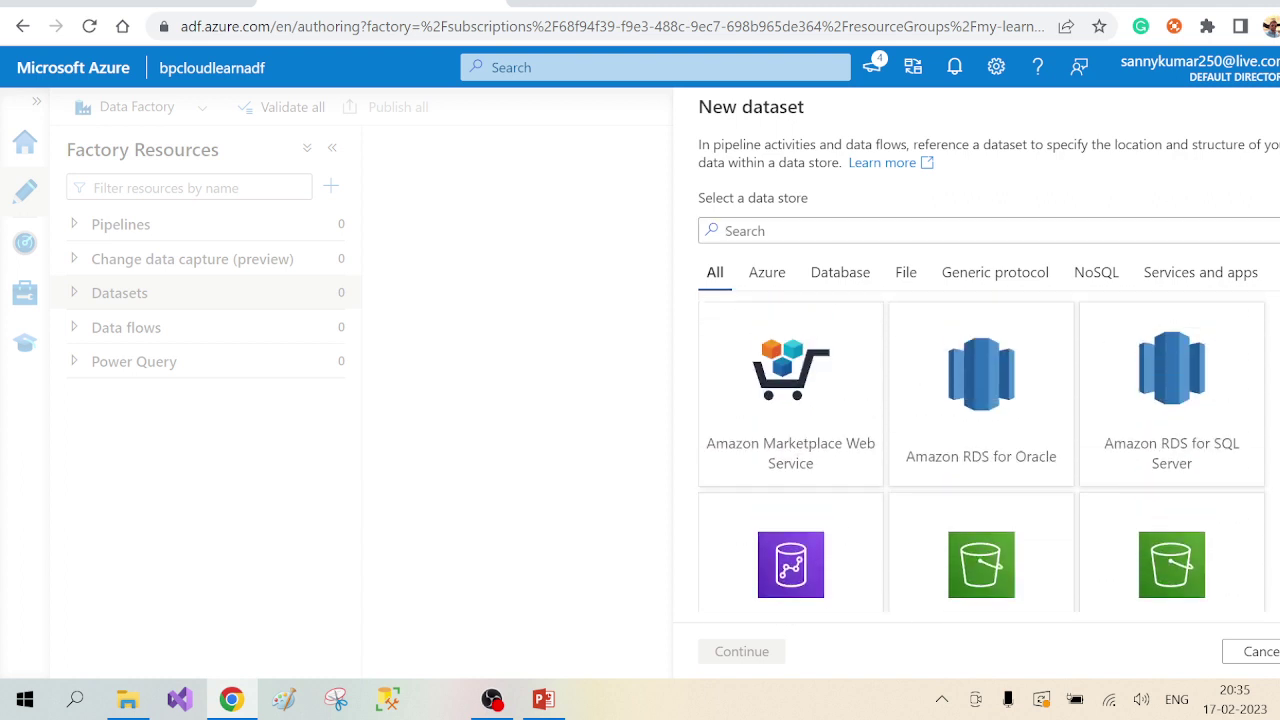
pyautogui.scroll(-20, 982, 450)
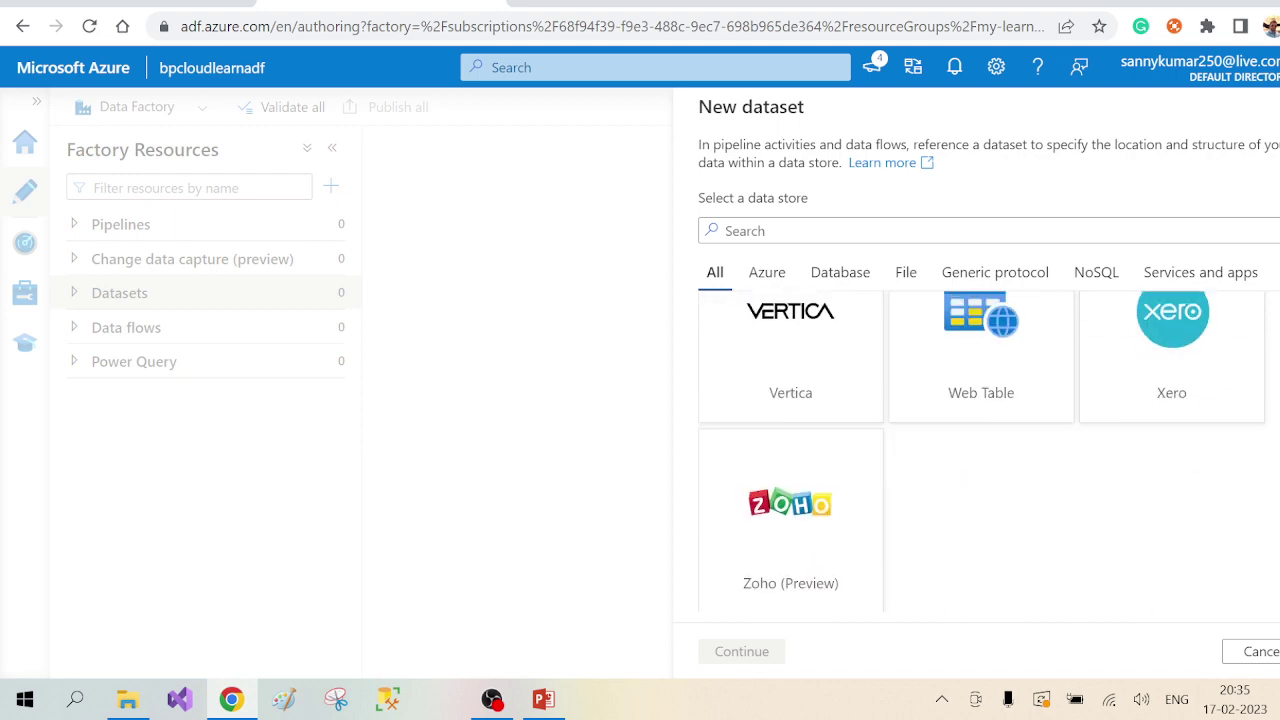
pyautogui.scroll(2, 982, 450)
pyautogui.scroll(20, 982, 450)
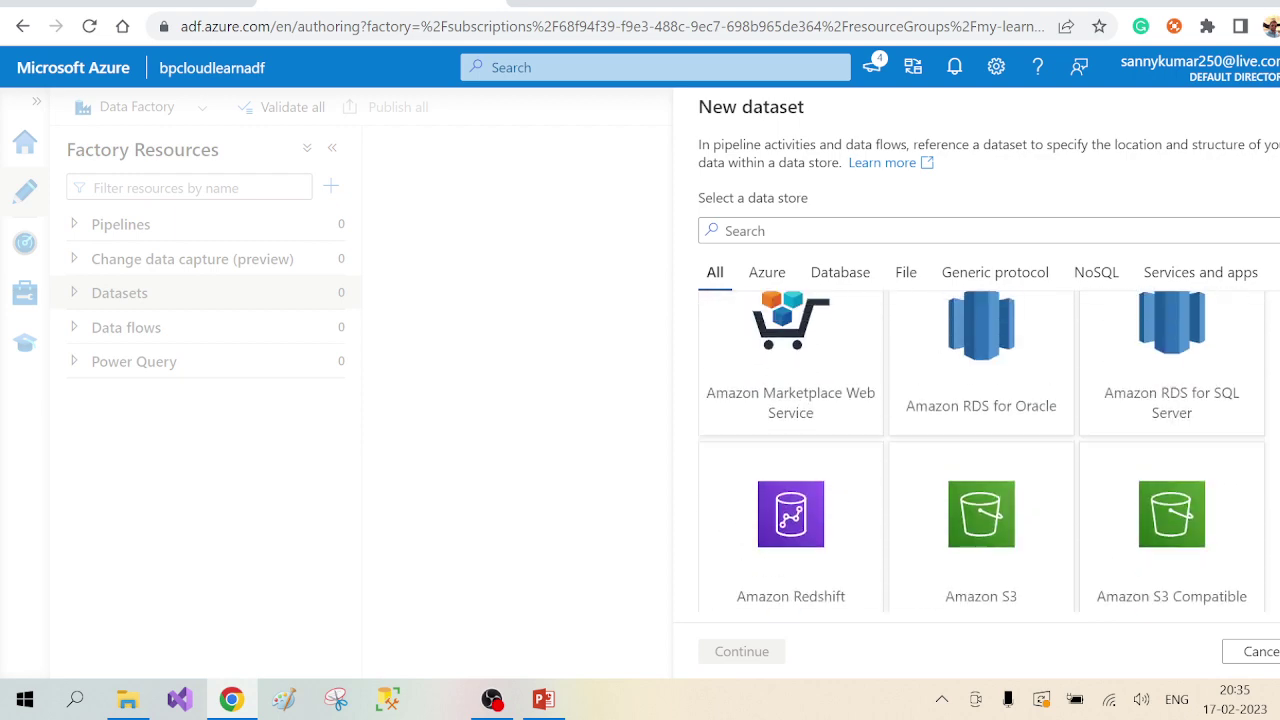
pyautogui.scroll(-20, 982, 450)
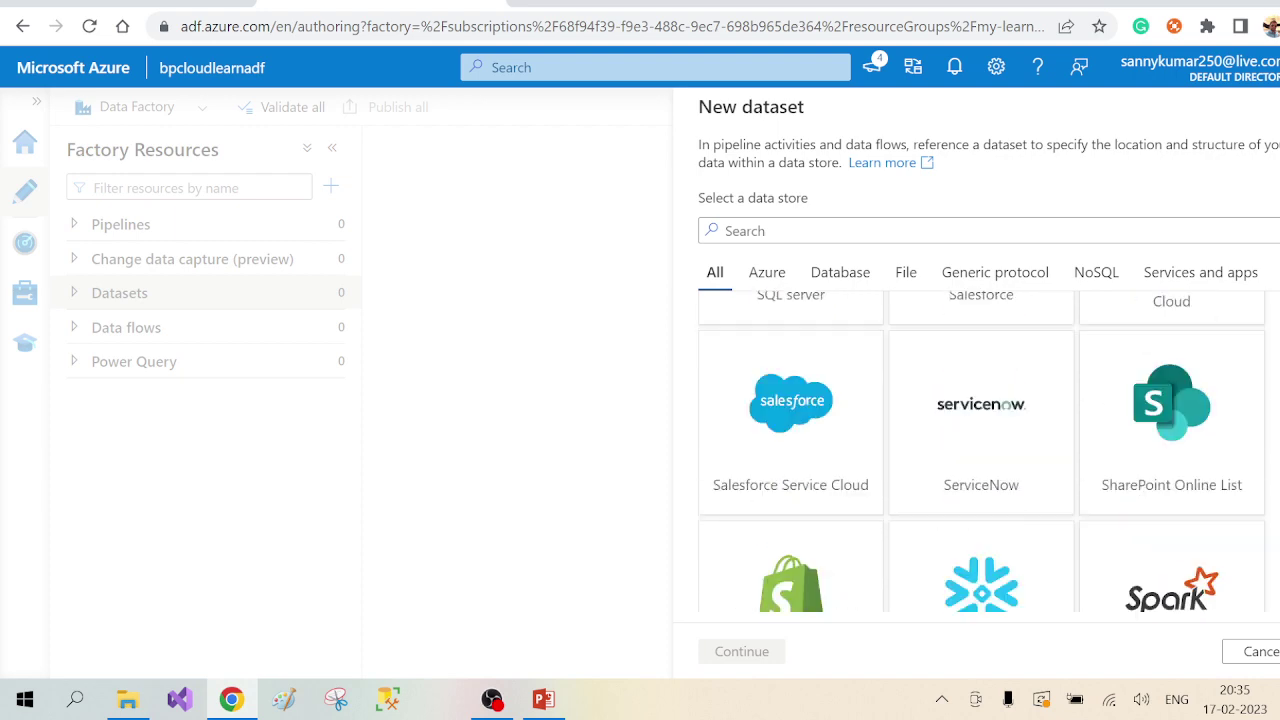
pyautogui.scroll(20, 982, 450)
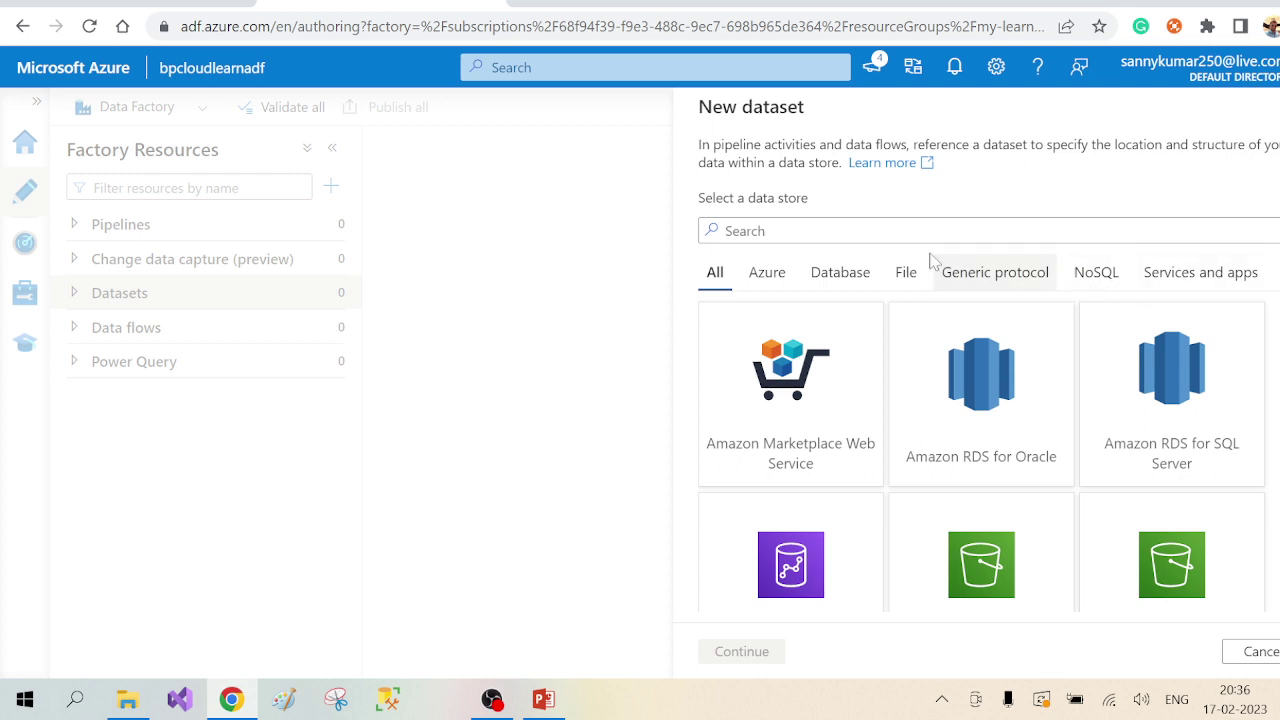
# Look through the data store types offered in the Azure and Database categories
pyautogui.click(765, 275)
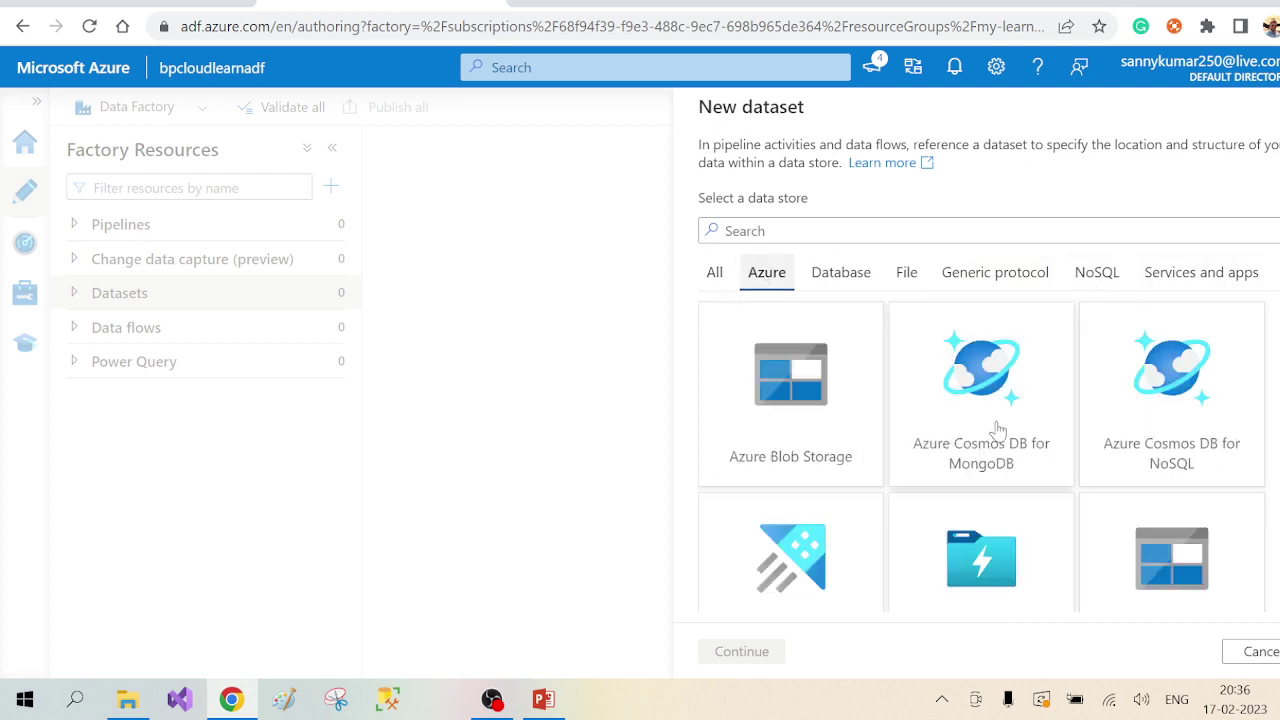
pyautogui.scroll(-2, 1080, 519)
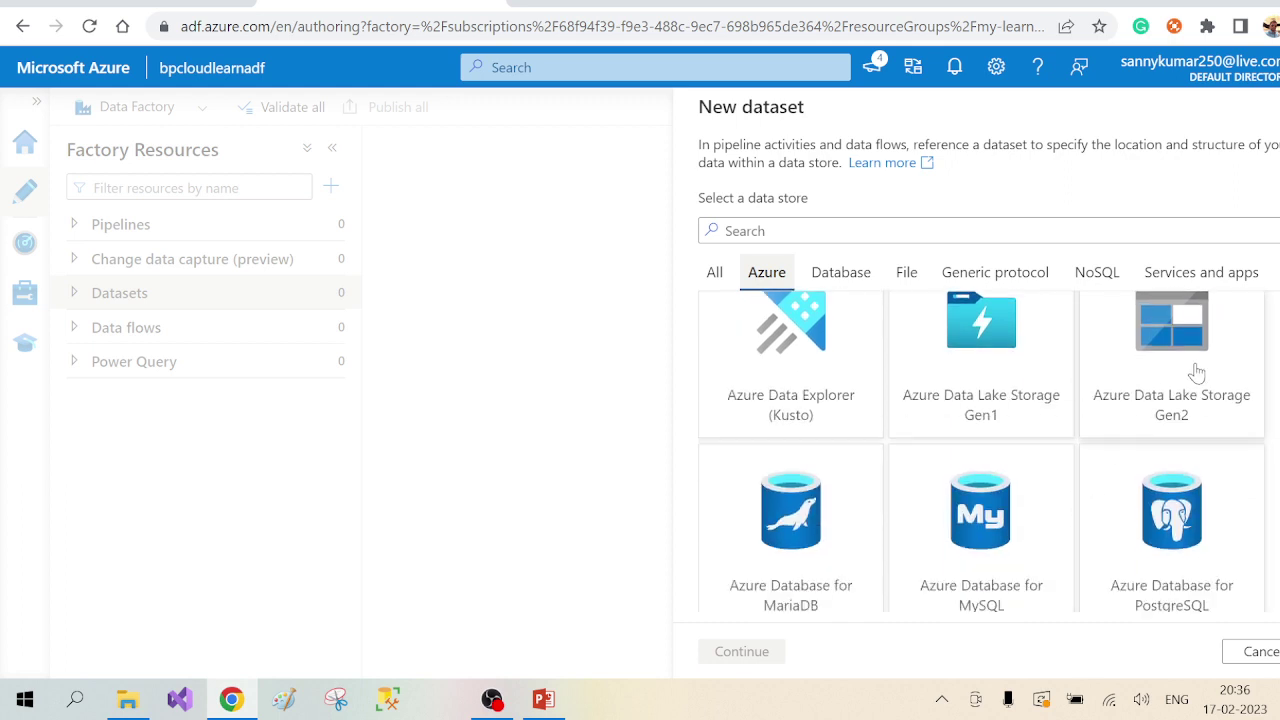
pyautogui.scroll(-2, 1068, 535)
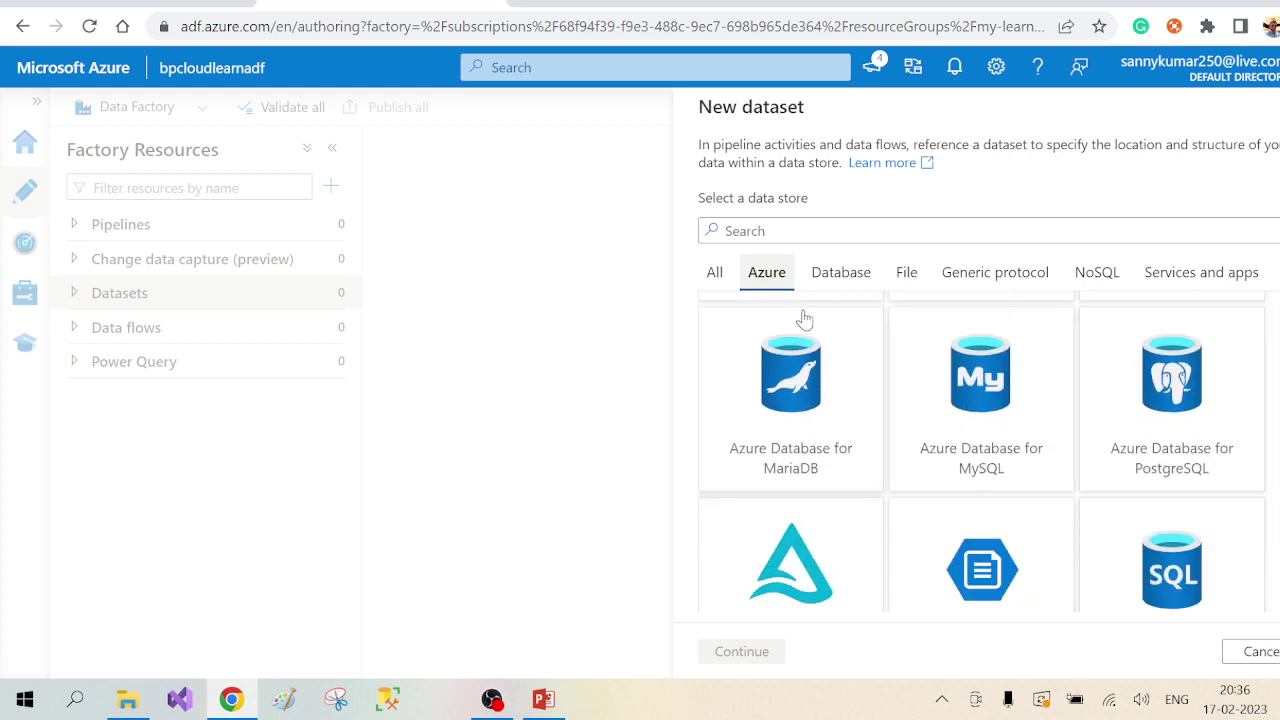
pyautogui.click(838, 274)
pyautogui.scroll(-1, 872, 540)
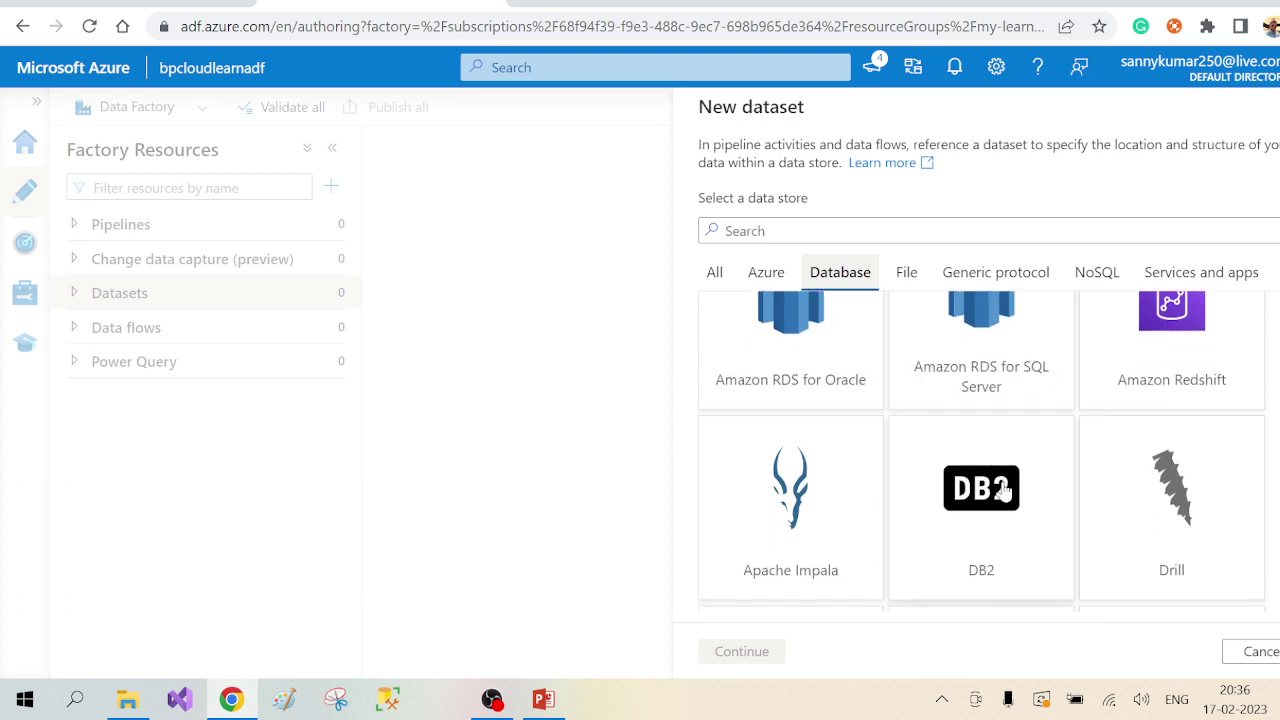
pyautogui.scroll(-2, 1005, 460)
pyautogui.scroll(-3, 918, 517)
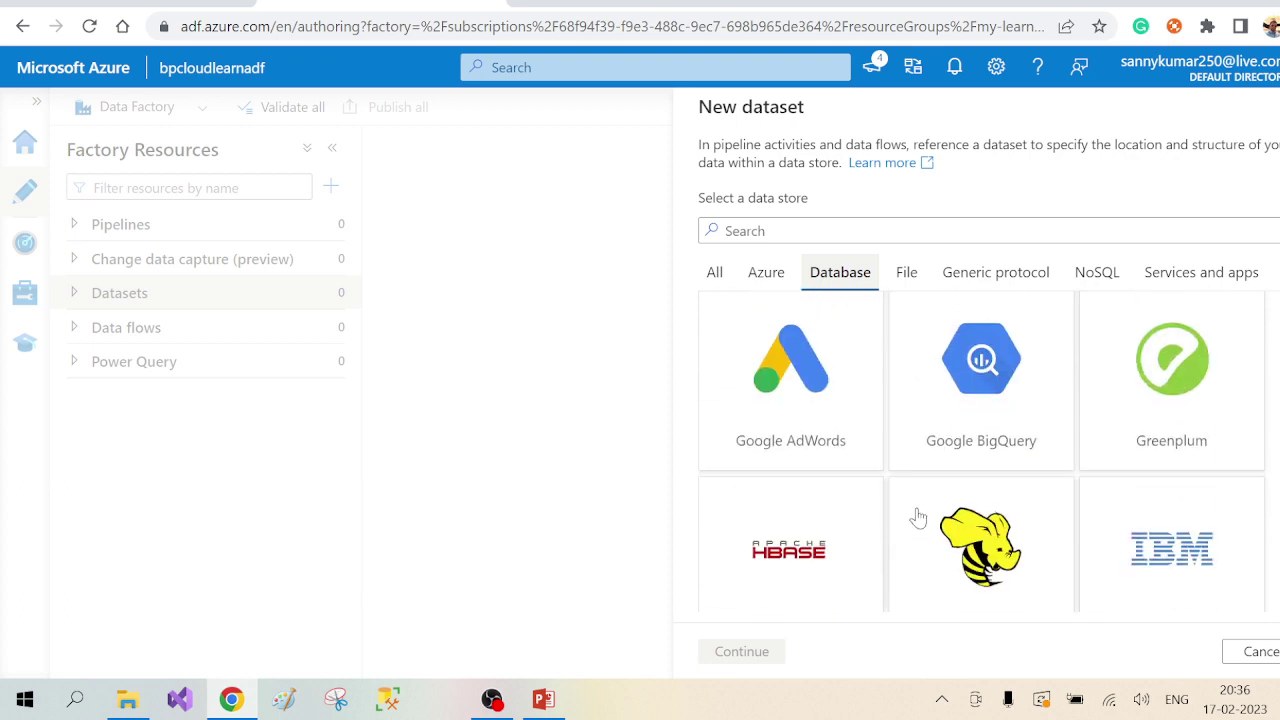
pyautogui.scroll(-5, 983, 500)
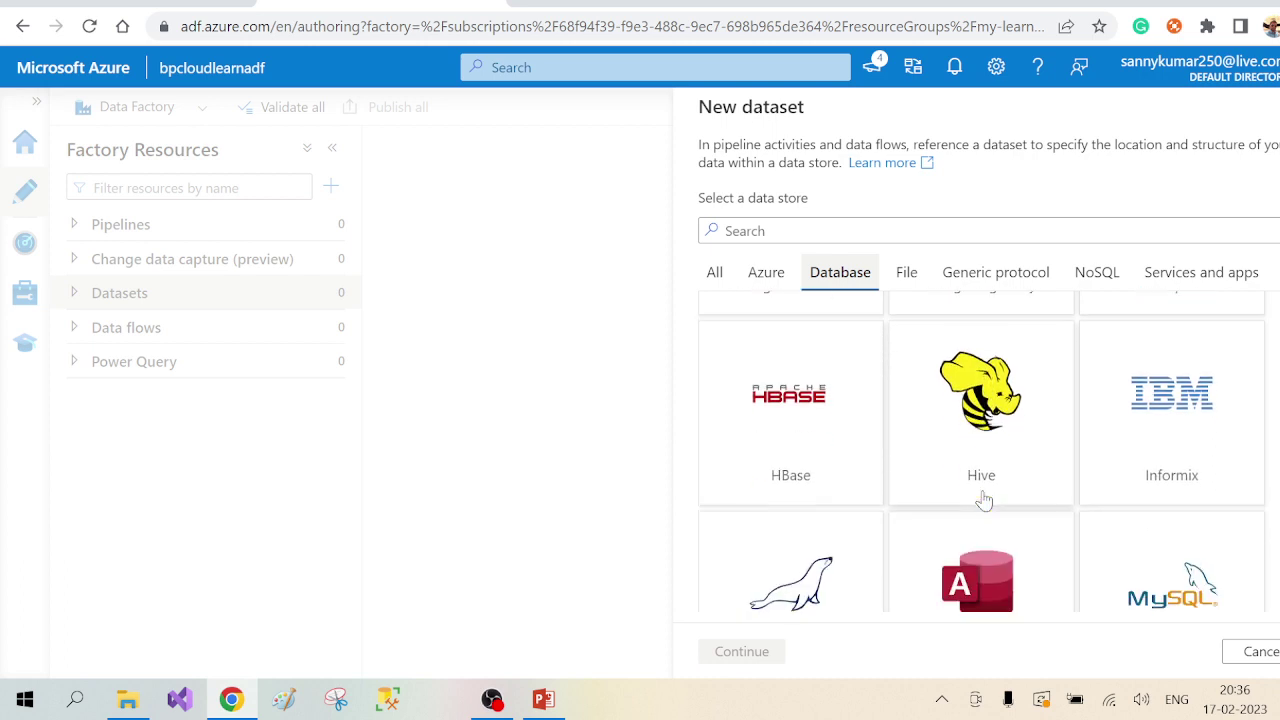
pyautogui.scroll(-3, 928, 515)
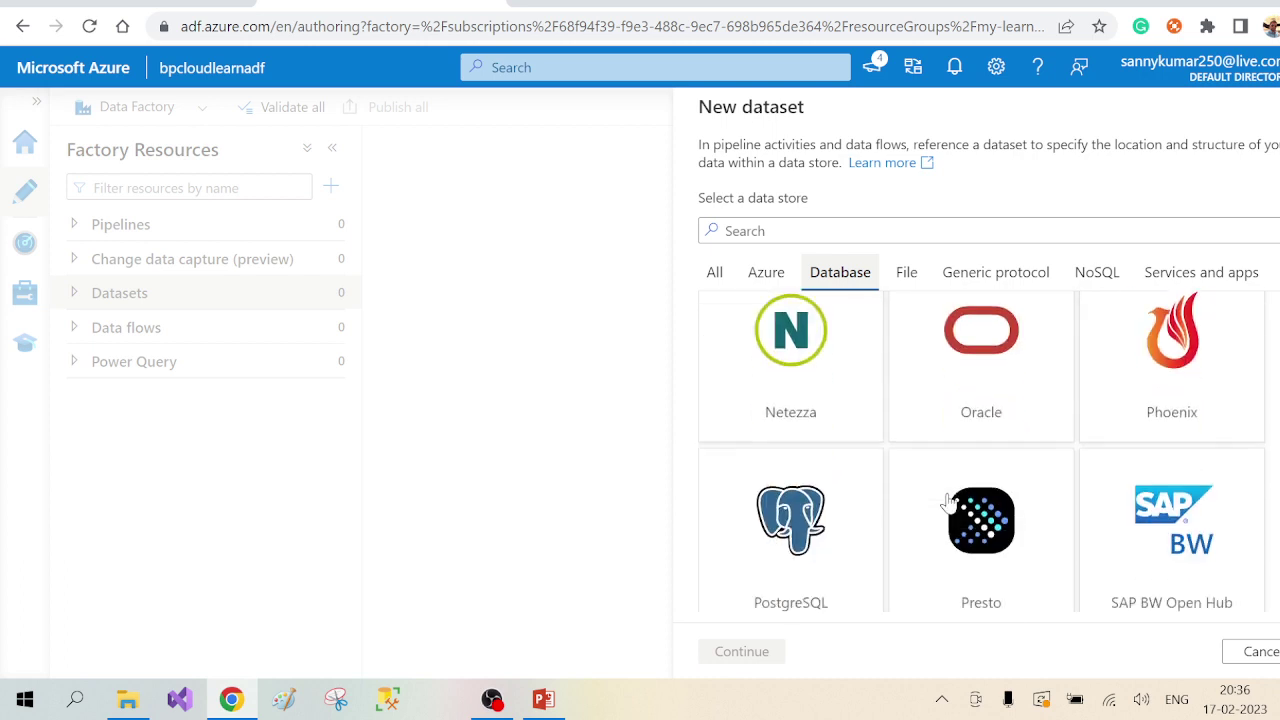
# Examine the data stores in the File, Generic protocol, NoSQL, and Services and apps categories
pyautogui.click(906, 280)
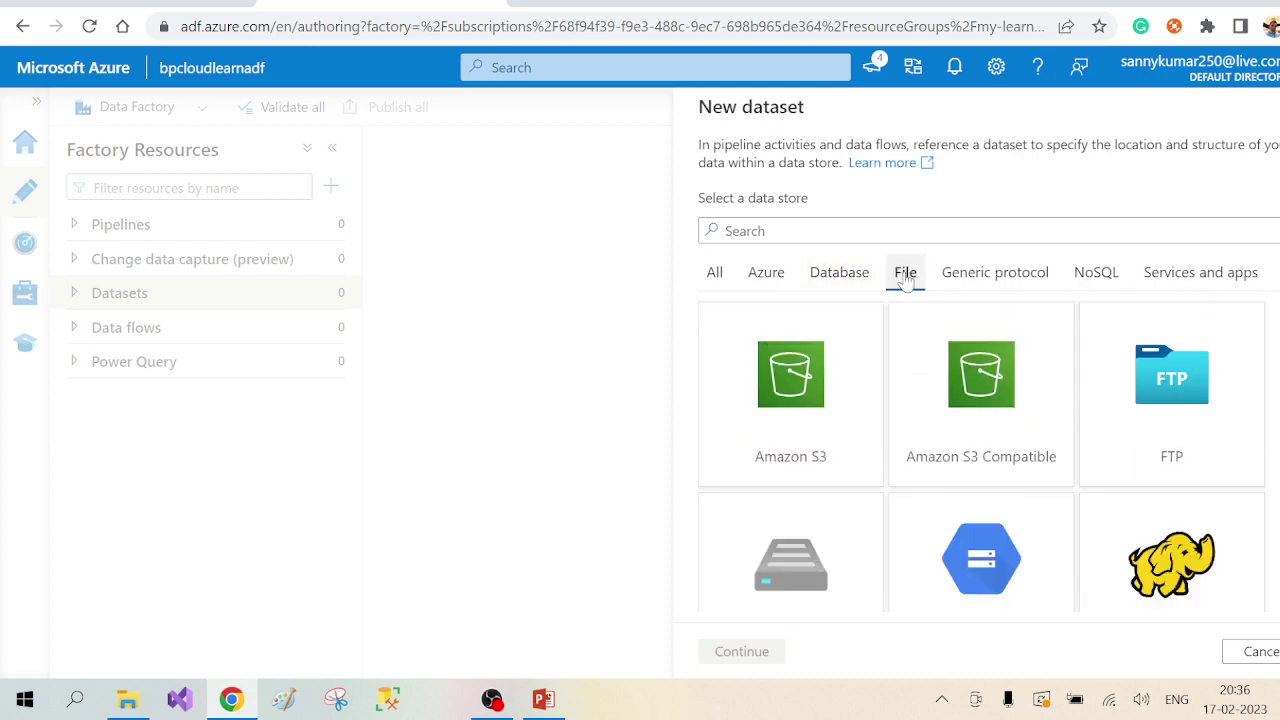
pyautogui.scroll(-1, 1210, 393)
pyautogui.scroll(1, 1210, 393)
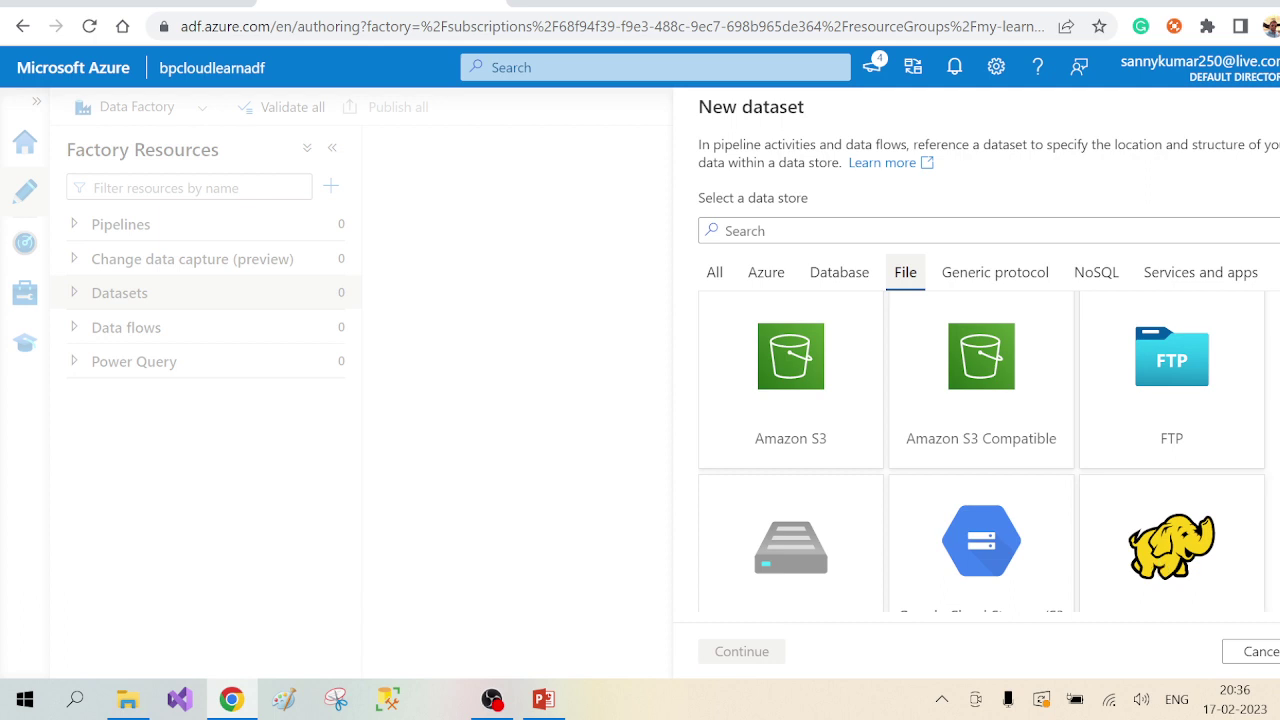
pyautogui.scroll(-1, 1171, 545)
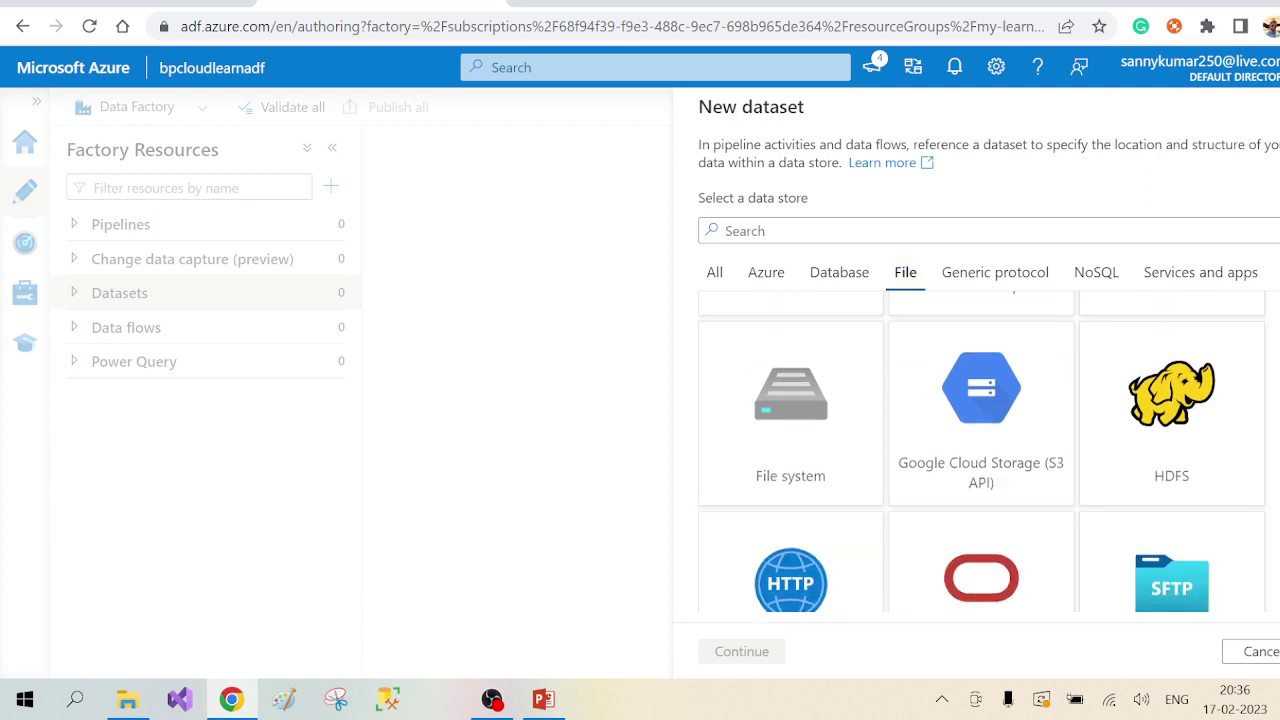
pyautogui.scroll(-1, 1171, 545)
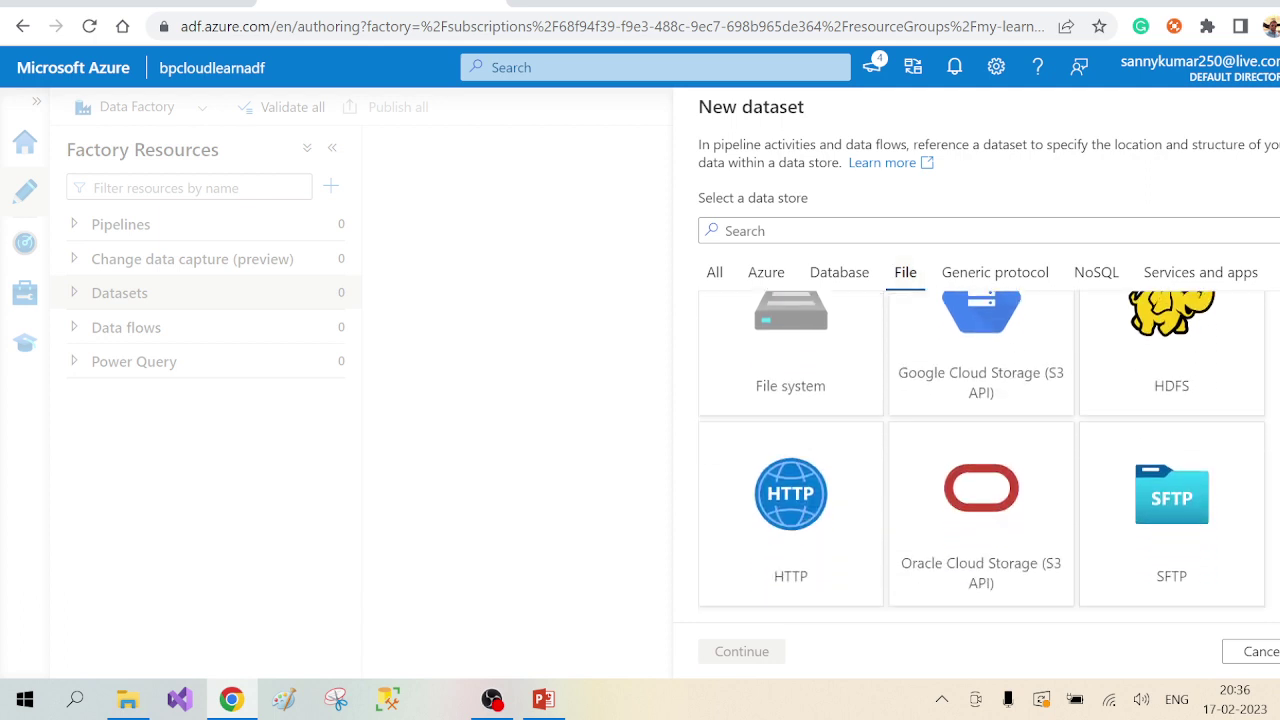
pyautogui.scroll(3, 1229, 363)
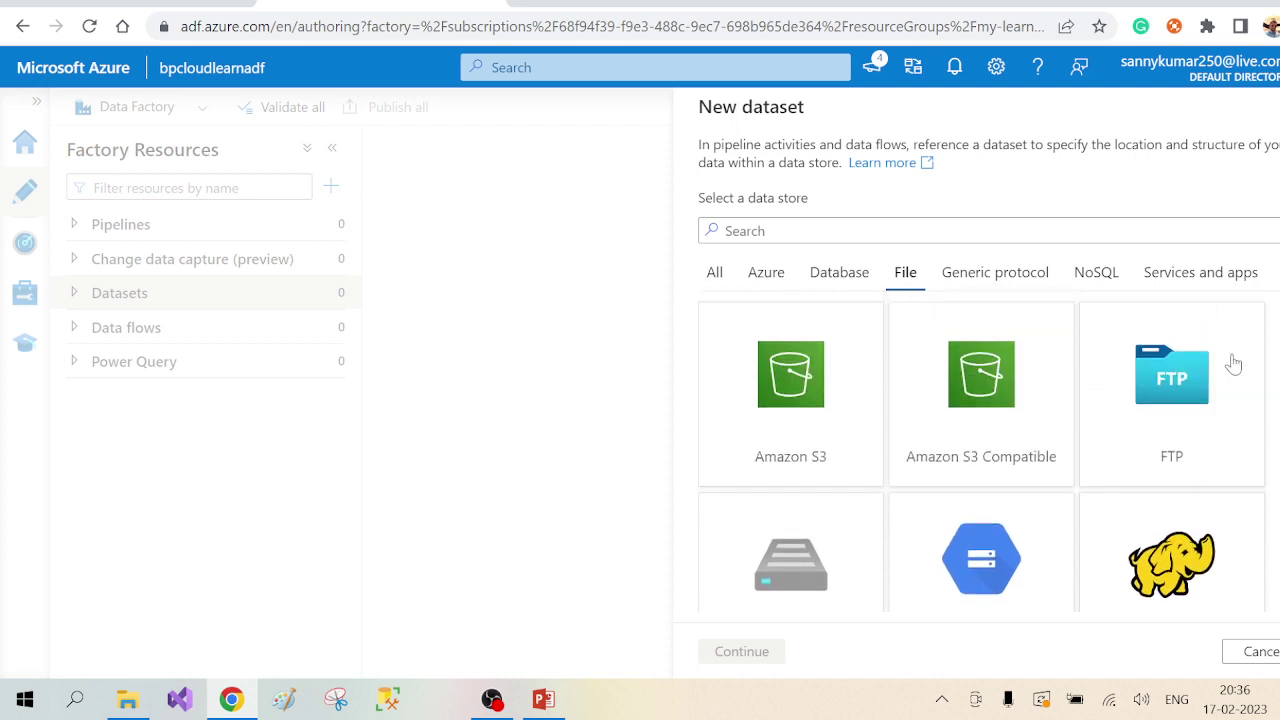
pyautogui.click(995, 274)
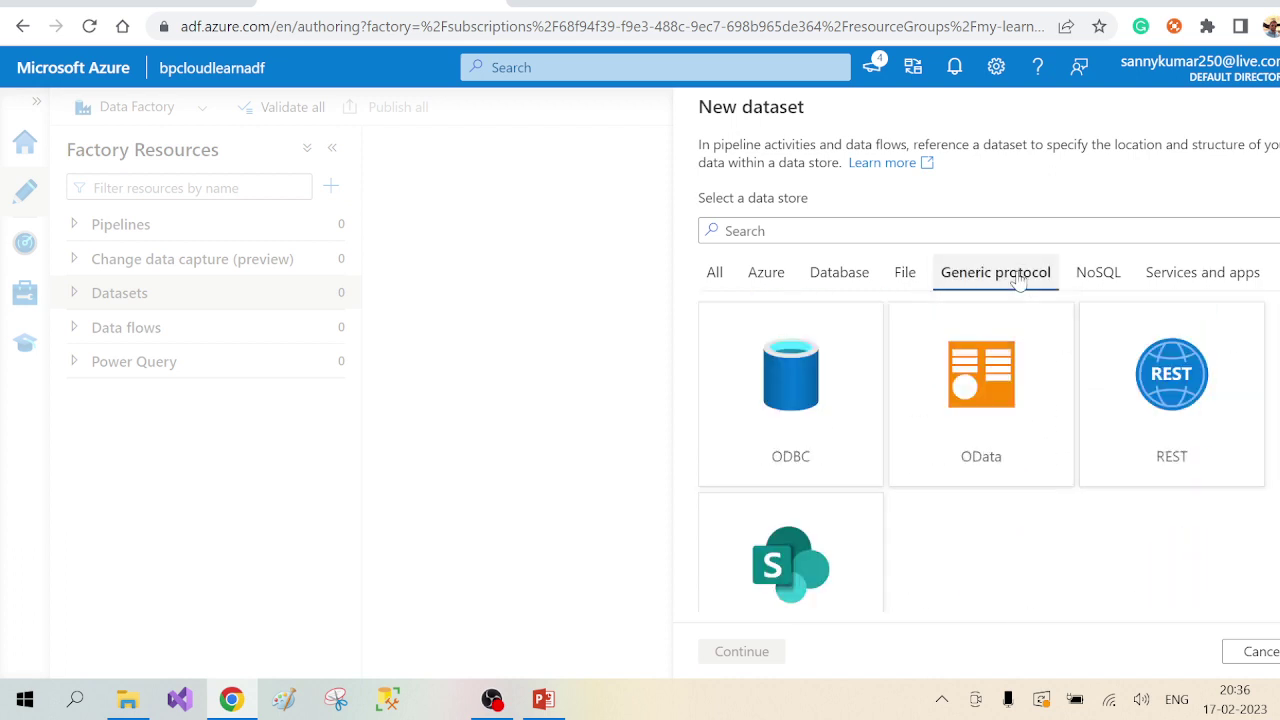
pyautogui.click(1094, 276)
pyautogui.click(1188, 273)
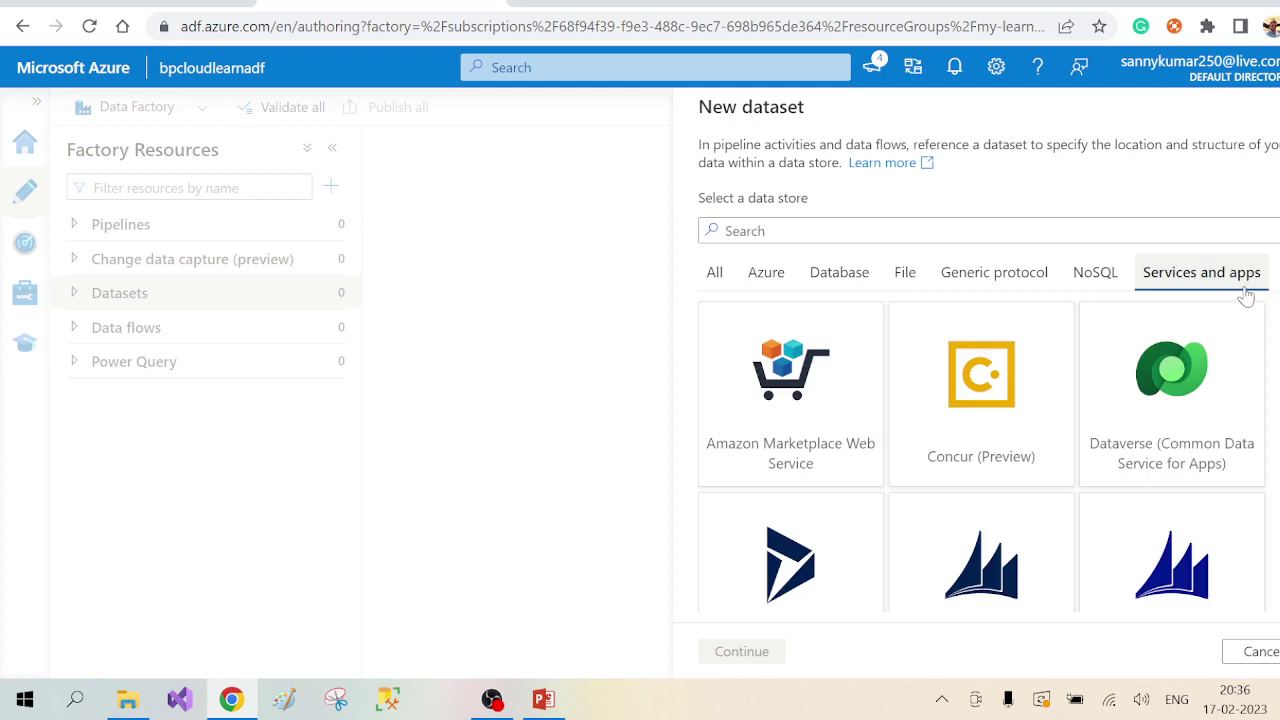
pyautogui.scroll(-4, 980, 450)
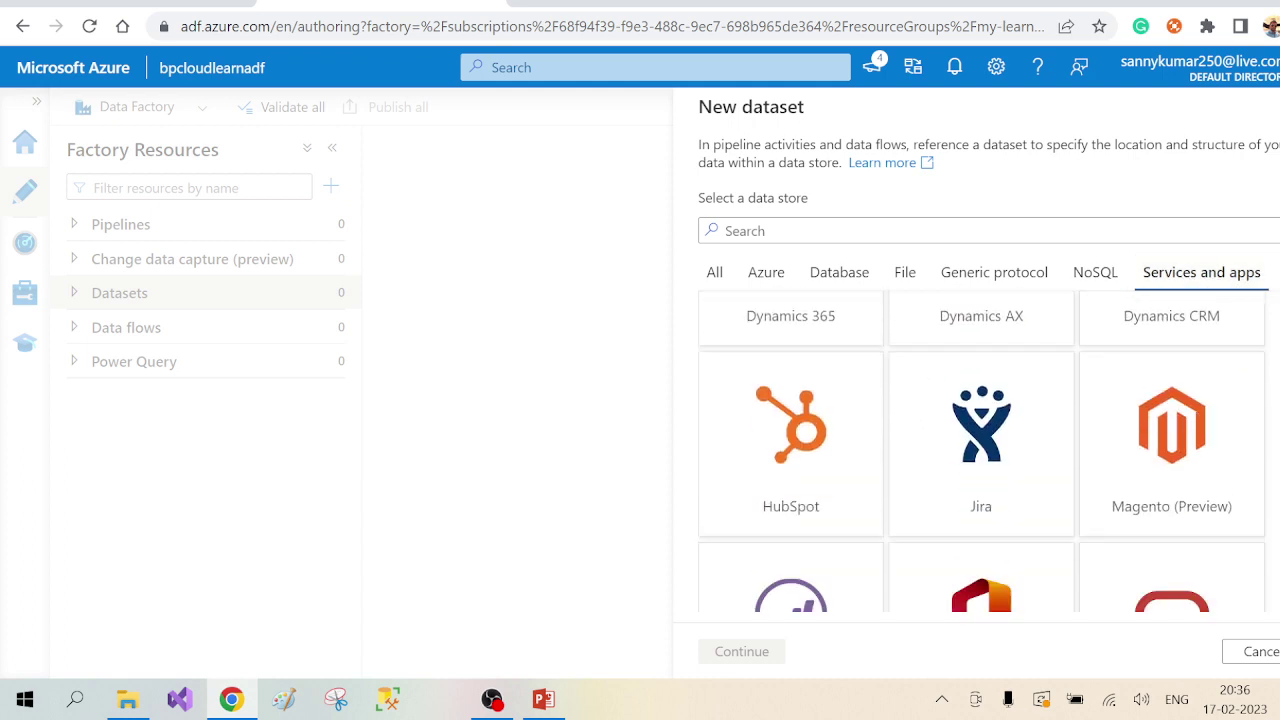
pyautogui.scroll(4, 980, 450)
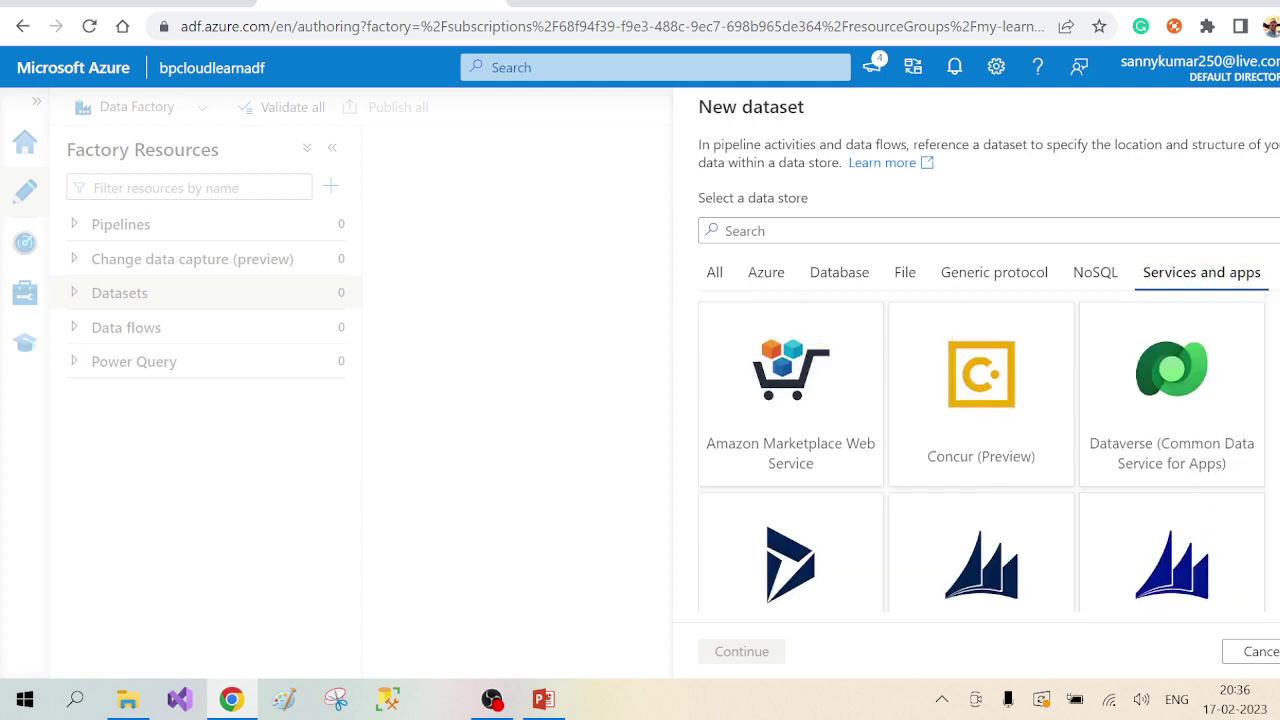
# Choose Azure Blob Storage from the Azure category as the new dataset's data store and proceed to the format selection
pyautogui.click(715, 274)
pyautogui.click(766, 274)
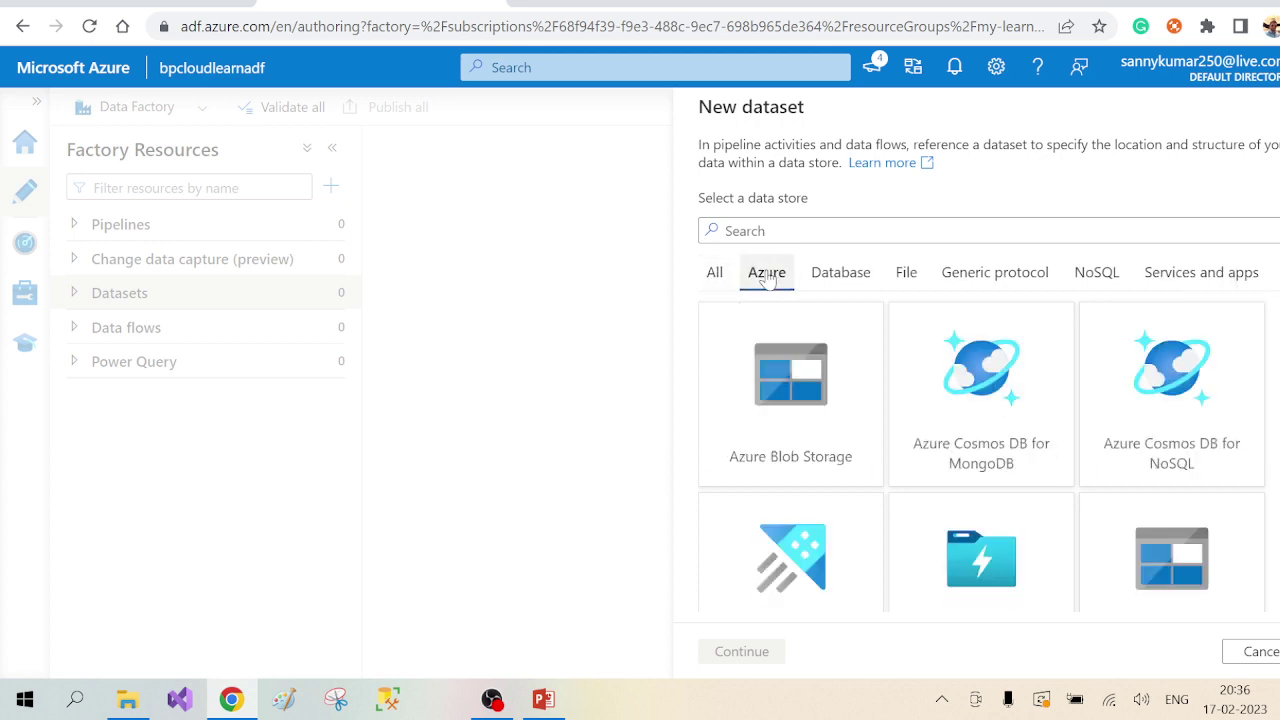
pyautogui.click(788, 388)
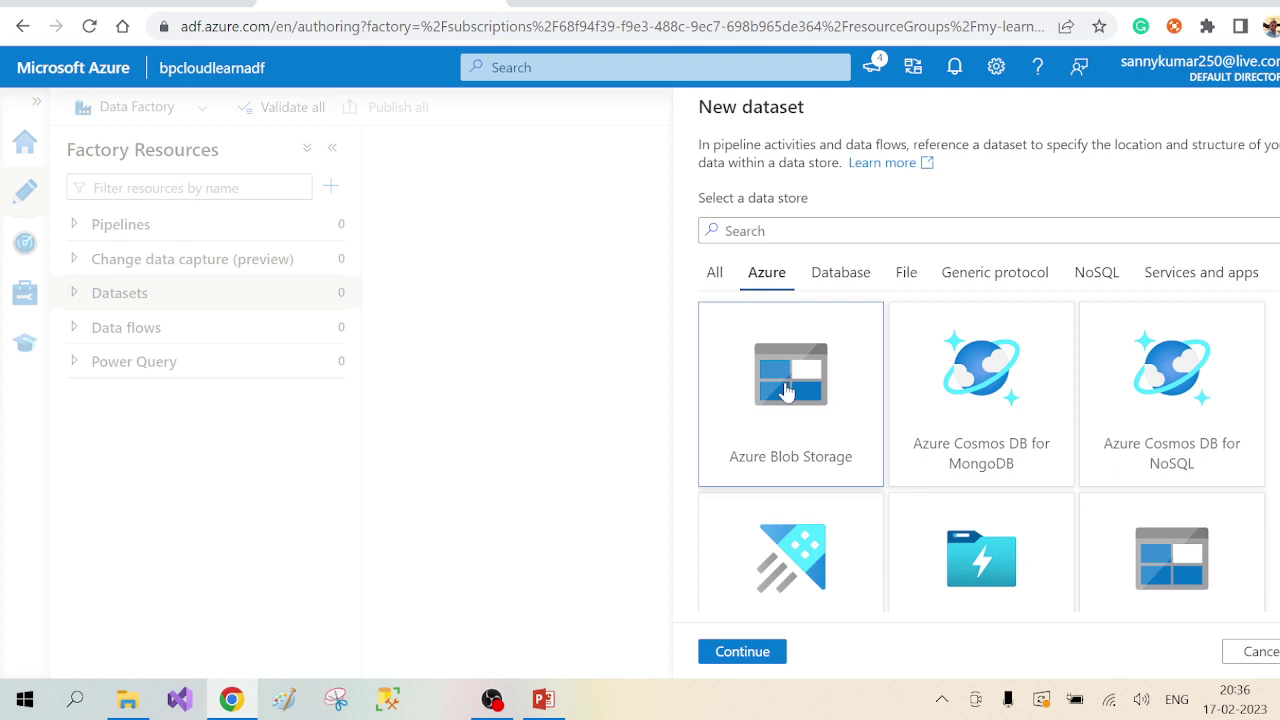
pyautogui.click(740, 652)
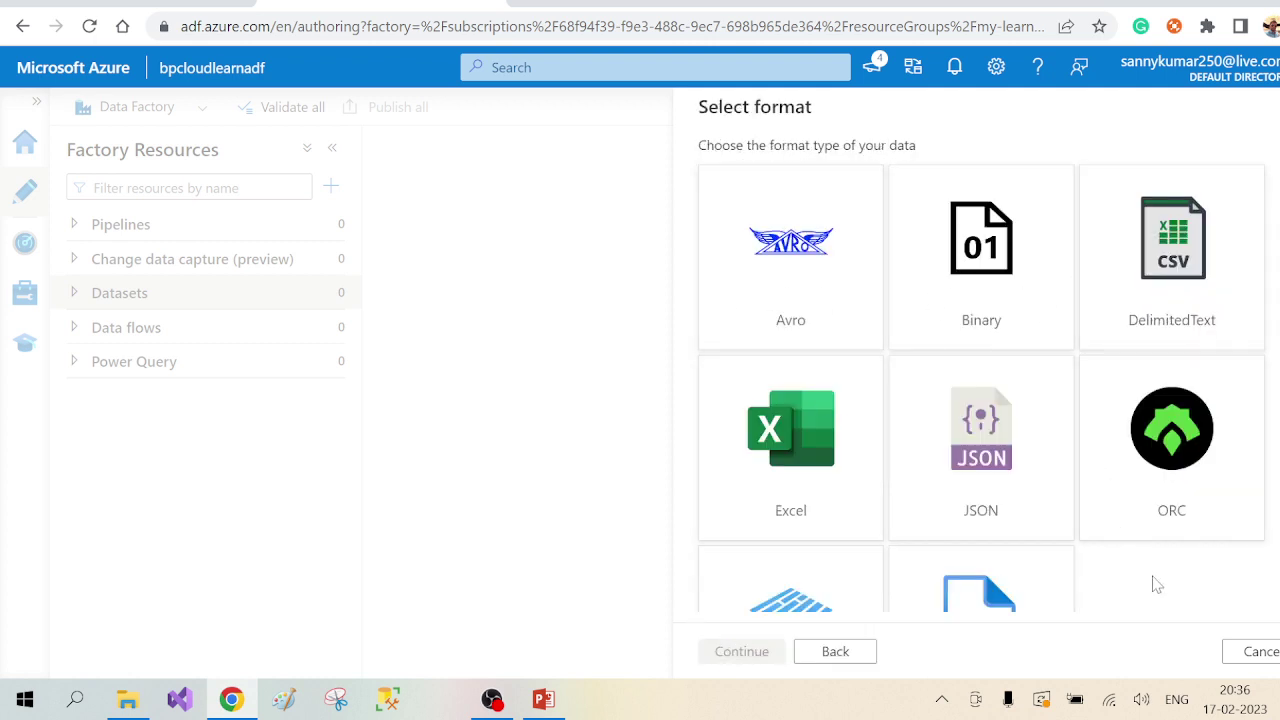
# Look through the available file formats for the Blob Storage dataset, from Avro to XML
pyautogui.scroll(-1, 1157, 584)
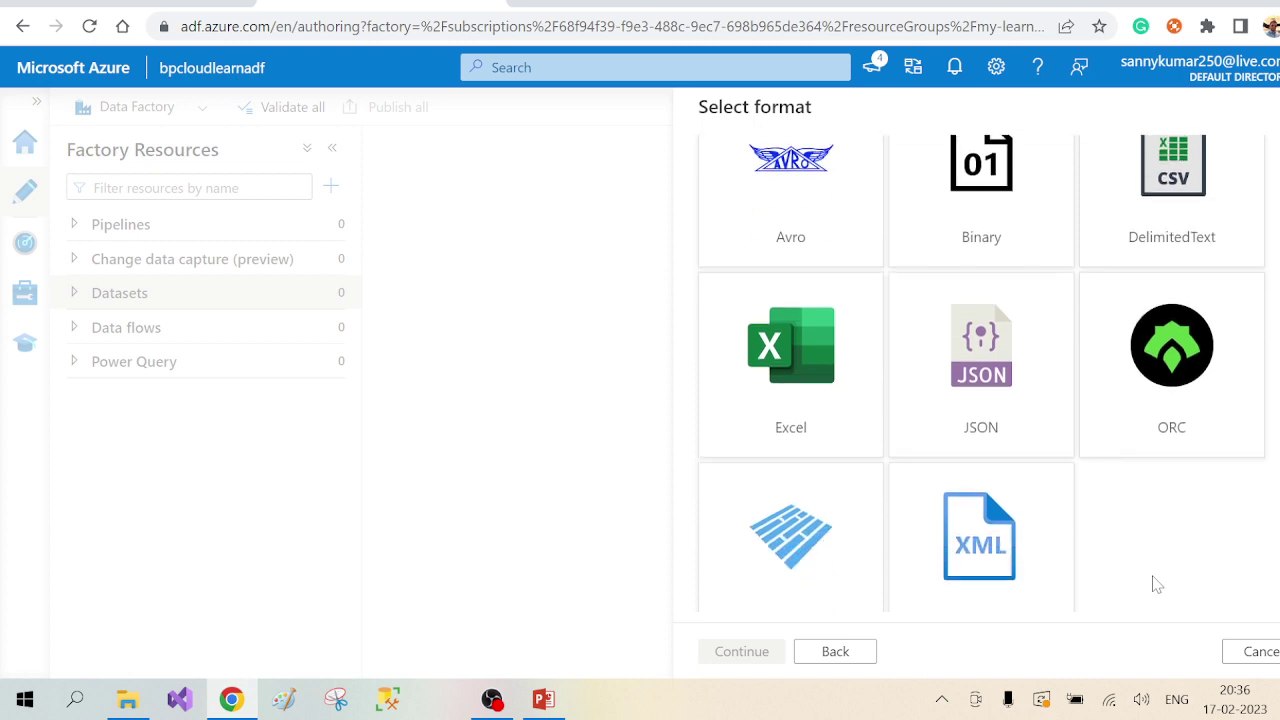
pyautogui.scroll(1, 1157, 584)
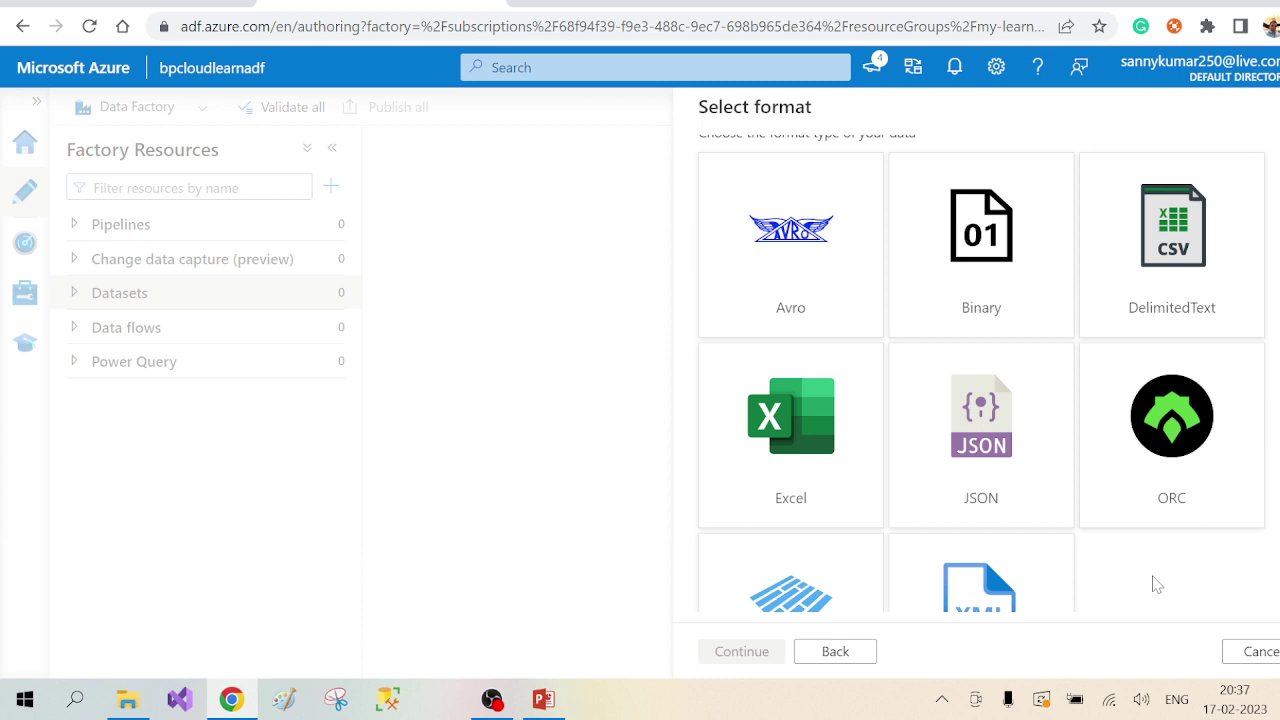
pyautogui.scroll(-1, 1157, 584)
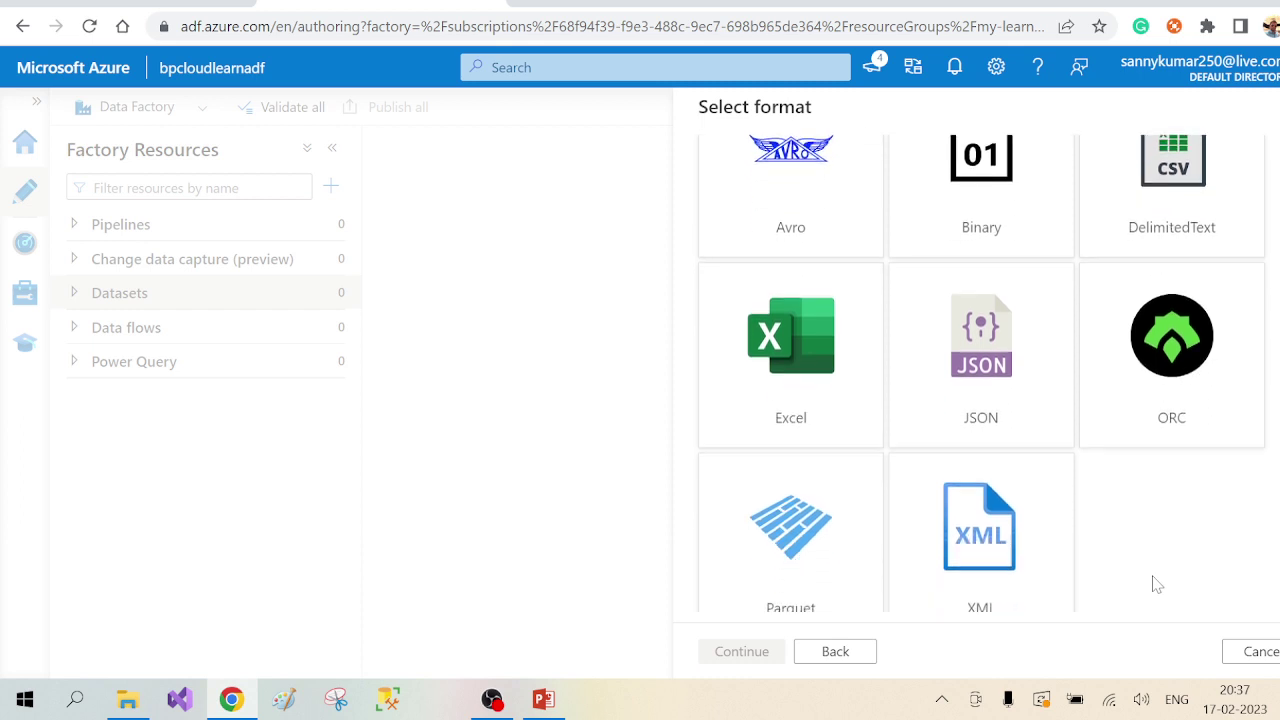
pyautogui.scroll(1, 1157, 584)
pyautogui.scroll(1, 1157, 584)
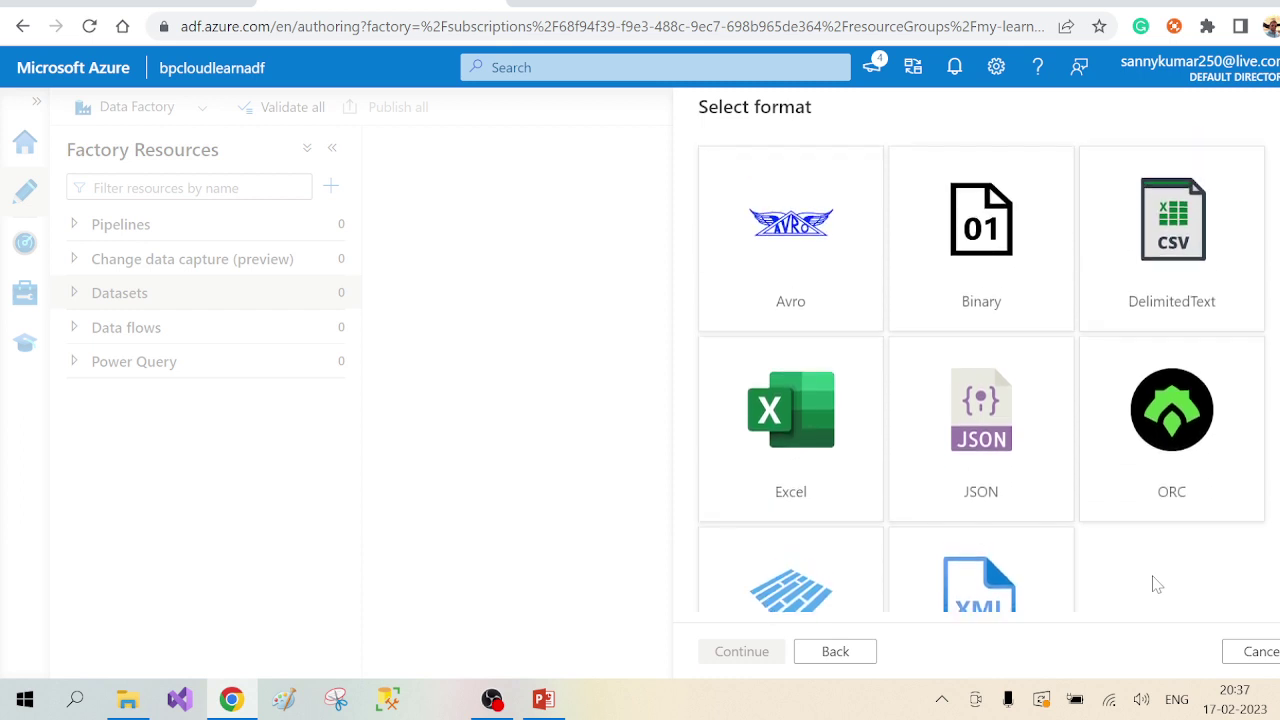
pyautogui.scroll(-1, 1157, 584)
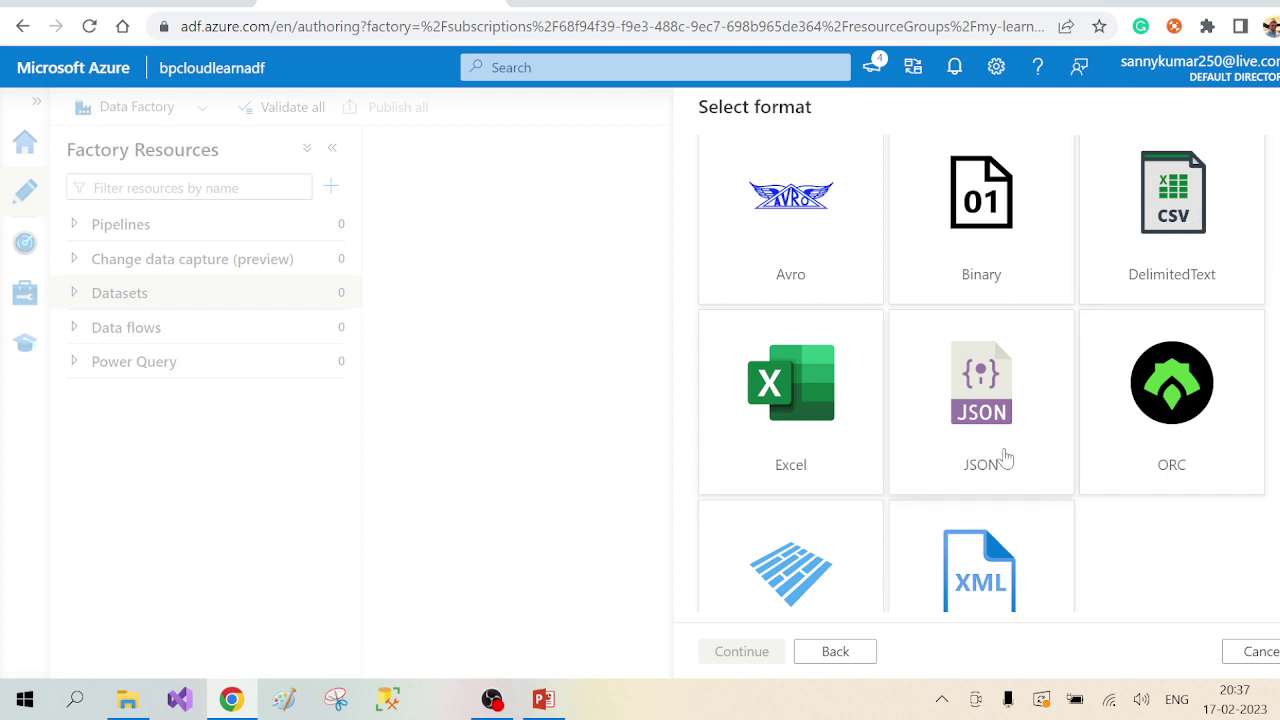
pyautogui.scroll(-2, 1172, 517)
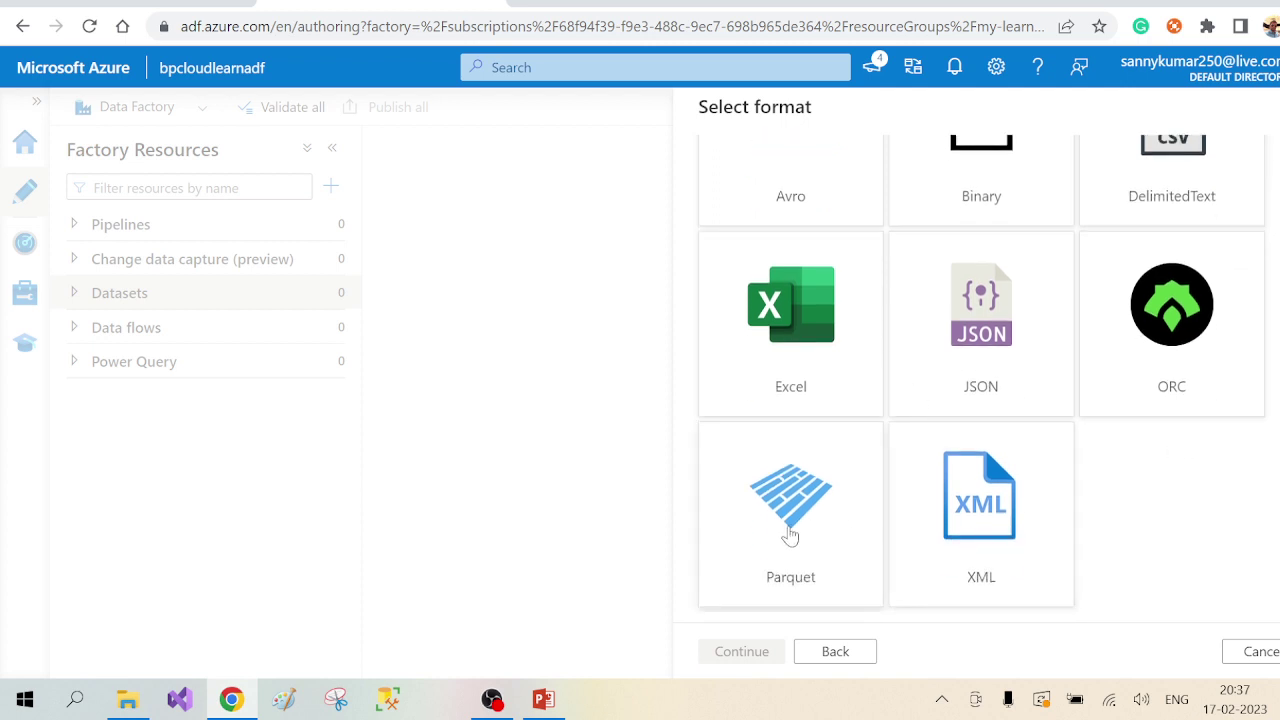
pyautogui.scroll(1, 1157, 517)
pyautogui.scroll(2, 1157, 517)
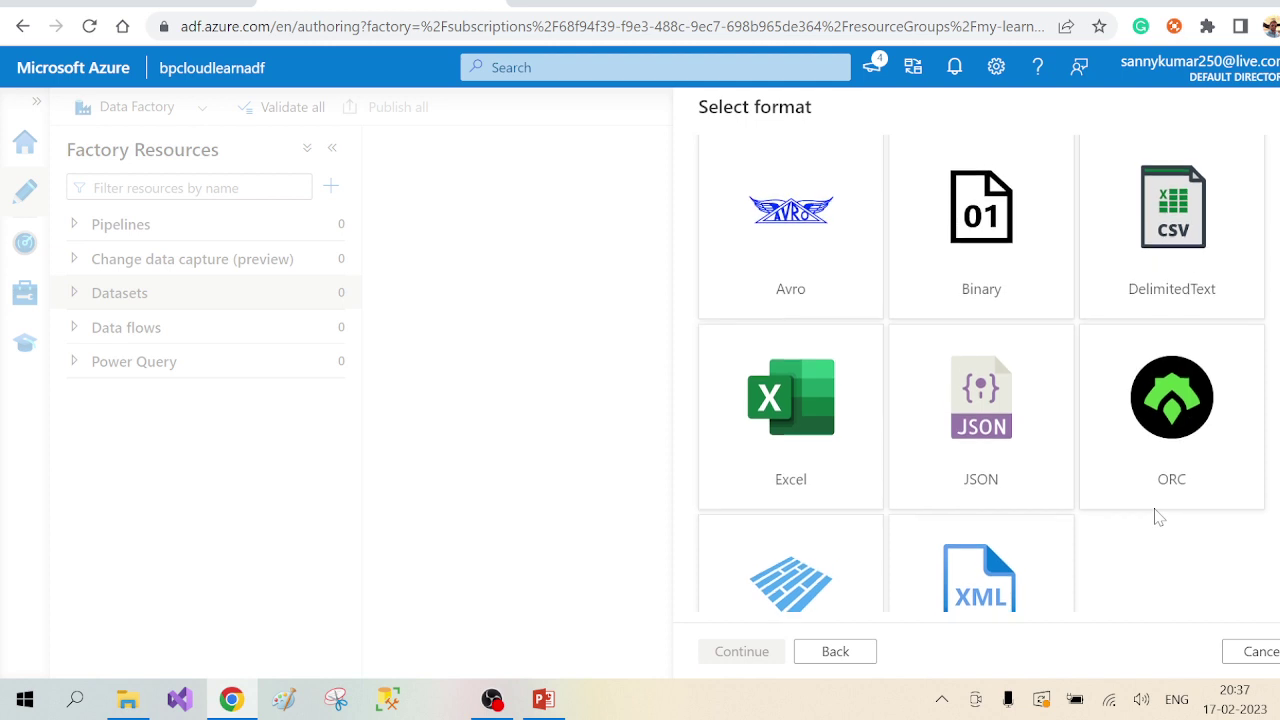
# Choose the DelimitedText format and name the dataset DS_Employee_Source_Blob_Storage
pyautogui.click(1167, 292)
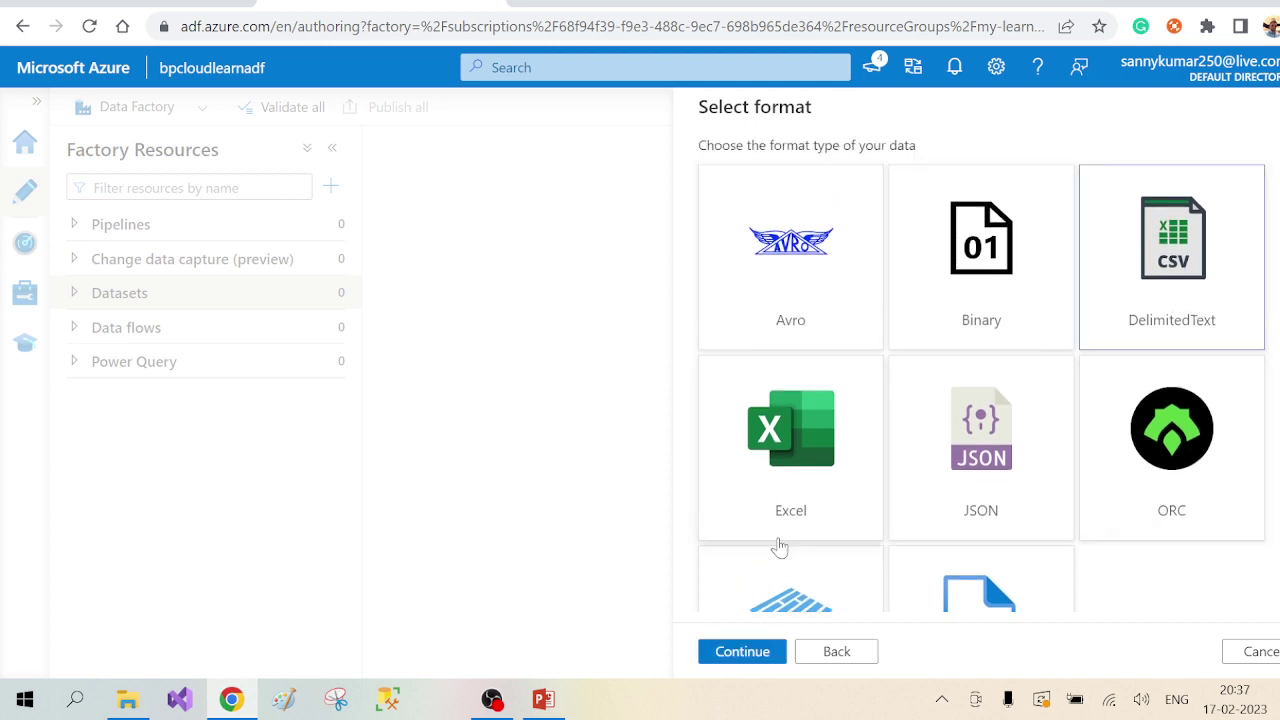
pyautogui.click(741, 651)
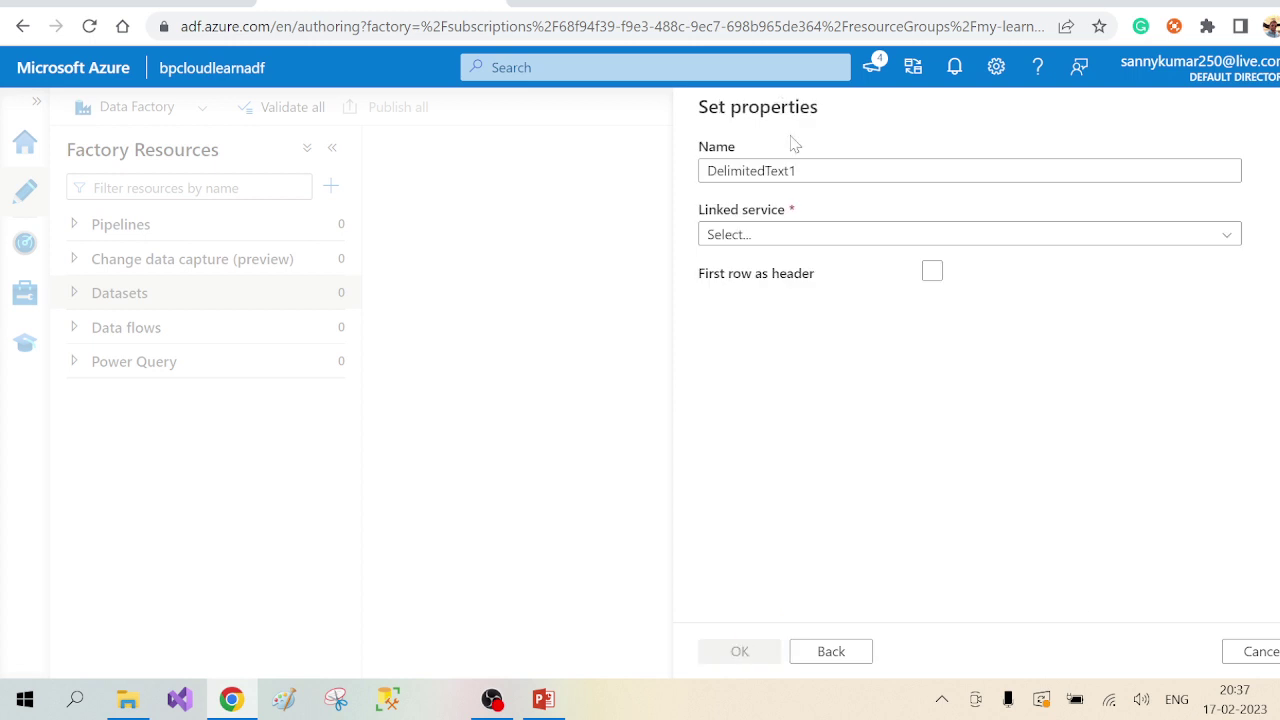
pyautogui.moveTo(797, 171); pyautogui.dragTo(697, 180)
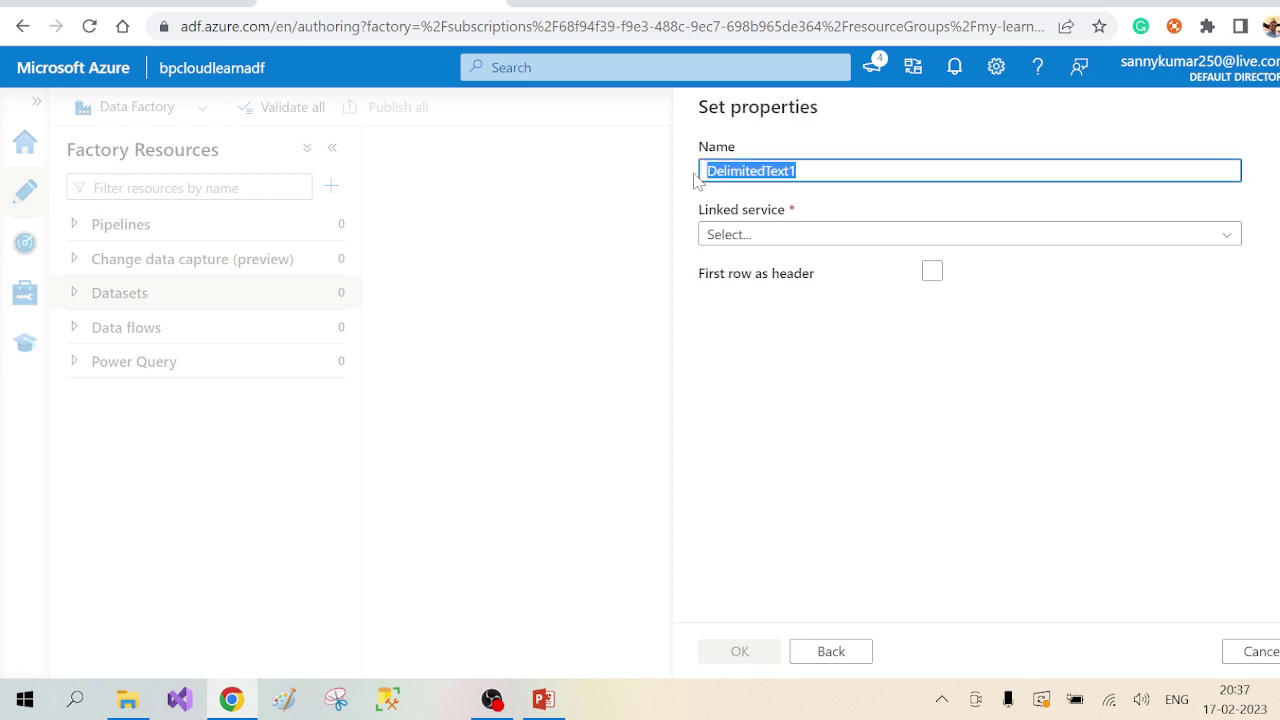
pyautogui.write('DS_Emplo')
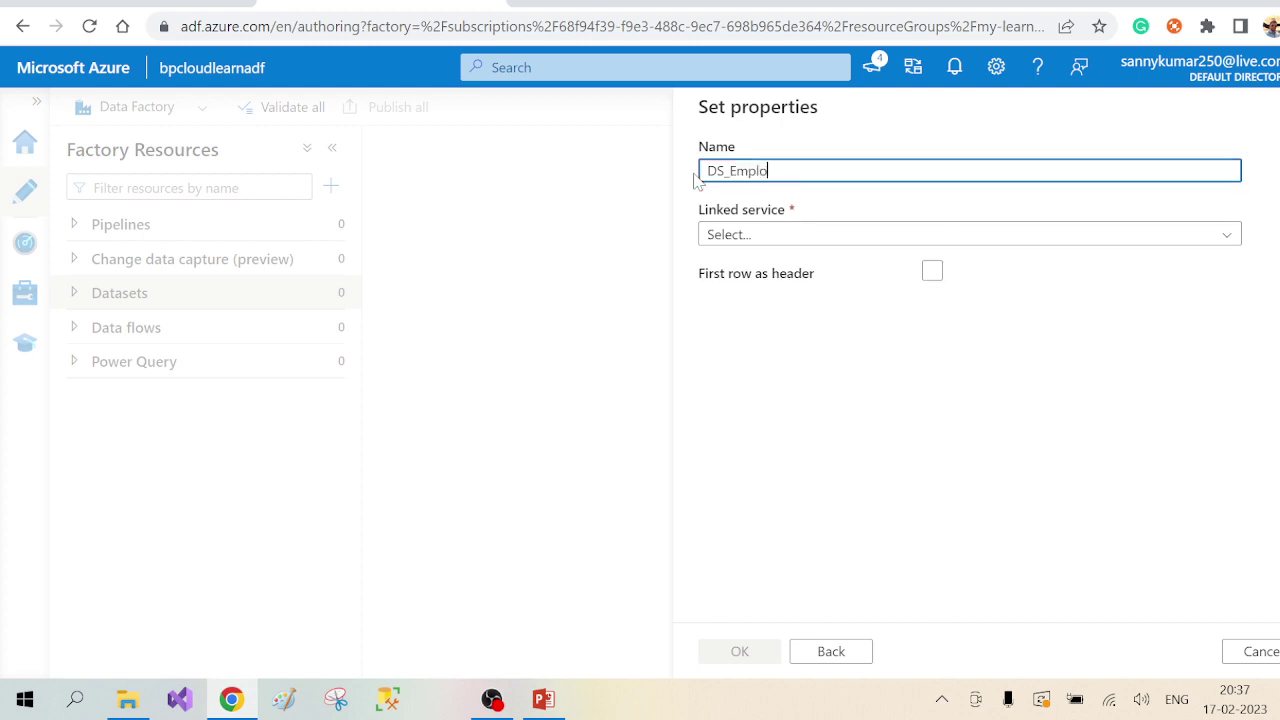
pyautogui.write('yee_Source_Blob_Storage')
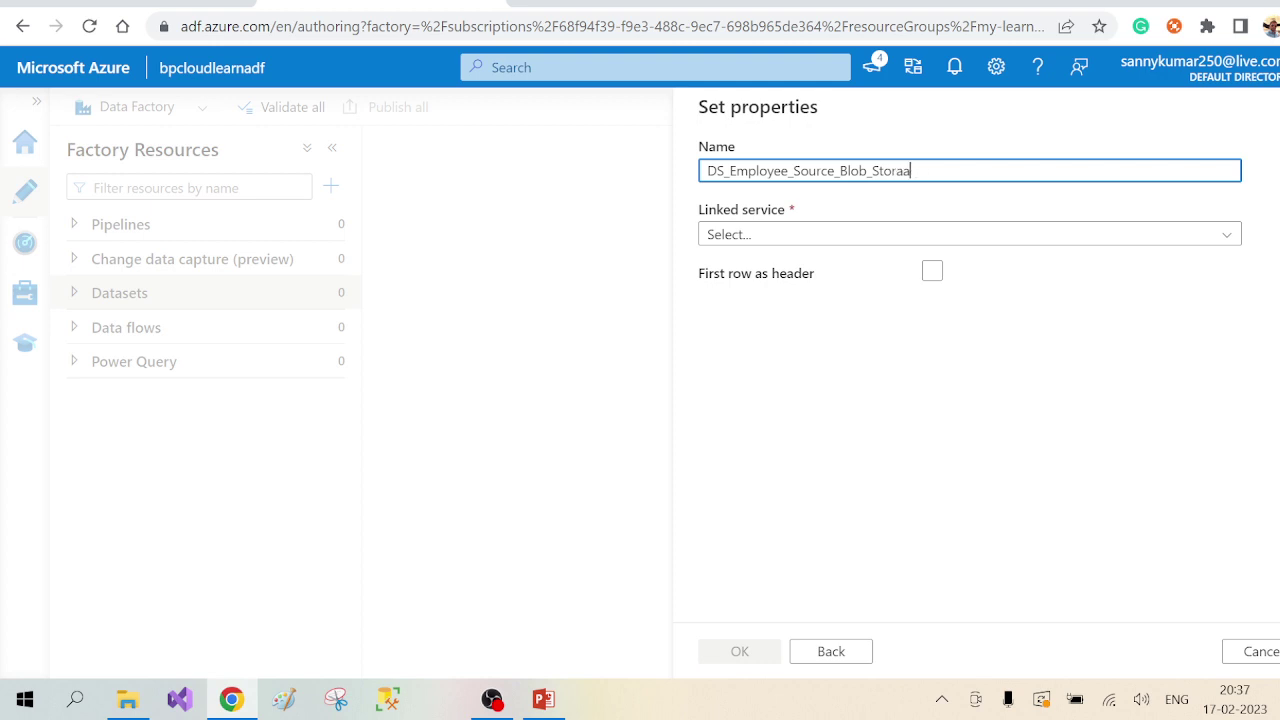
pyautogui.click(913, 466)
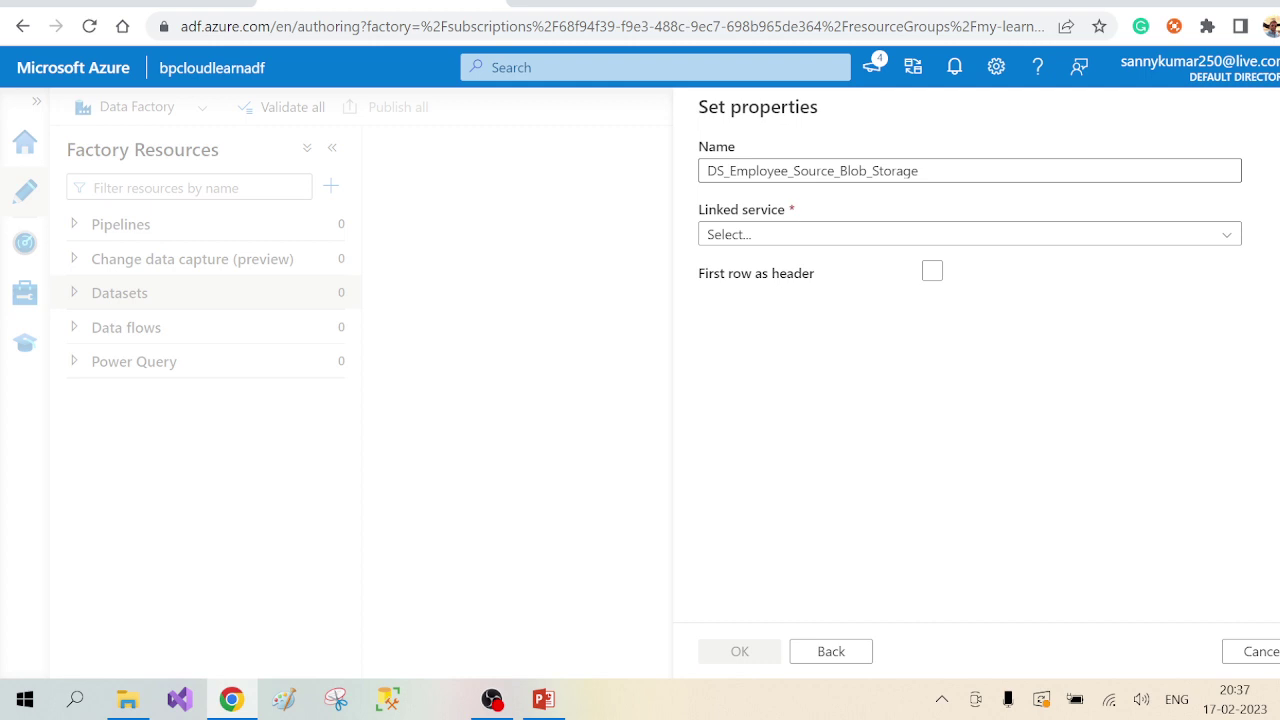
pyautogui.click(919, 171)
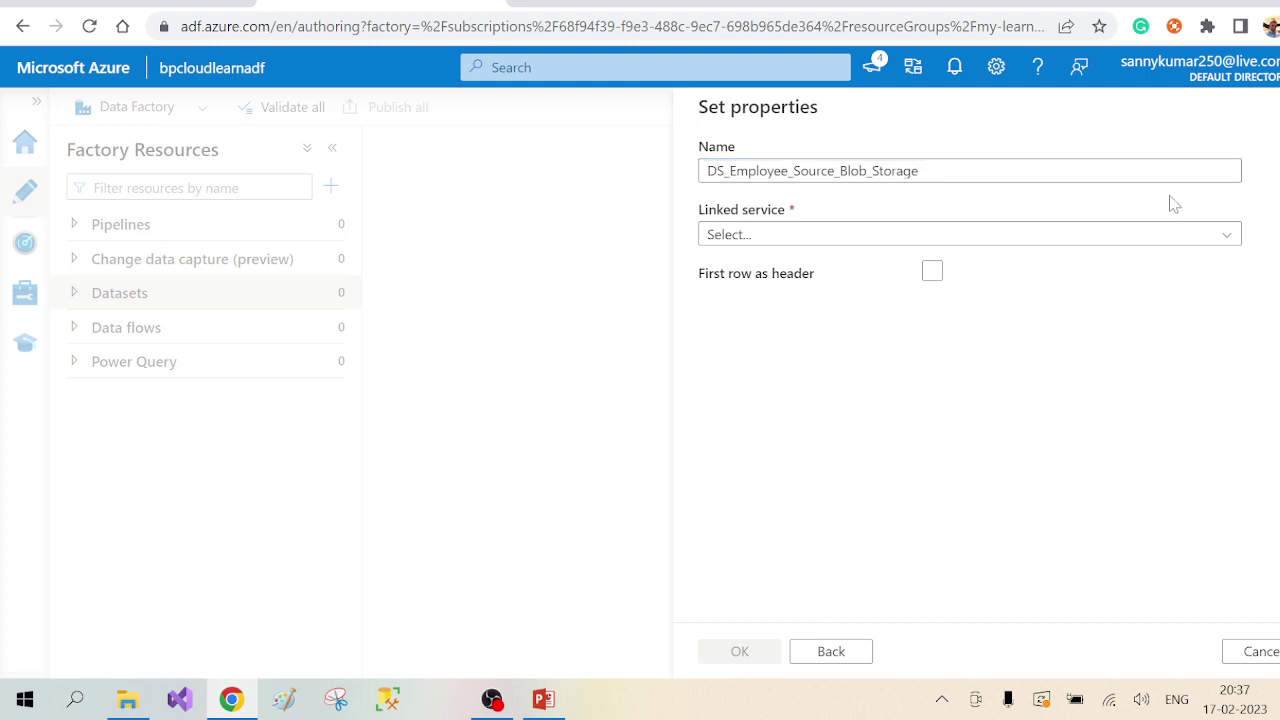
# Set the dataset's linked service to LS_AzureBlobStorage
pyautogui.click(1235, 247)
pyautogui.click(1235, 247)
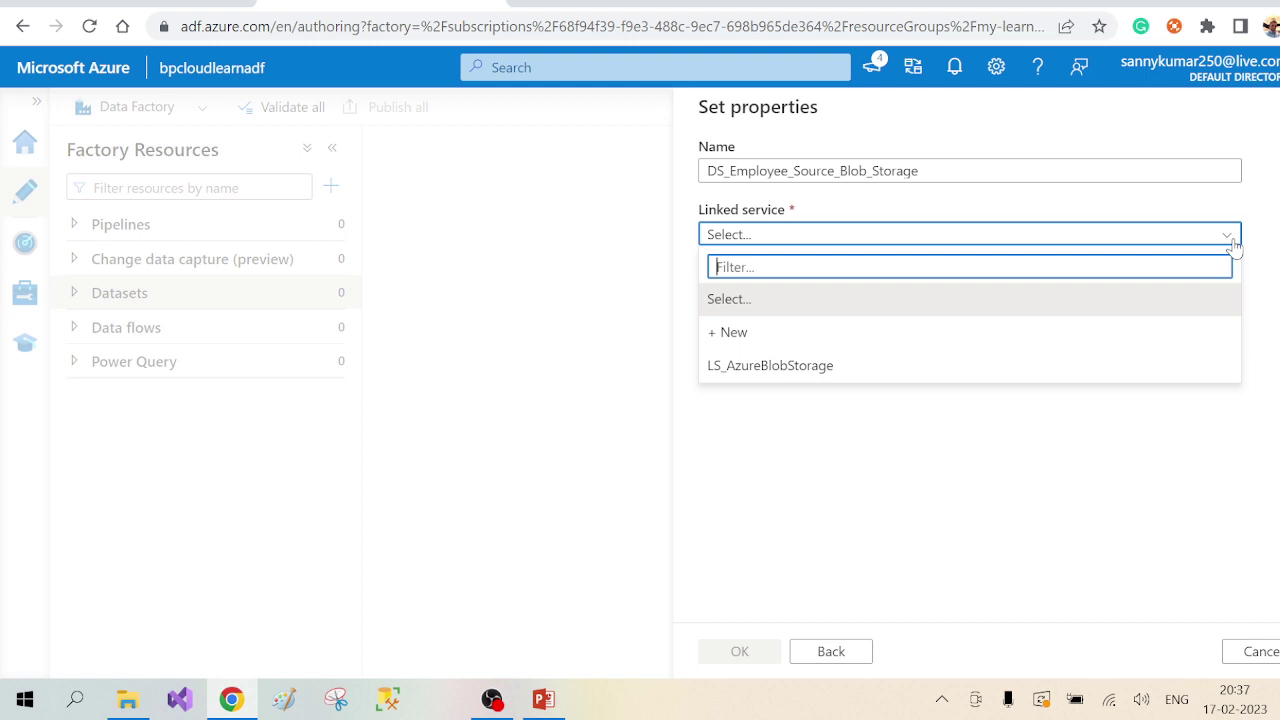
pyautogui.click(781, 368)
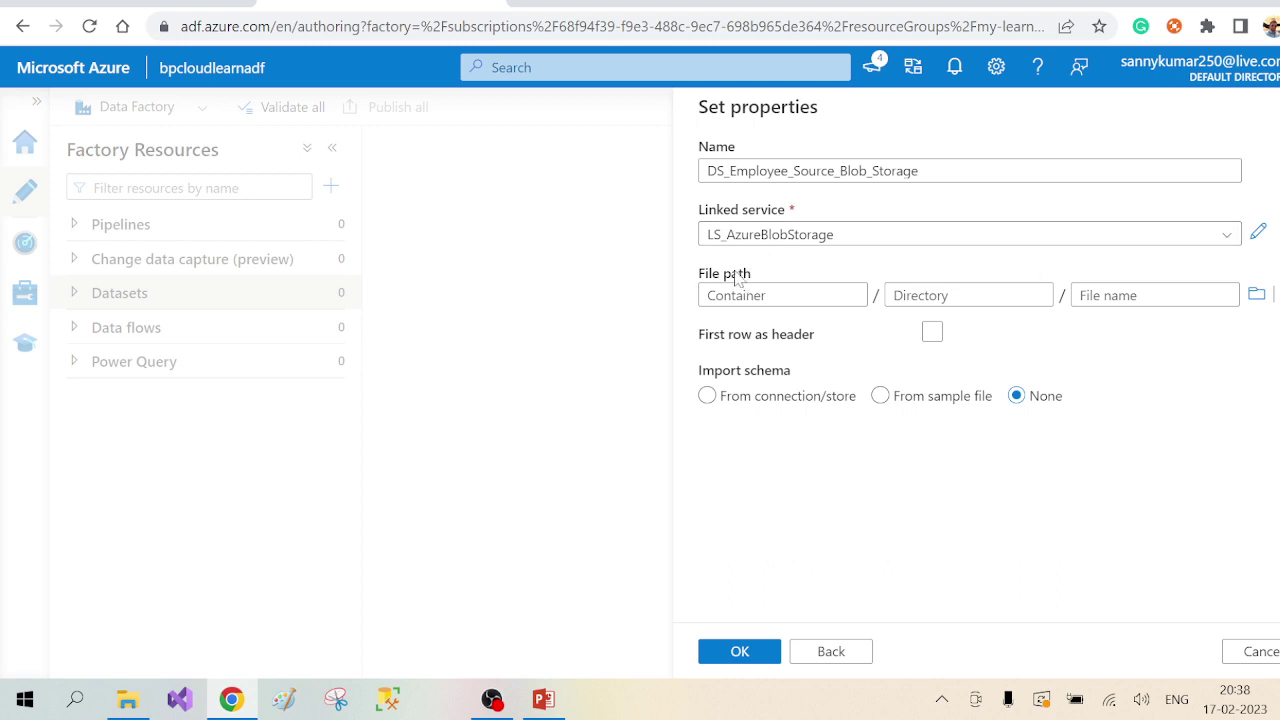
pyautogui.click(968, 295)
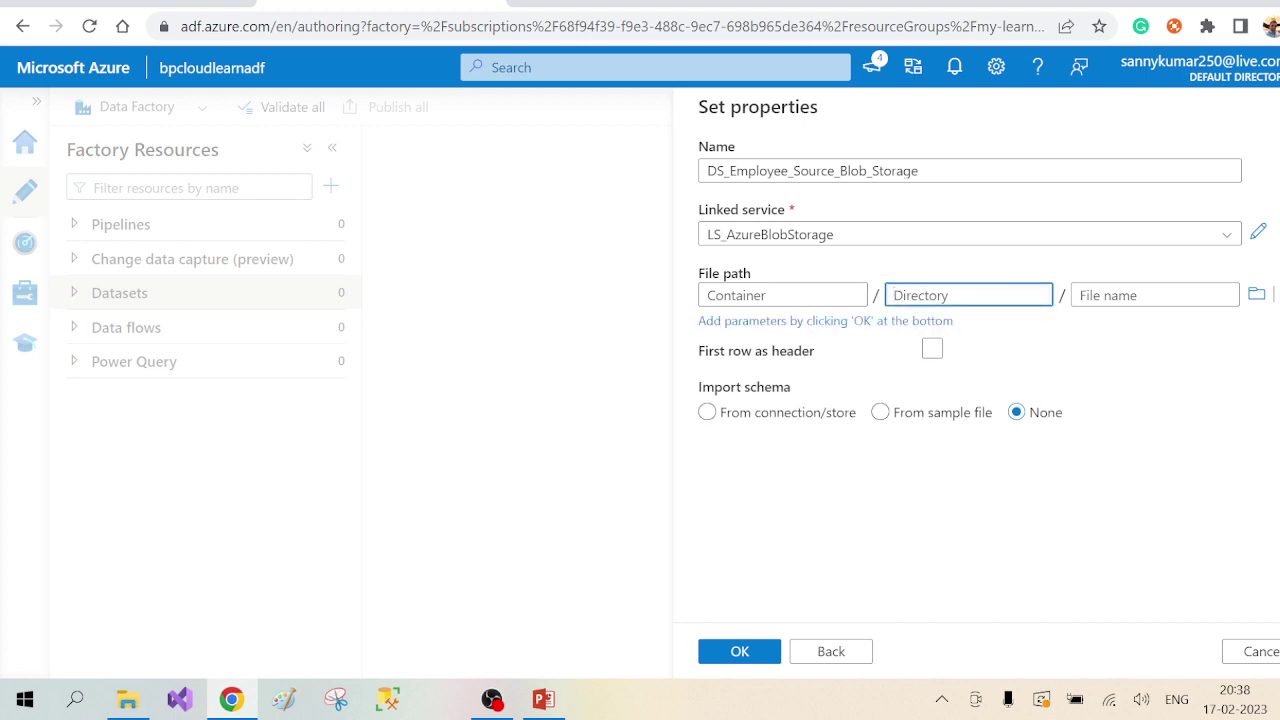
pyautogui.click(1140, 295)
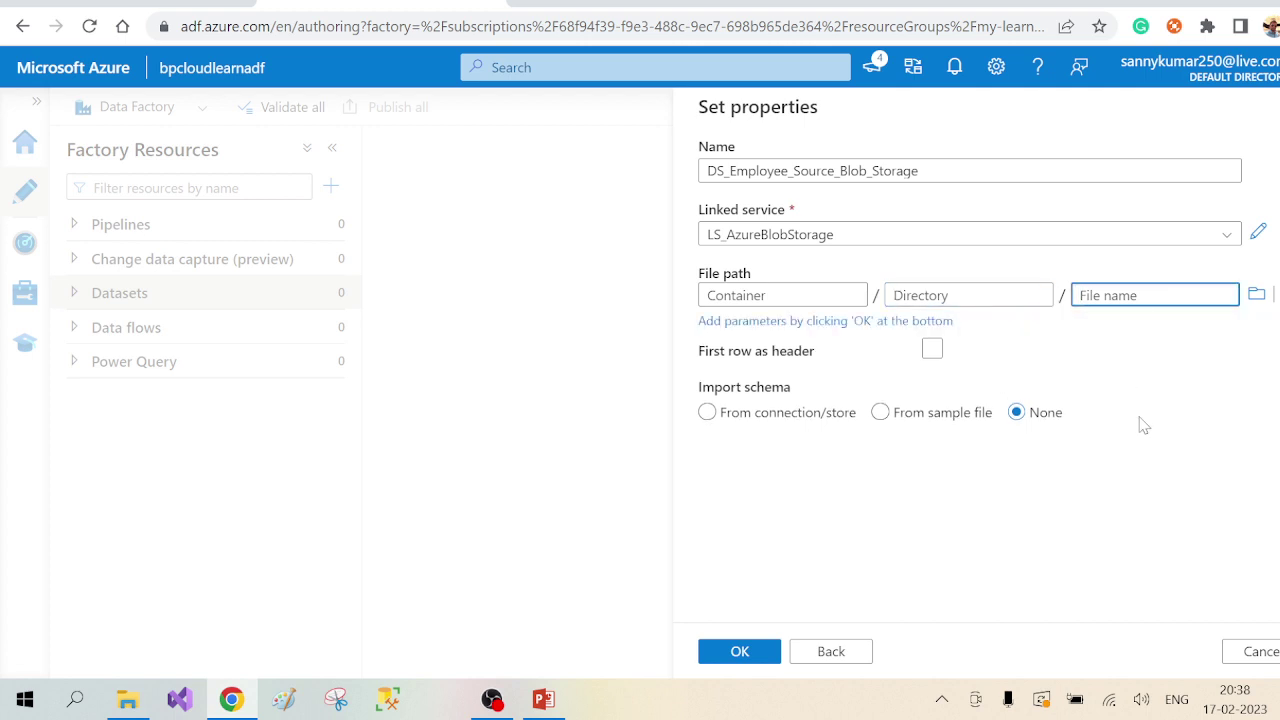
pyautogui.hotkey('shift', 'Tab')
pyautogui.hotkey('shift', 'Tab')
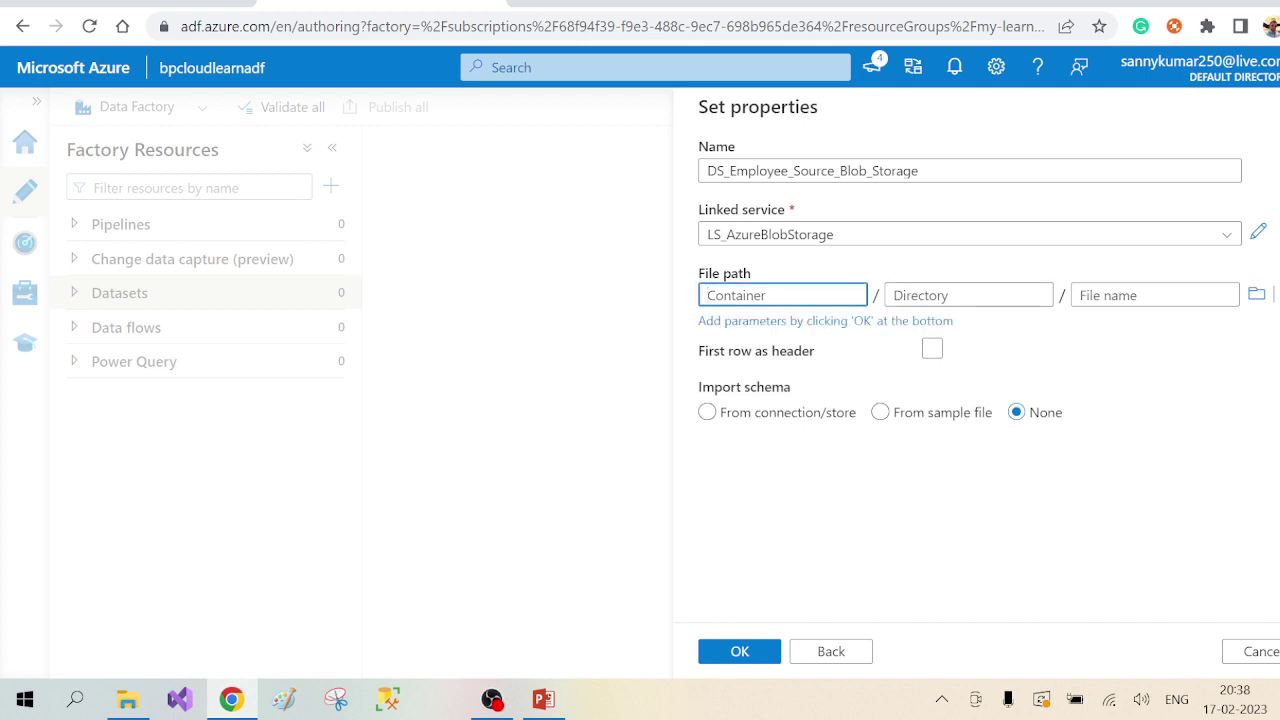
# Switch to the Azure portal and view the containers of the dbcloudstorage2023 storage account
pyautogui.click(130, 4)
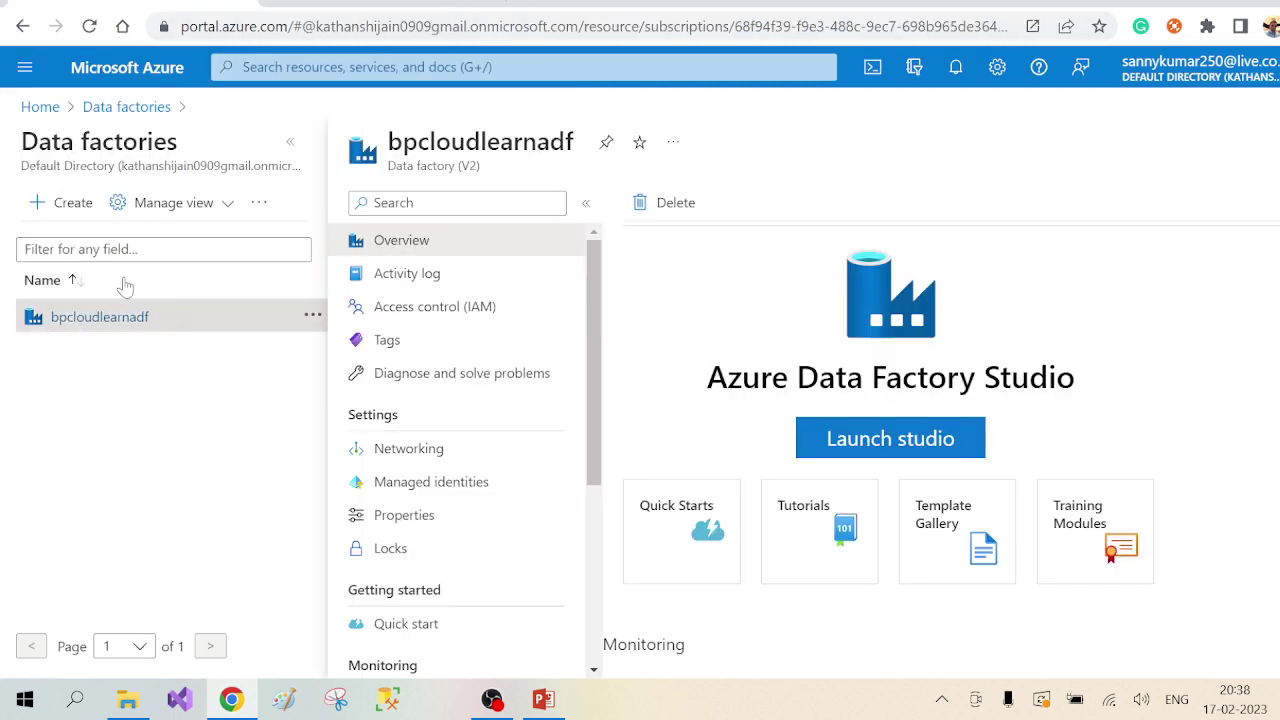
pyautogui.click(40, 106)
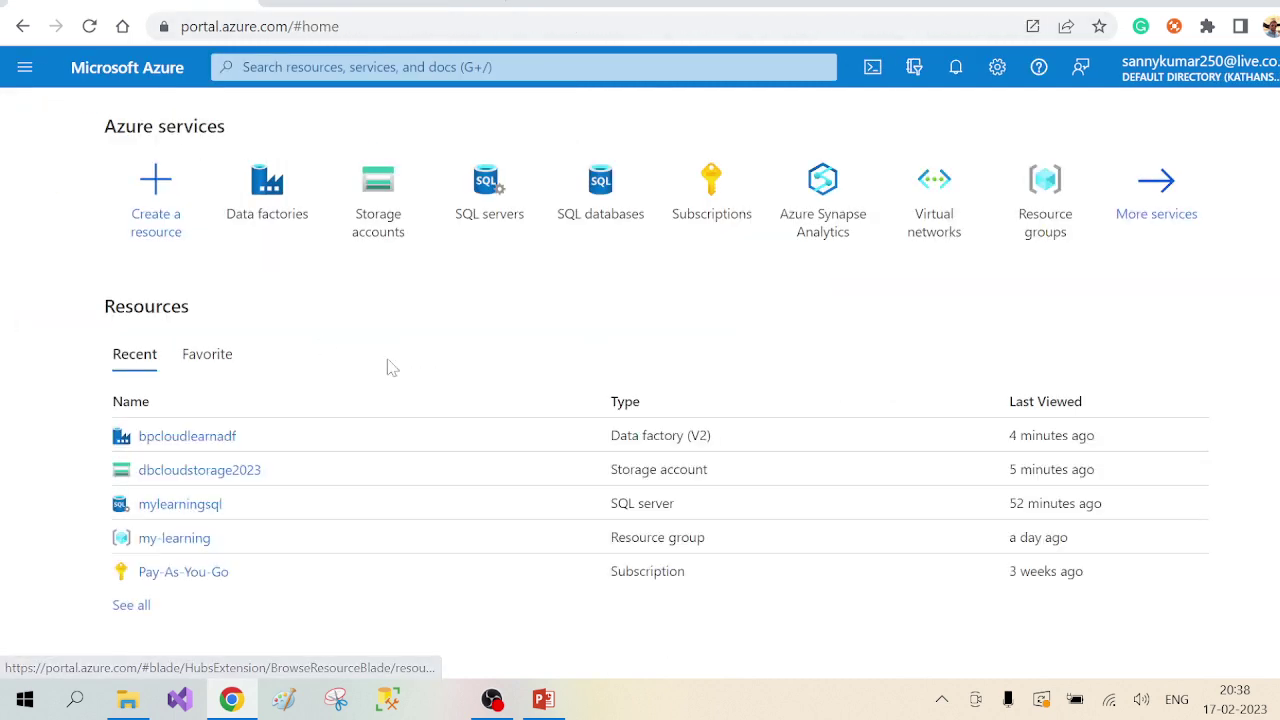
pyautogui.click(391, 195)
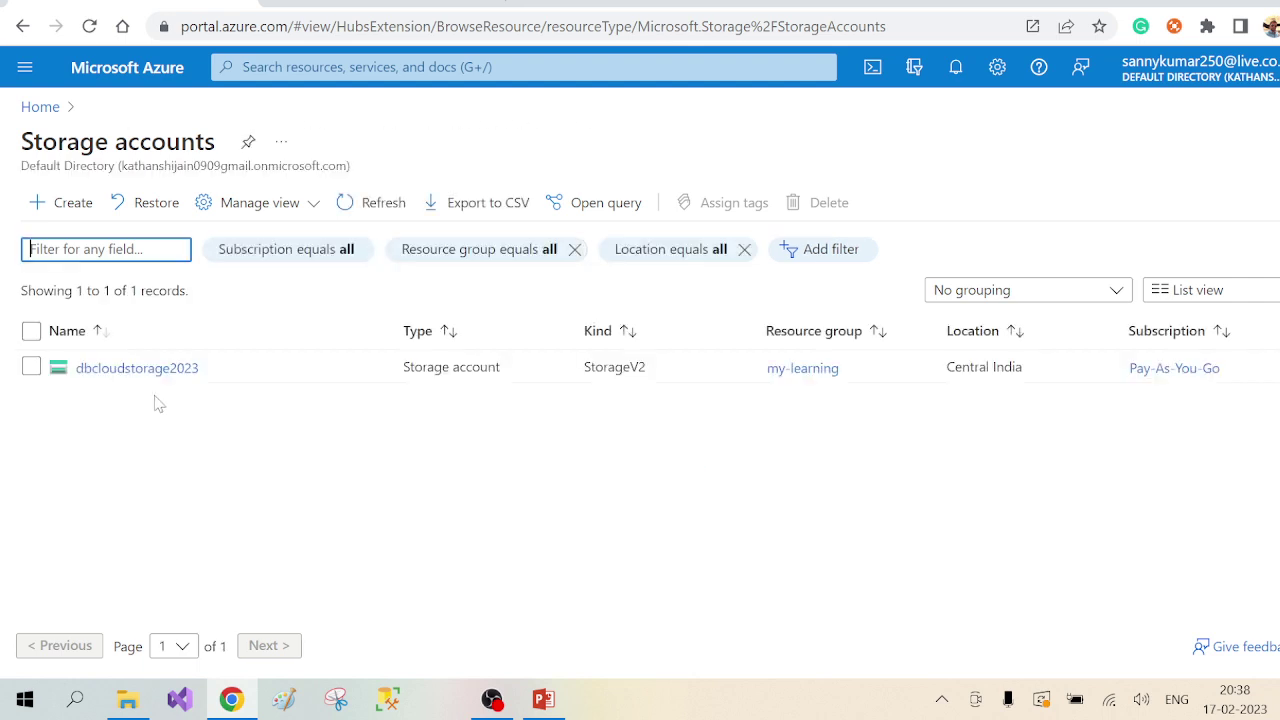
pyautogui.click(126, 369)
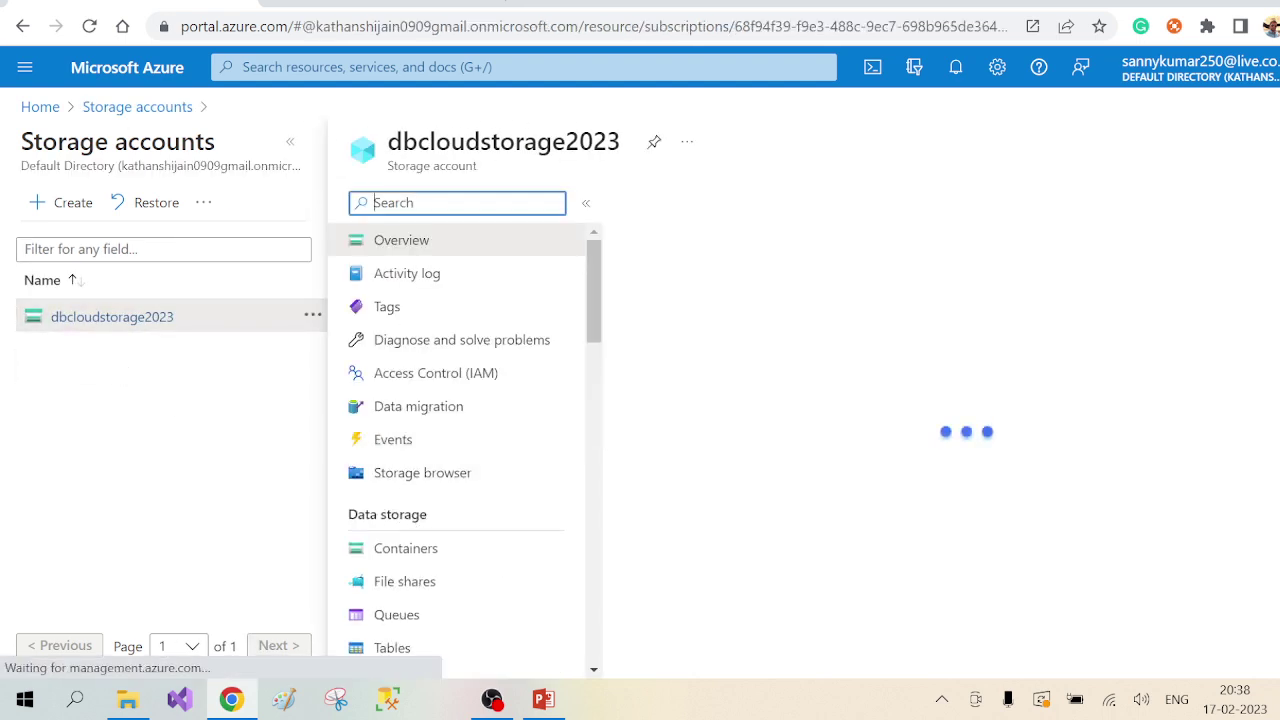
pyautogui.click(400, 548)
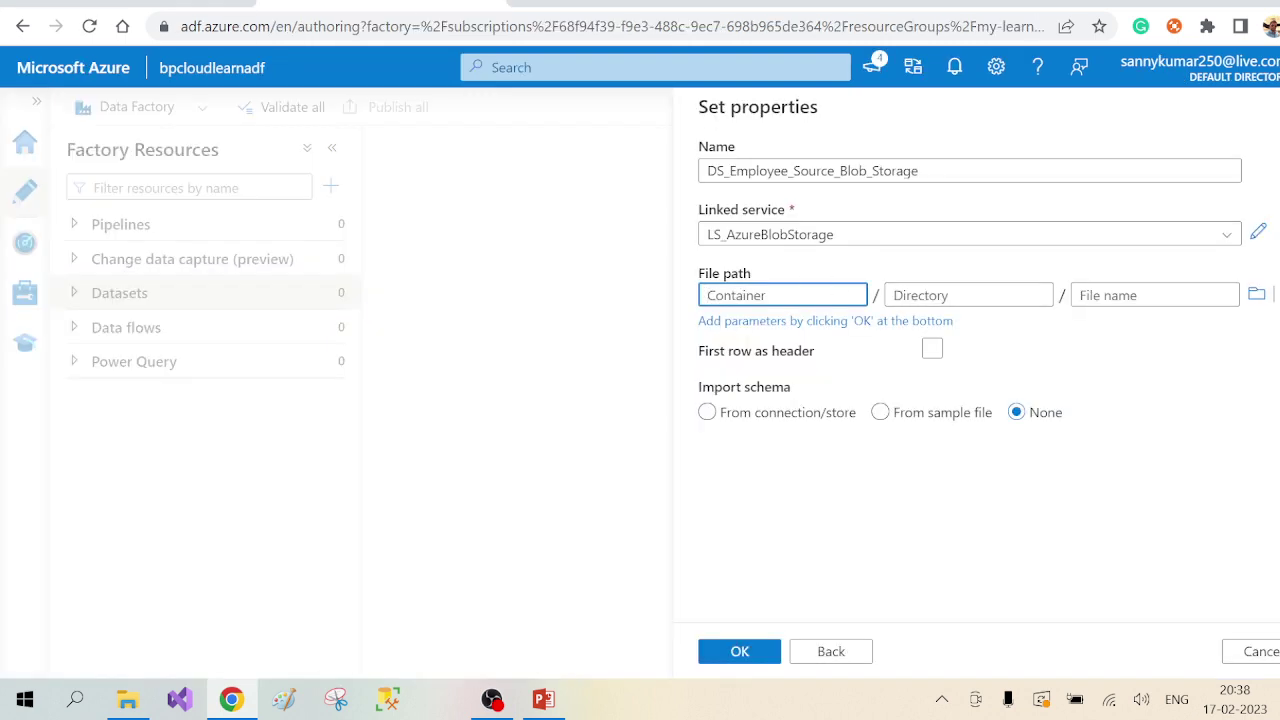
# Return to the dataset properties and browse the linked storage to set the file path to the input-data container
pyautogui.click(1256, 294)
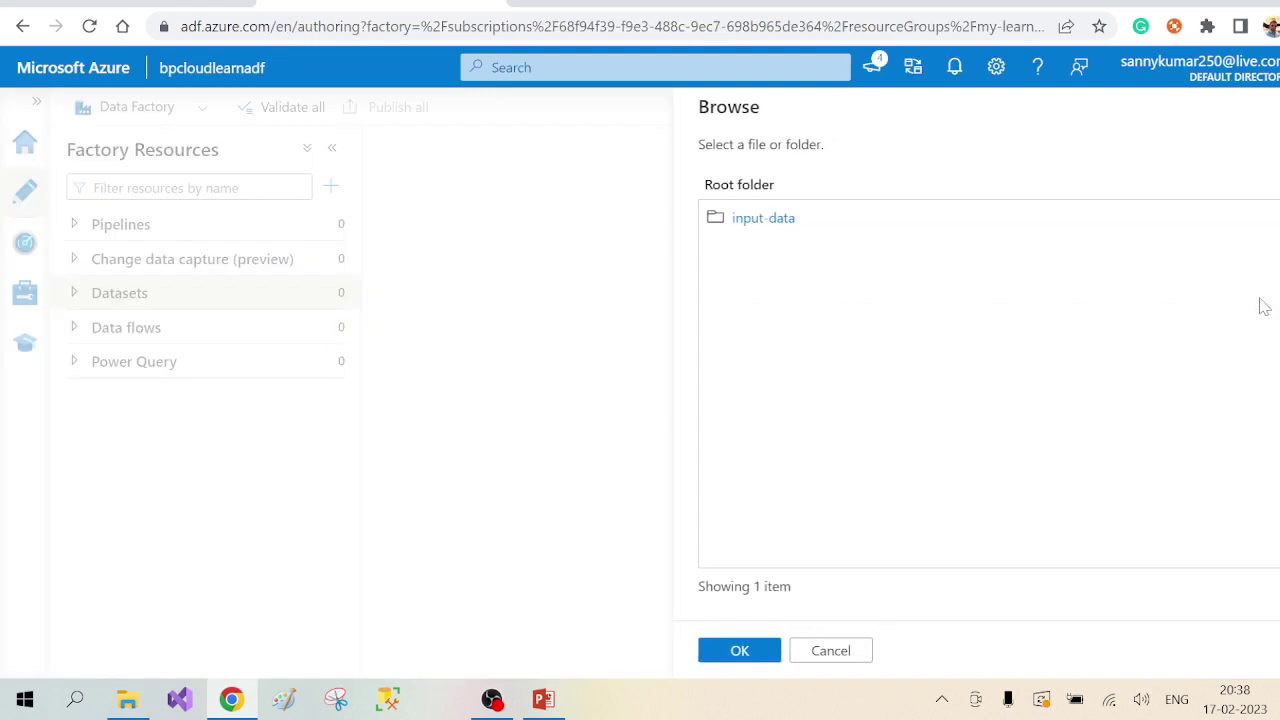
pyautogui.click(787, 221)
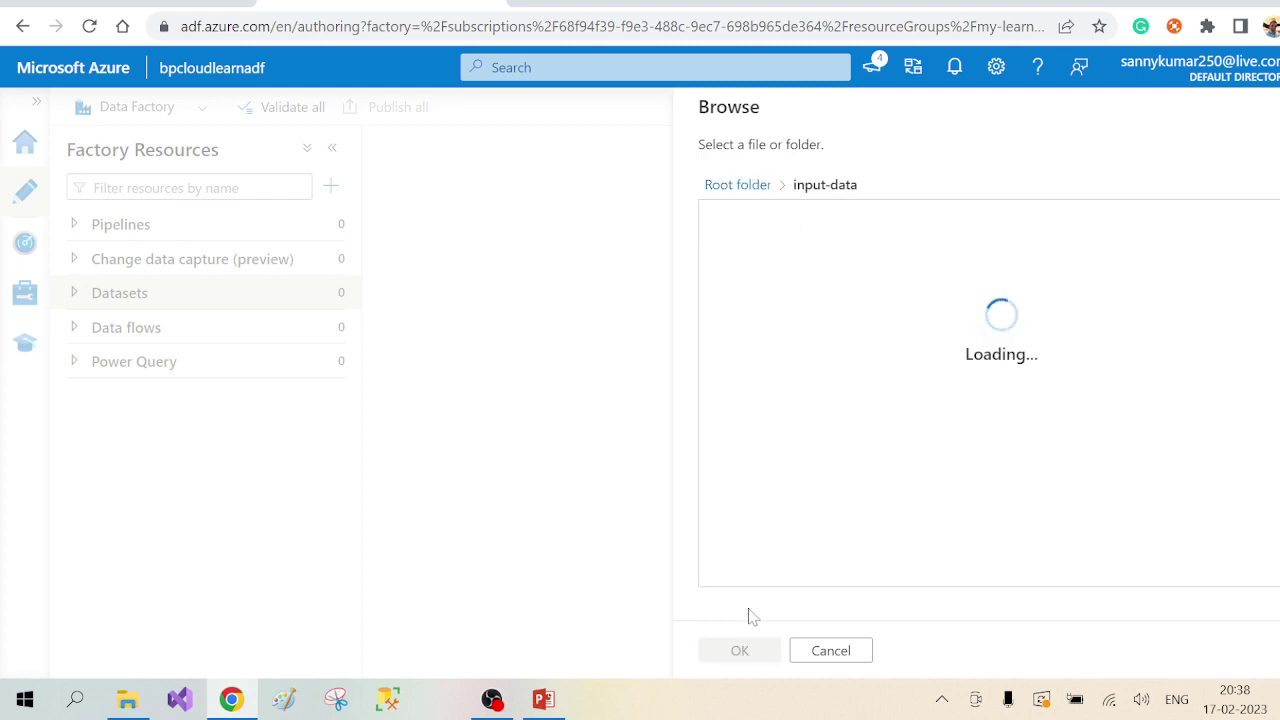
pyautogui.click(740, 650)
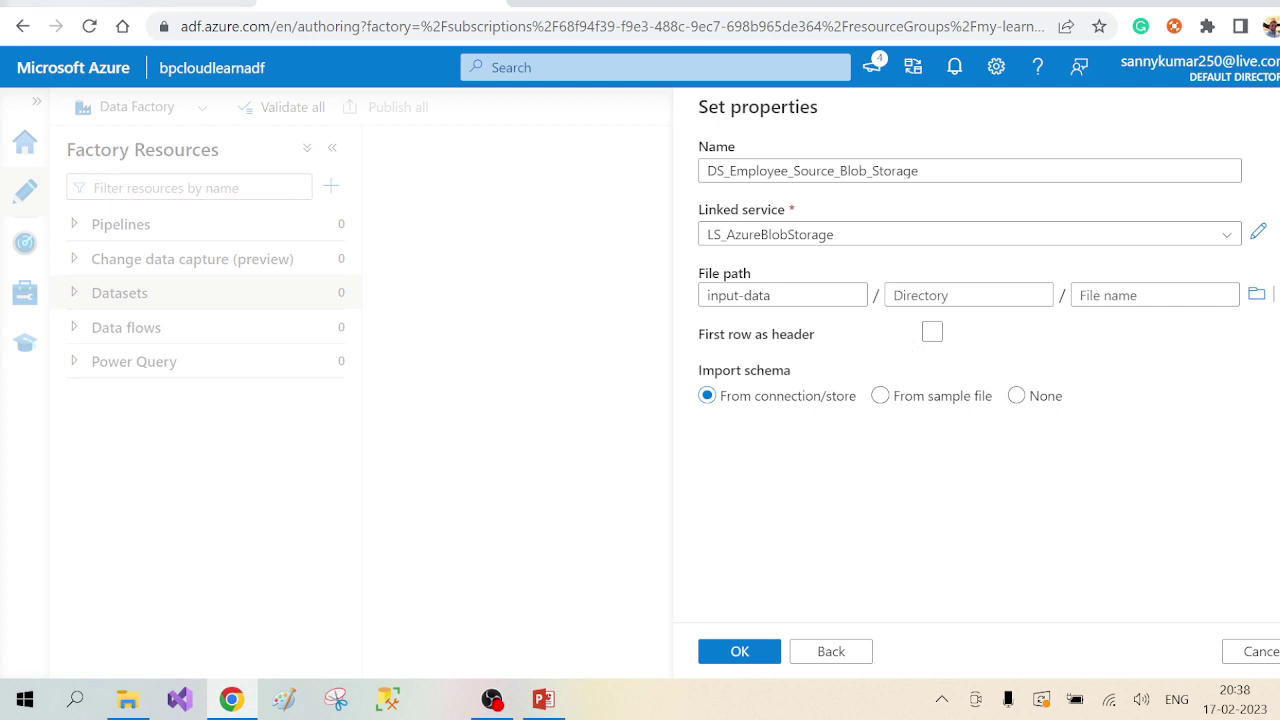
# In the Azure portal, open Employee.csv from the input-data container and examine its header row and contents
pyautogui.click(130, 4)
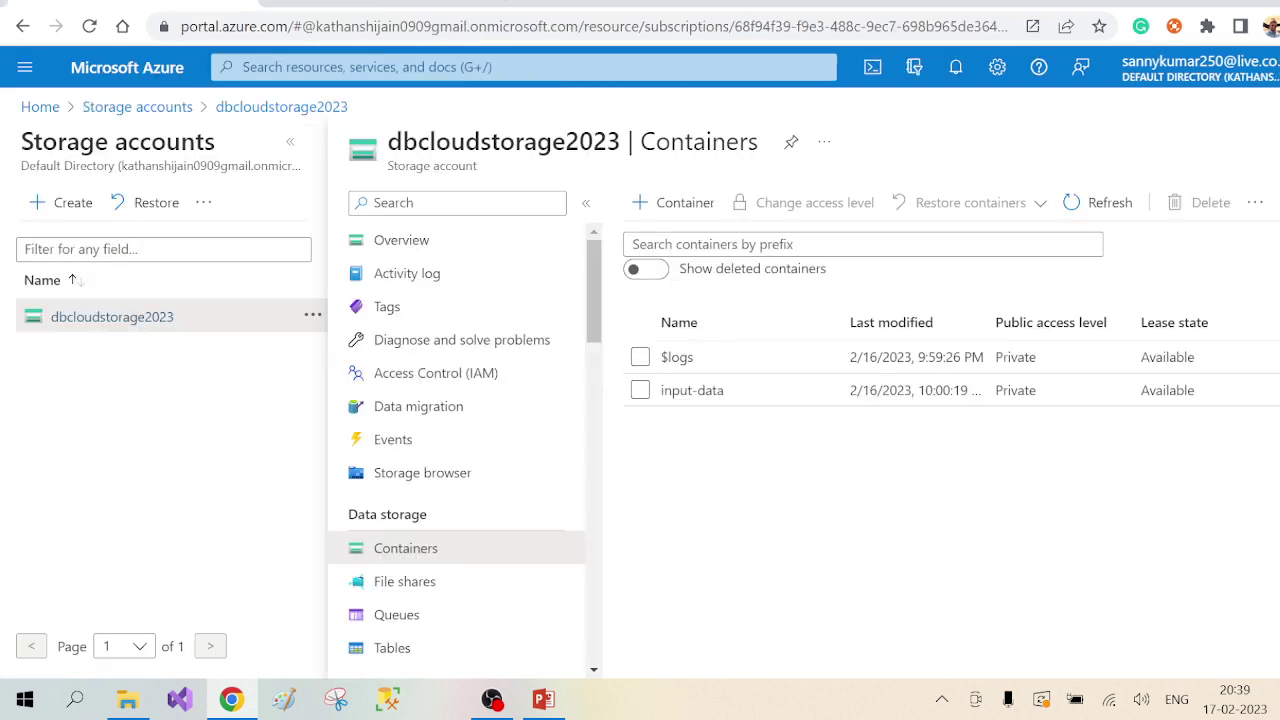
pyautogui.click(720, 391)
pyautogui.click(410, 438)
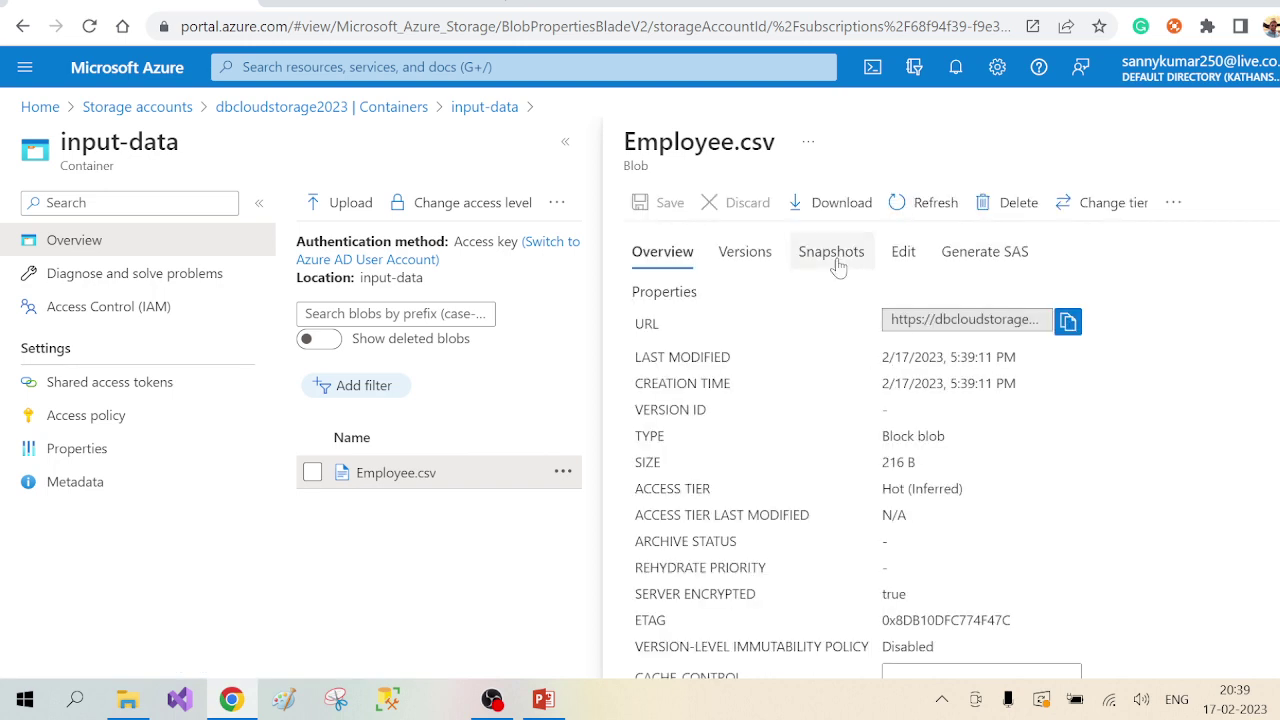
pyautogui.click(903, 251)
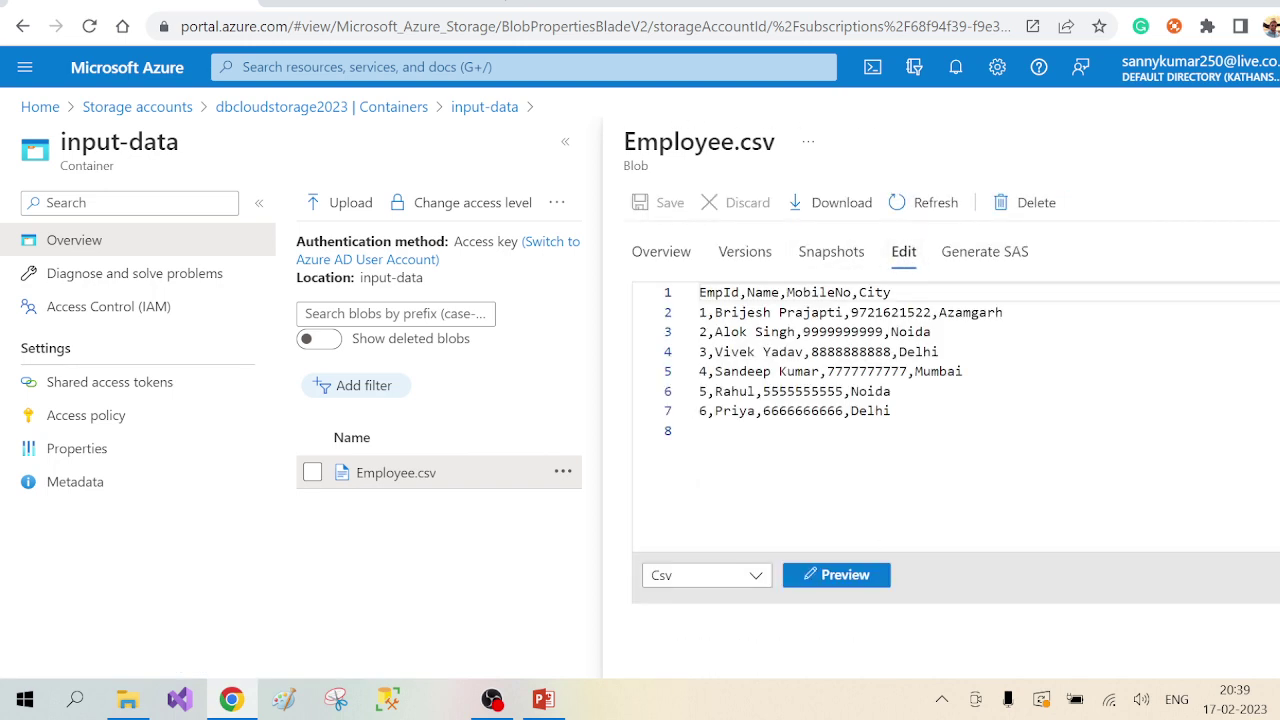
pyautogui.hotkey('shift', 'Home')
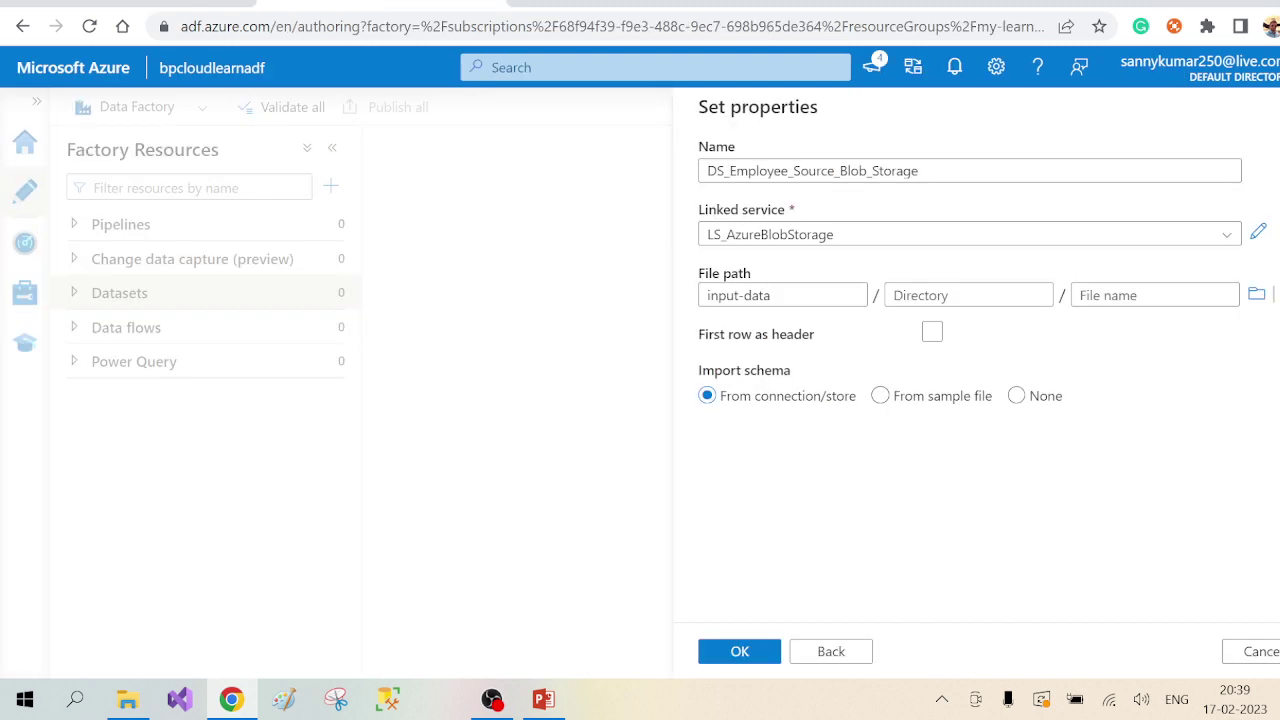
# Create the dataset with the first row as header and Employee.csv from the input-data container as its file
pyautogui.click(934, 334)
pyautogui.click(934, 334)
pyautogui.click(1256, 294)
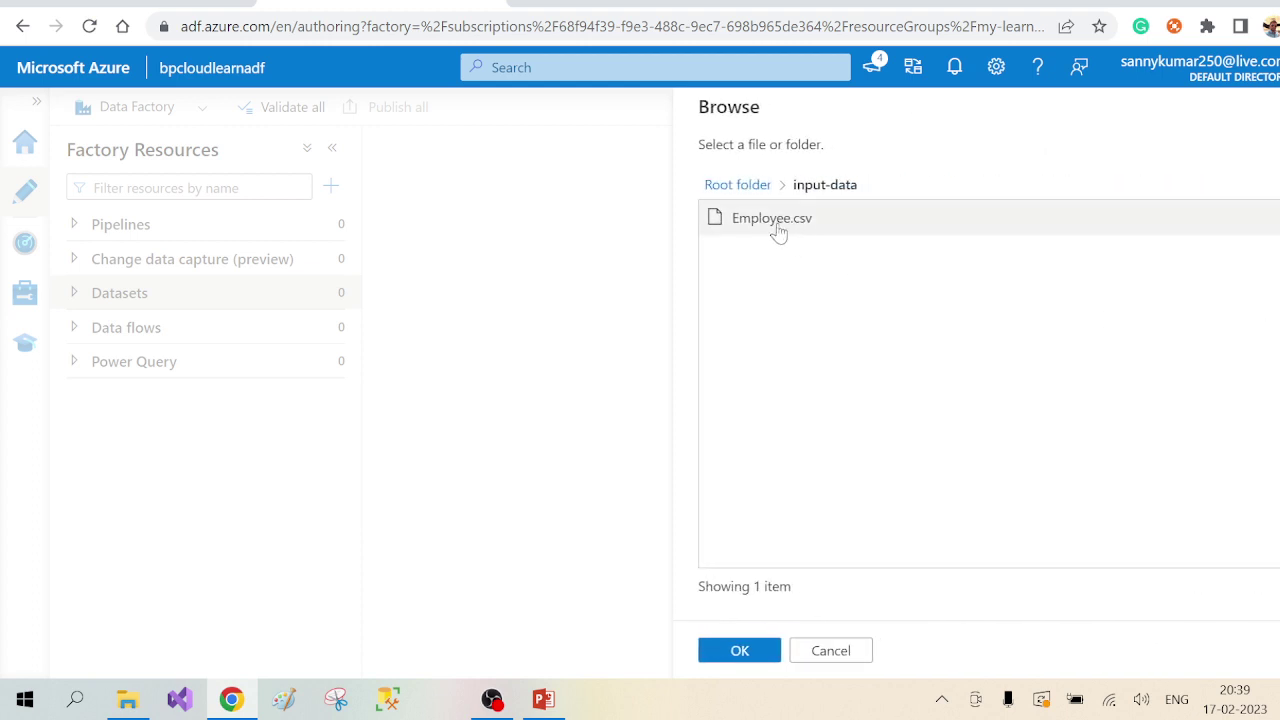
pyautogui.click(777, 229)
pyautogui.click(744, 652)
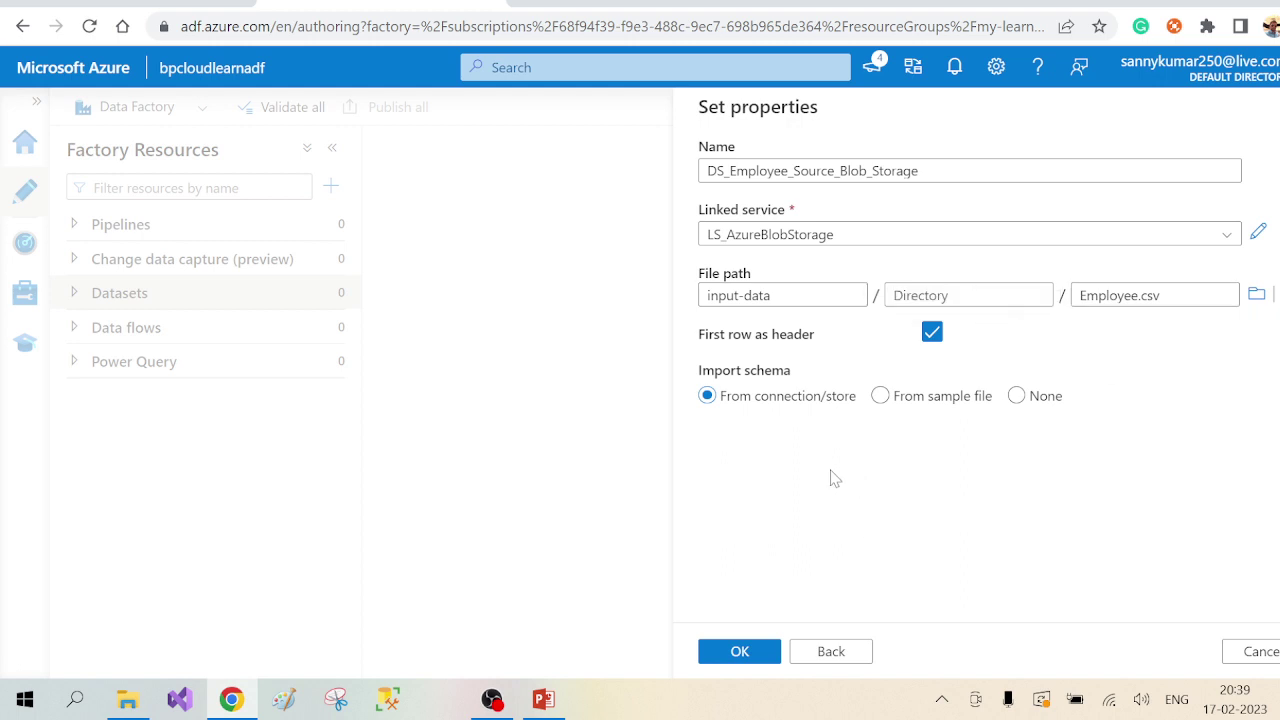
pyautogui.click(739, 651)
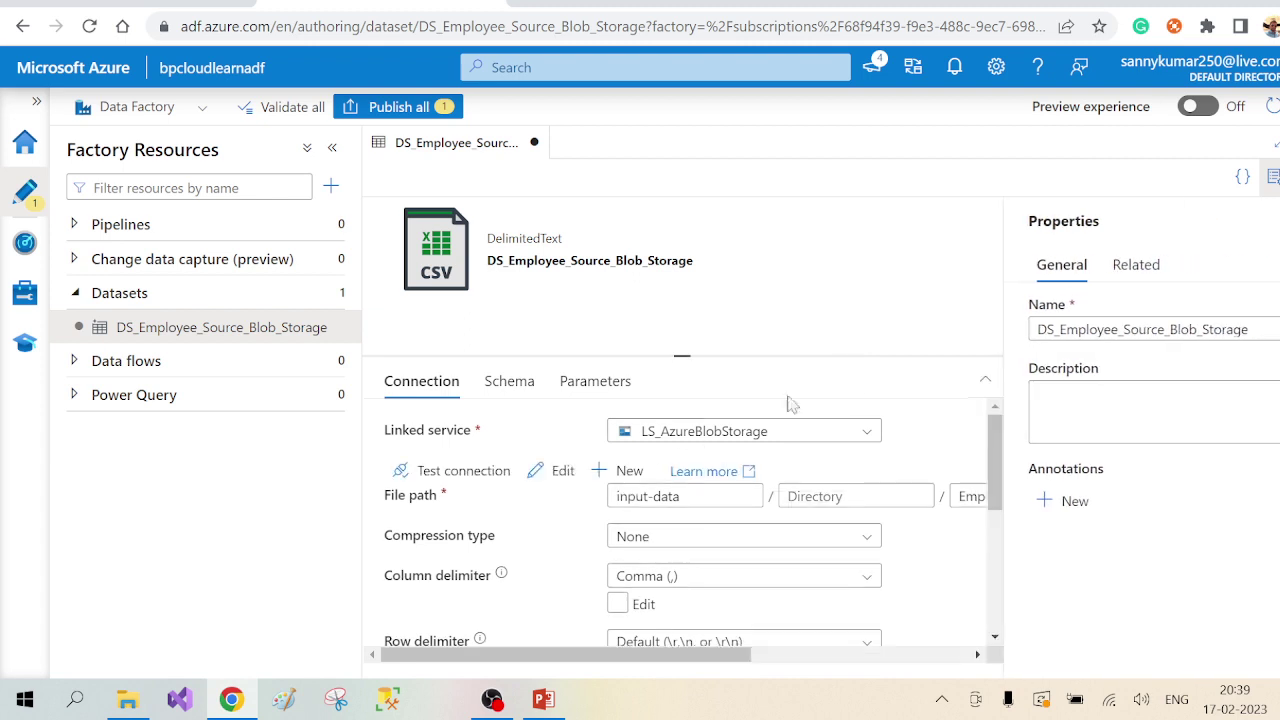
# Hide the dataset's properties pane and test the connection of its linked service
pyautogui.click(1272, 177)
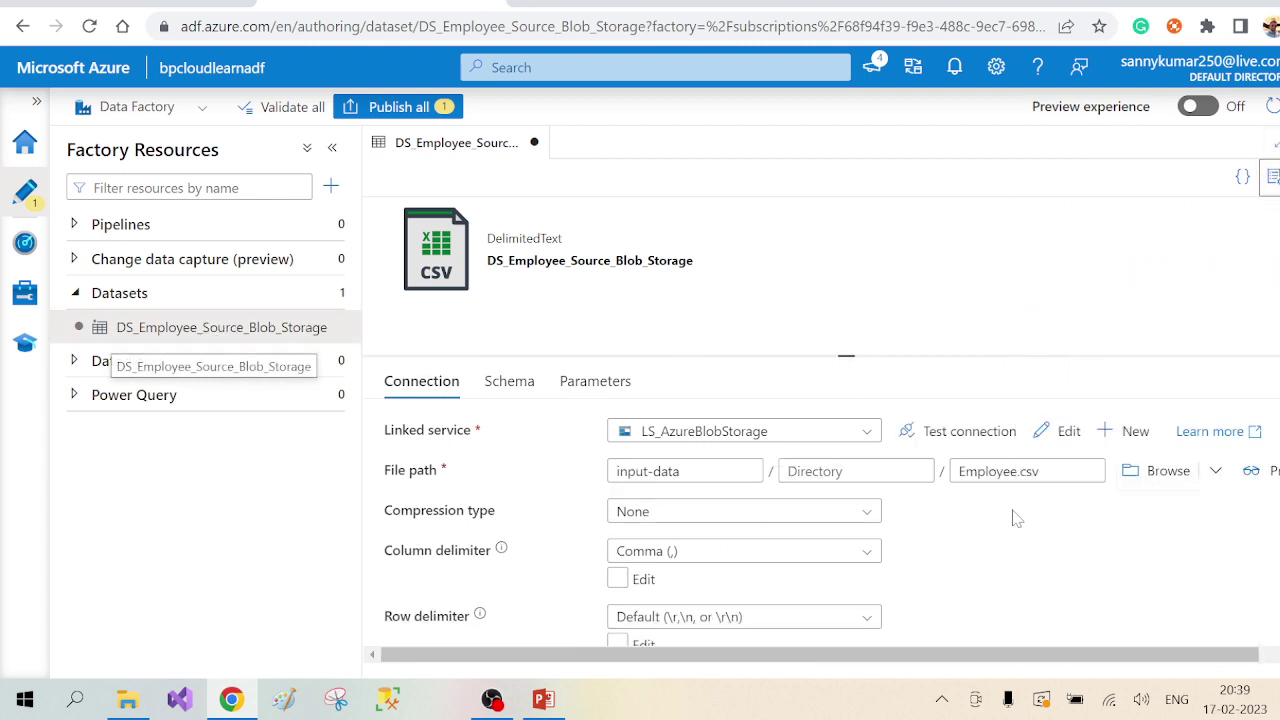
pyautogui.scroll(-1, 1040, 545)
pyautogui.scroll(1, 1040, 545)
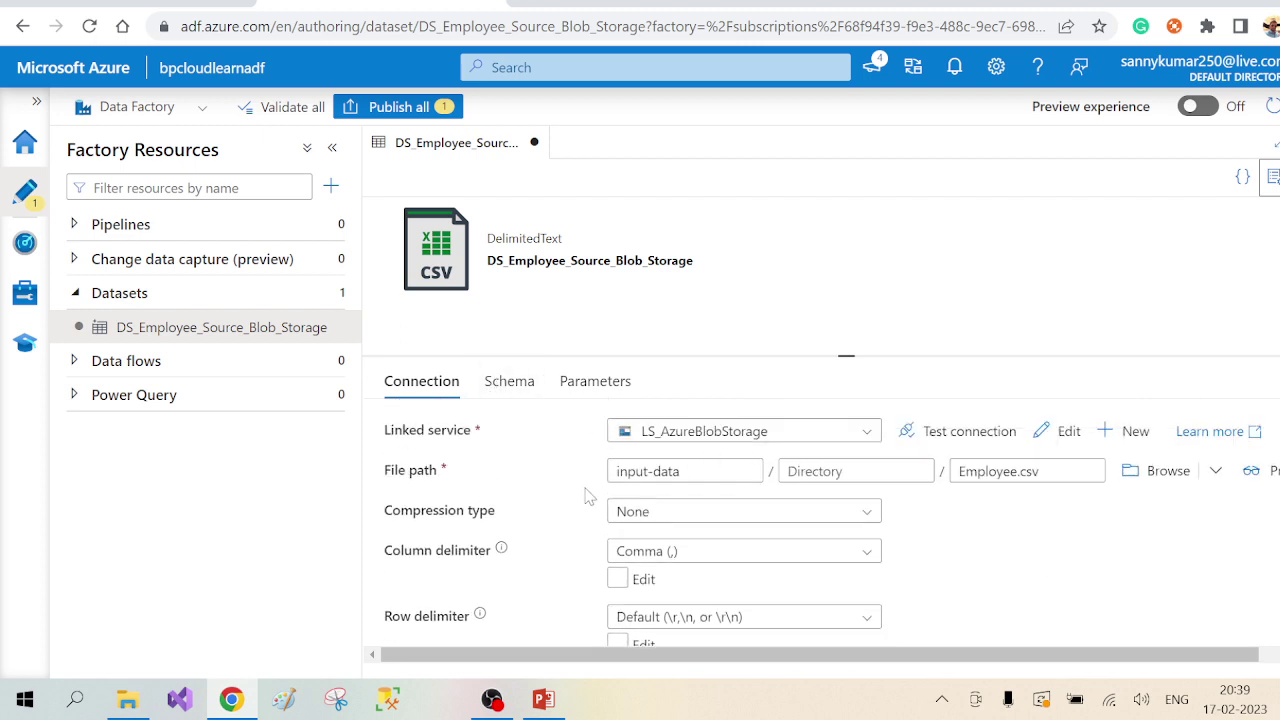
pyautogui.scroll(-1, 740, 535)
pyautogui.scroll(1, 760, 530)
pyautogui.click(975, 438)
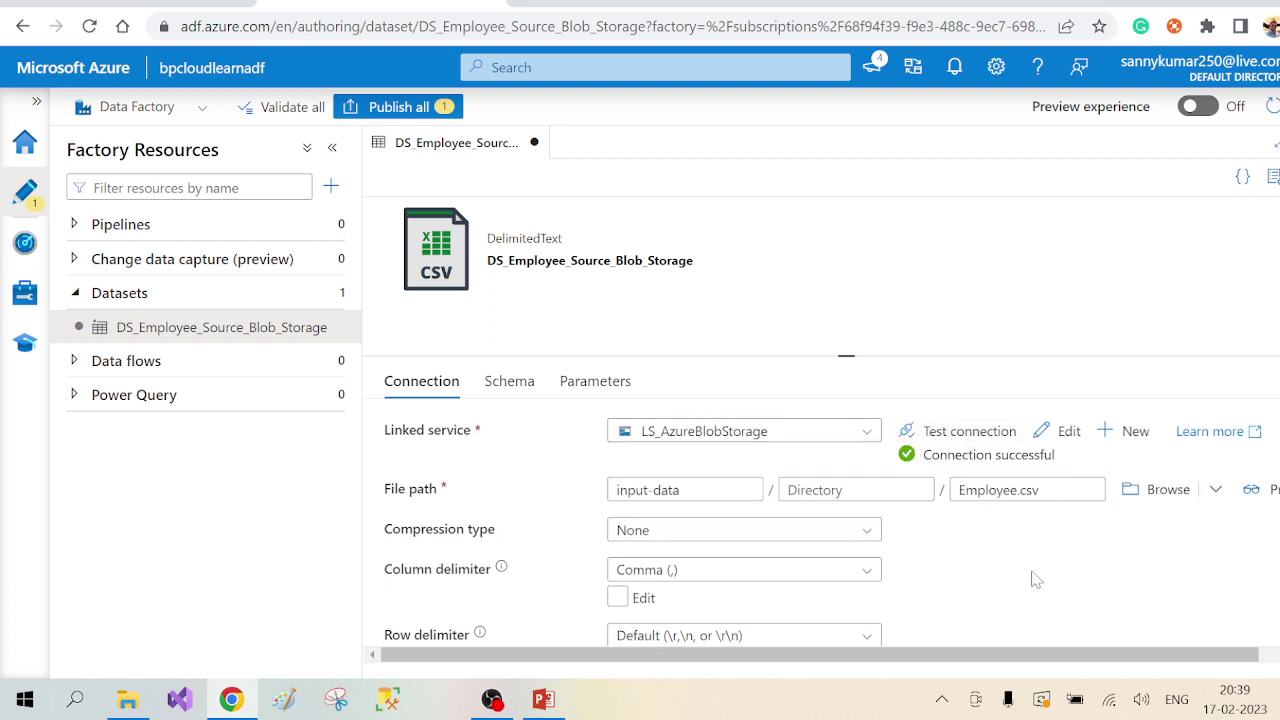
# Review the dataset's connection settings, including the file path, compression type, delimiters and encoding
pyautogui.scroll(-2, 1036, 580)
pyautogui.scroll(1, 1010, 582)
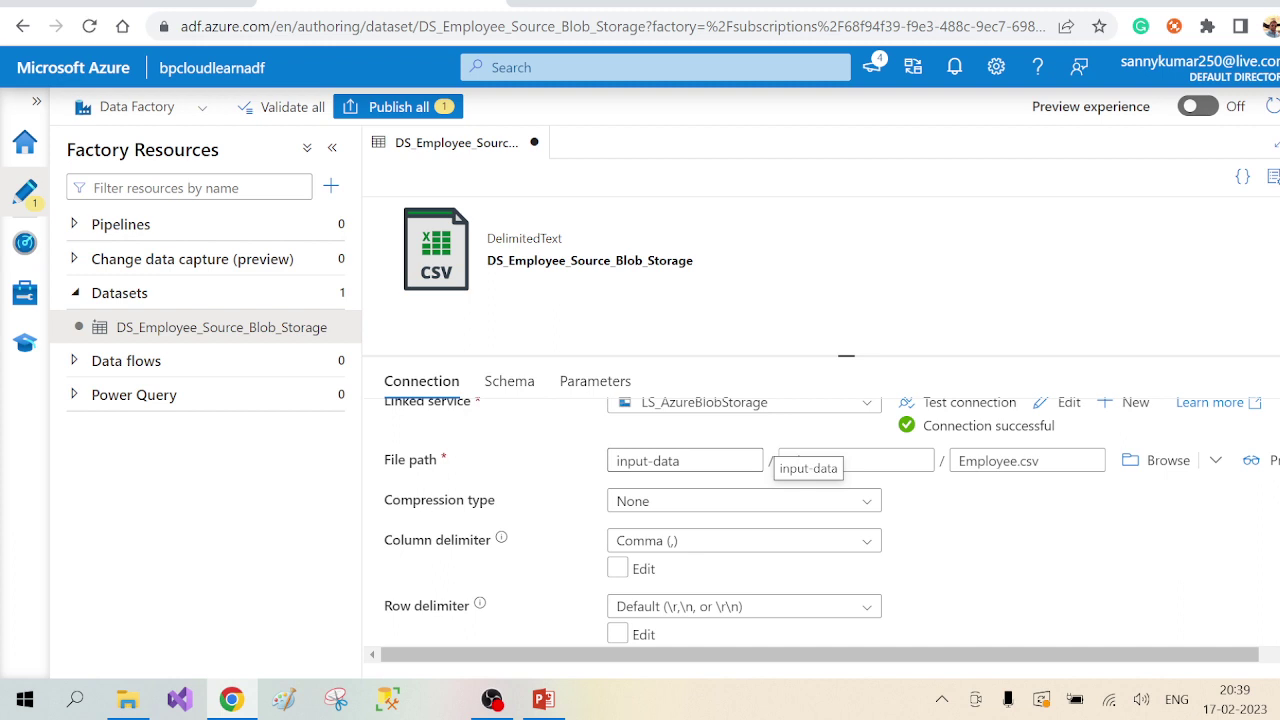
pyautogui.click(740, 461)
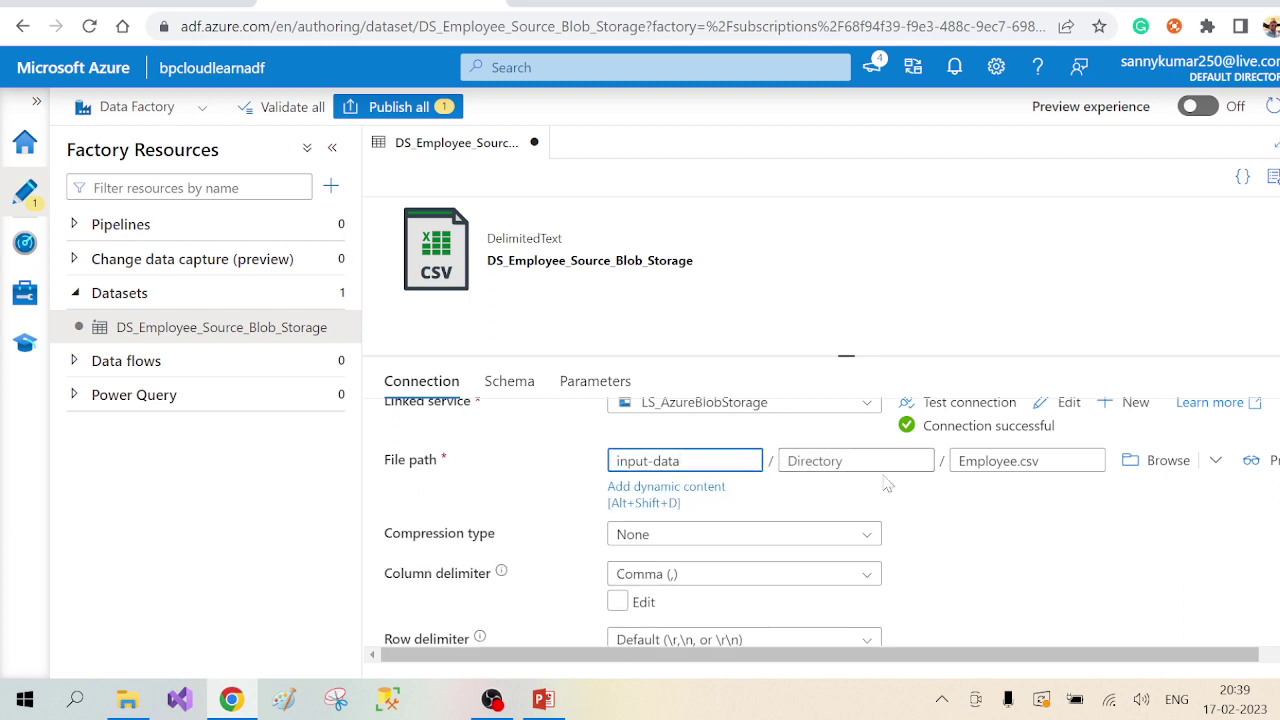
pyautogui.click(1098, 462)
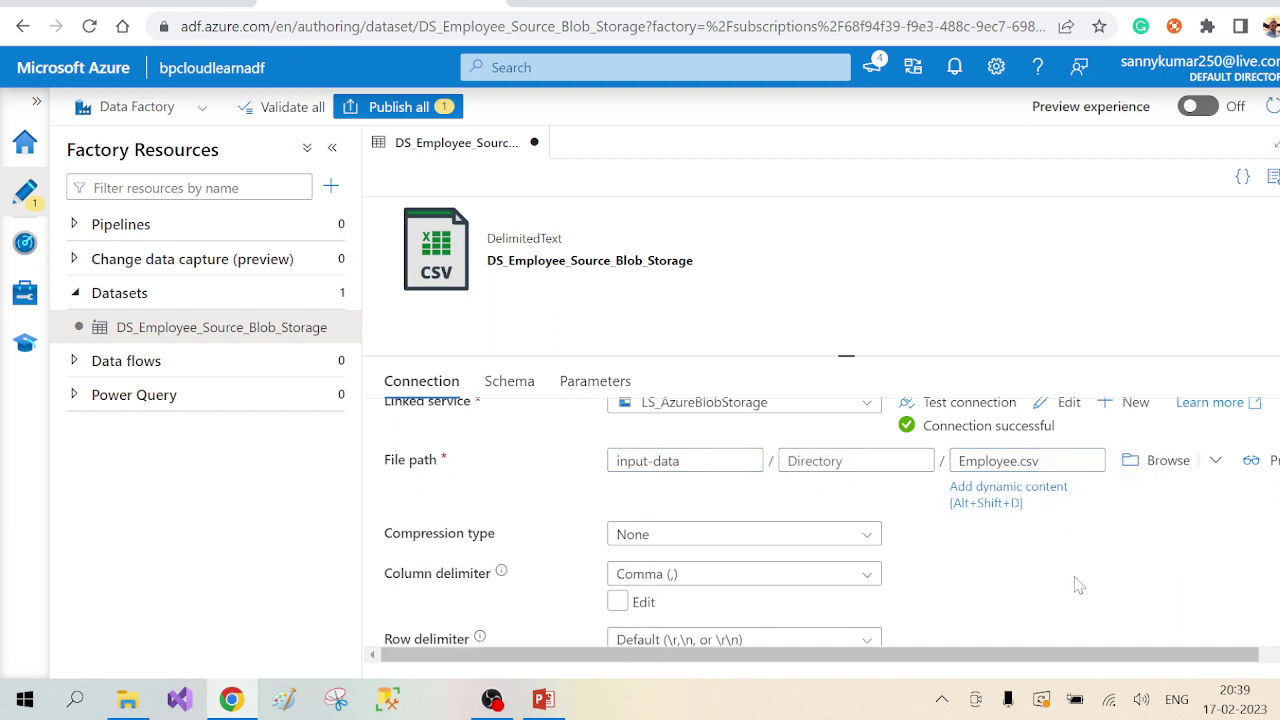
pyautogui.scroll(-2, 1078, 585)
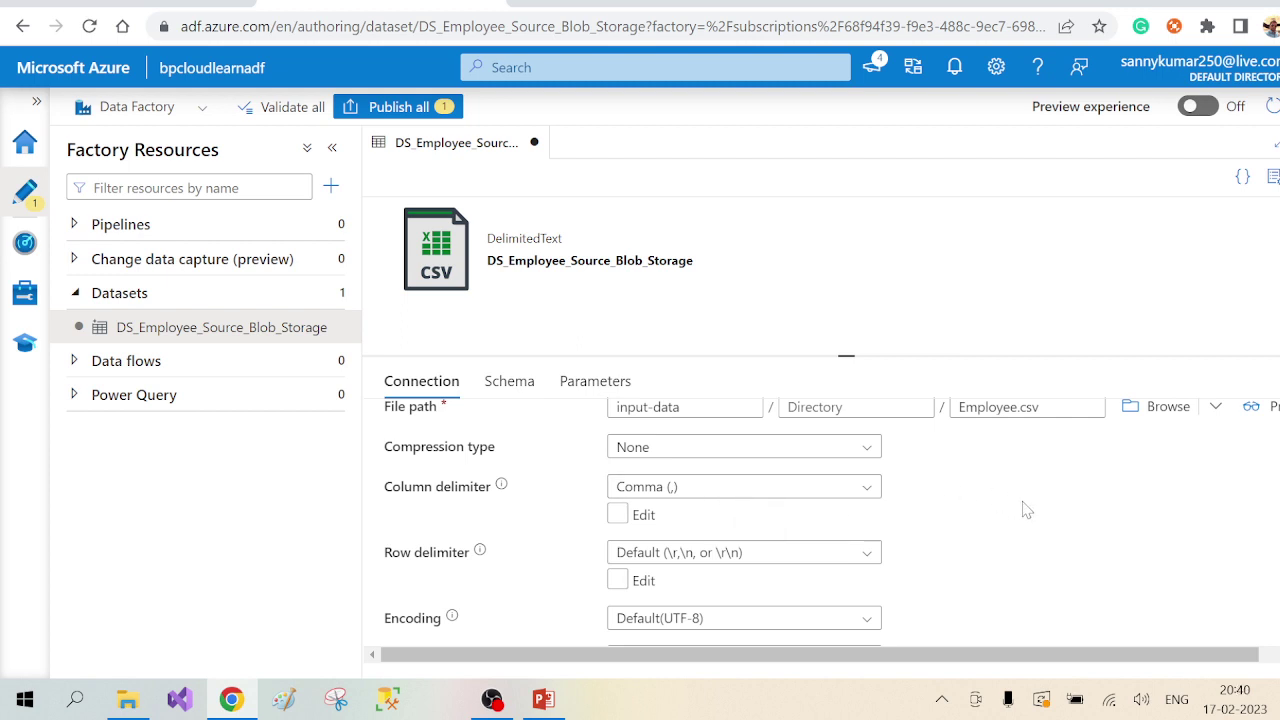
pyautogui.scroll(-2, 1025, 510)
pyautogui.scroll(4, 1025, 510)
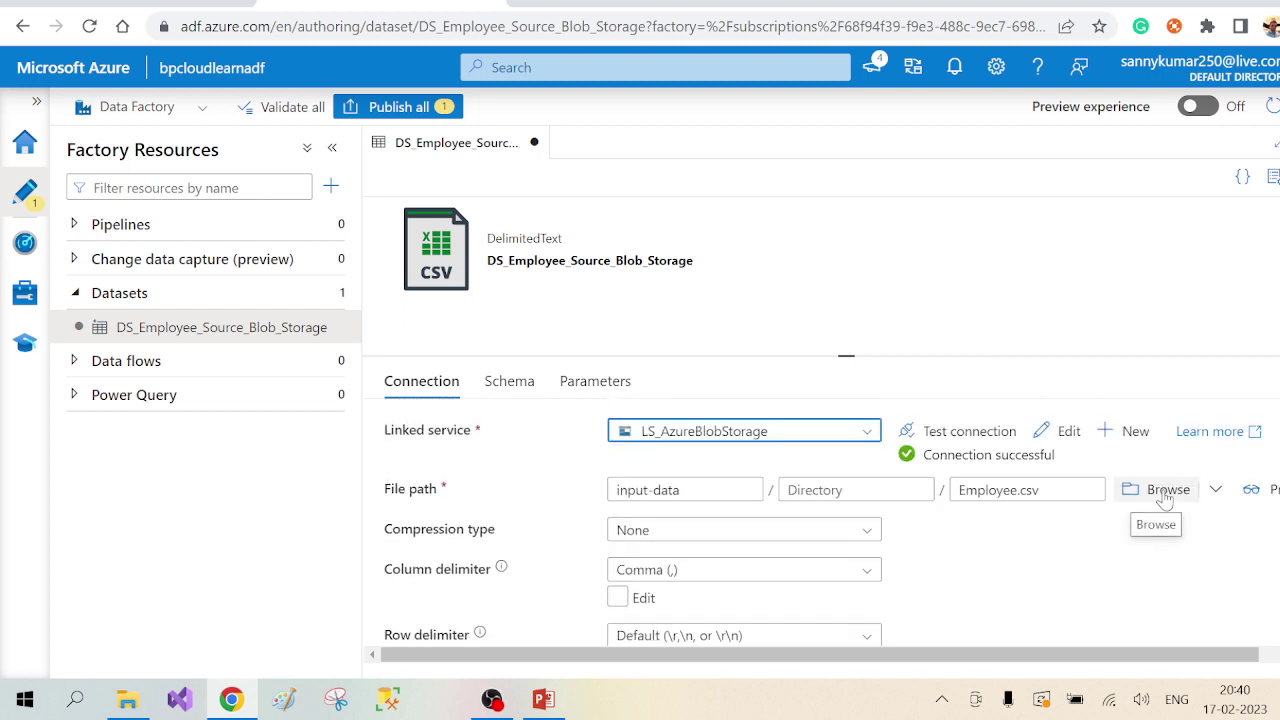
# Preview the dataset's Employee.csv data and examine the column names and types in its schema
pyautogui.click(1252, 489)
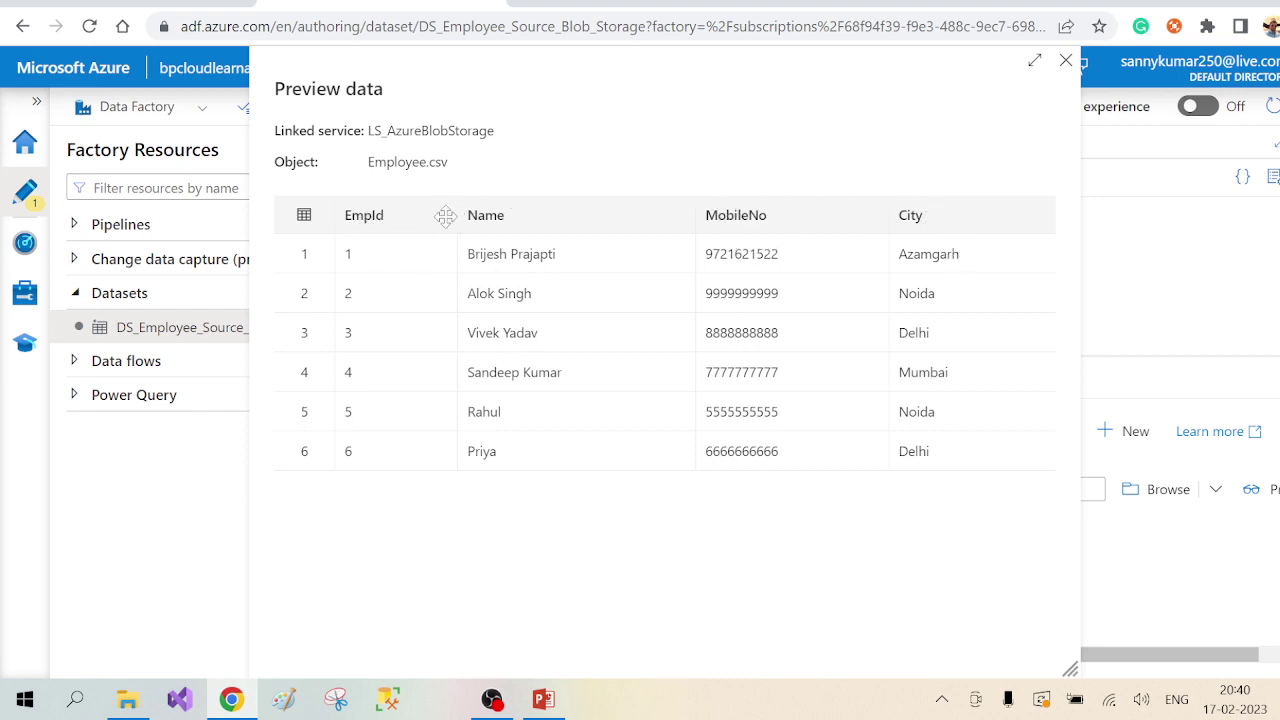
pyautogui.click(1066, 60)
pyautogui.scroll(-4, 946, 495)
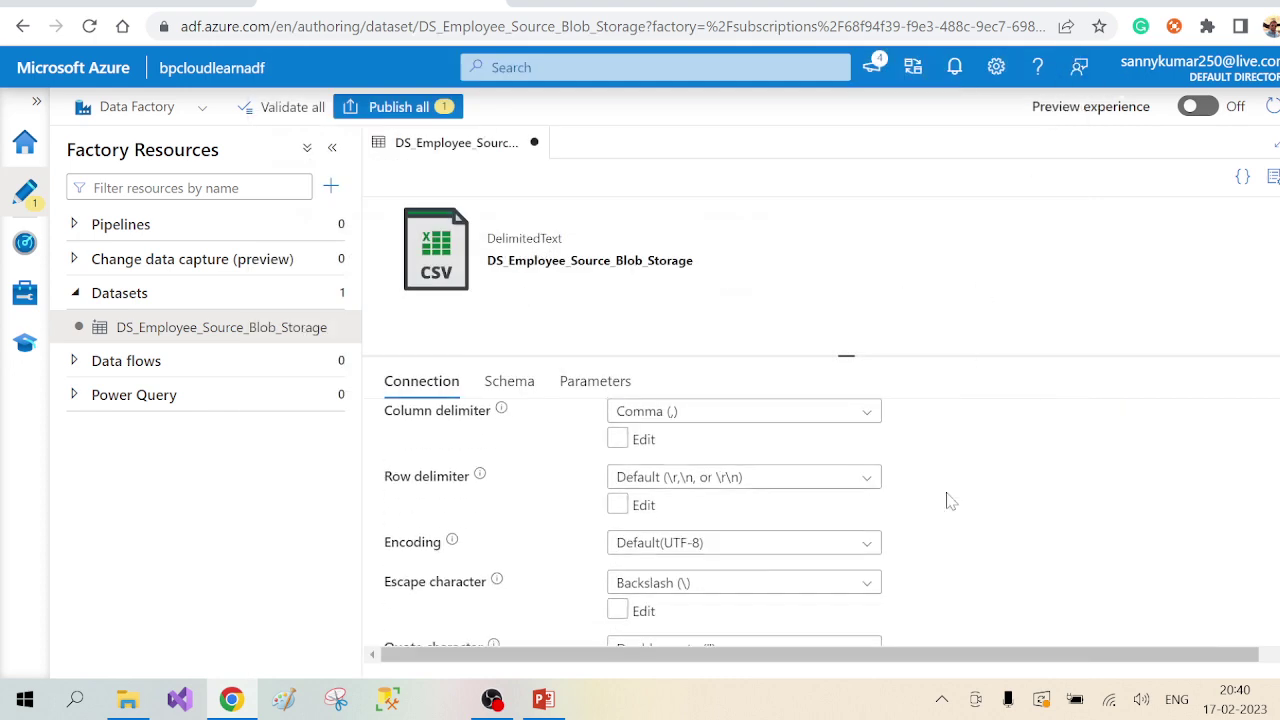
pyautogui.scroll(4, 946, 495)
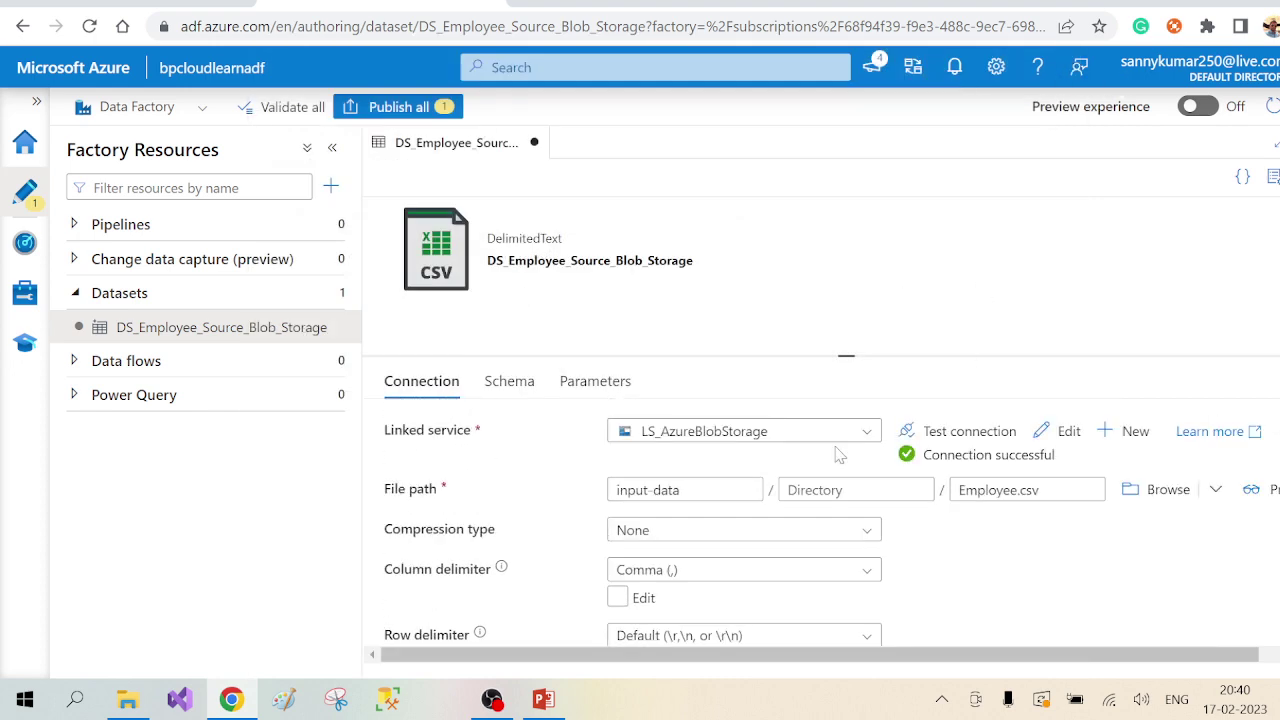
pyautogui.click(499, 386)
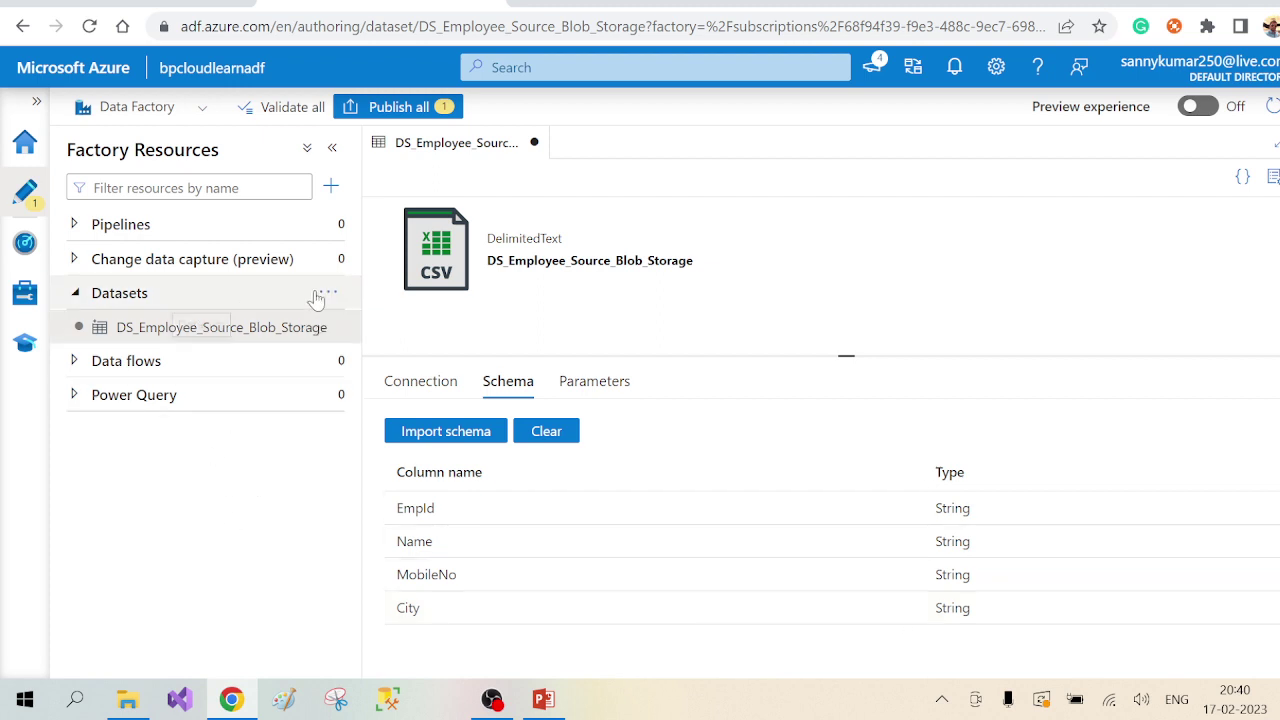
# Switch to PowerPoint and append "- Done" to the "1- Azure Blob Storage Dataset" line on slide 4
pyautogui.click(543, 699)
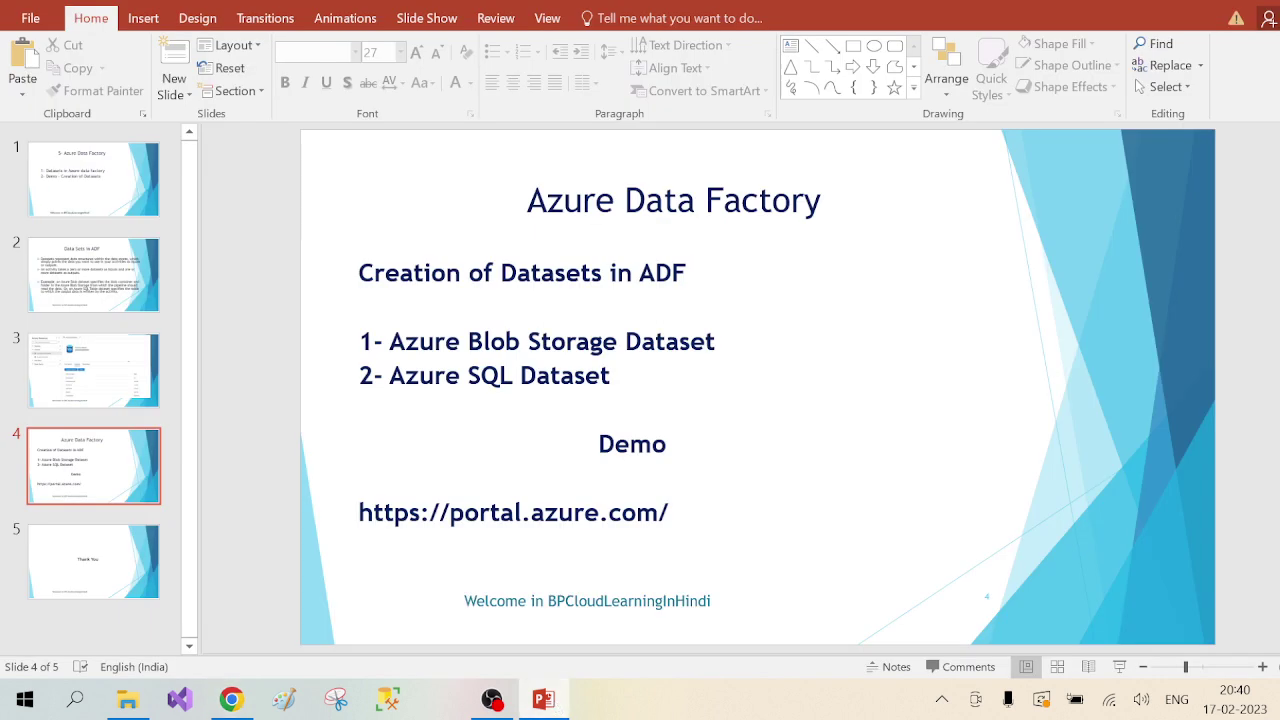
pyautogui.click(721, 345)
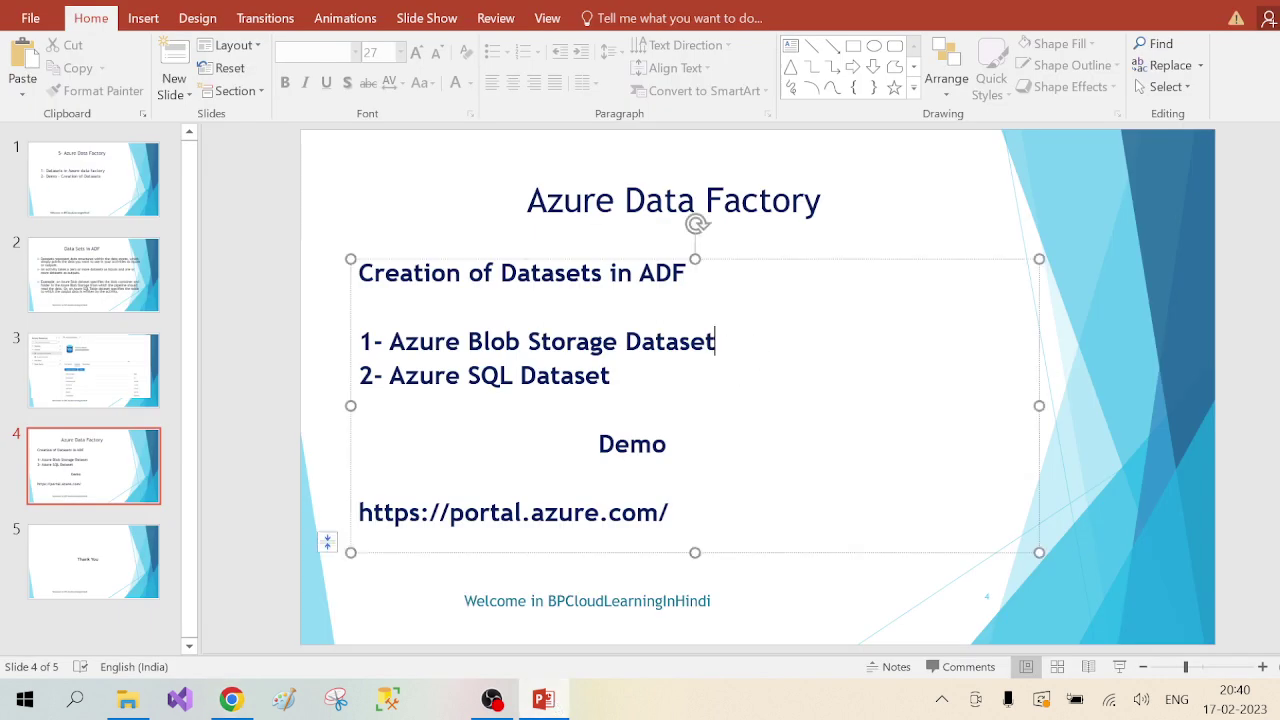
pyautogui.write('- C')
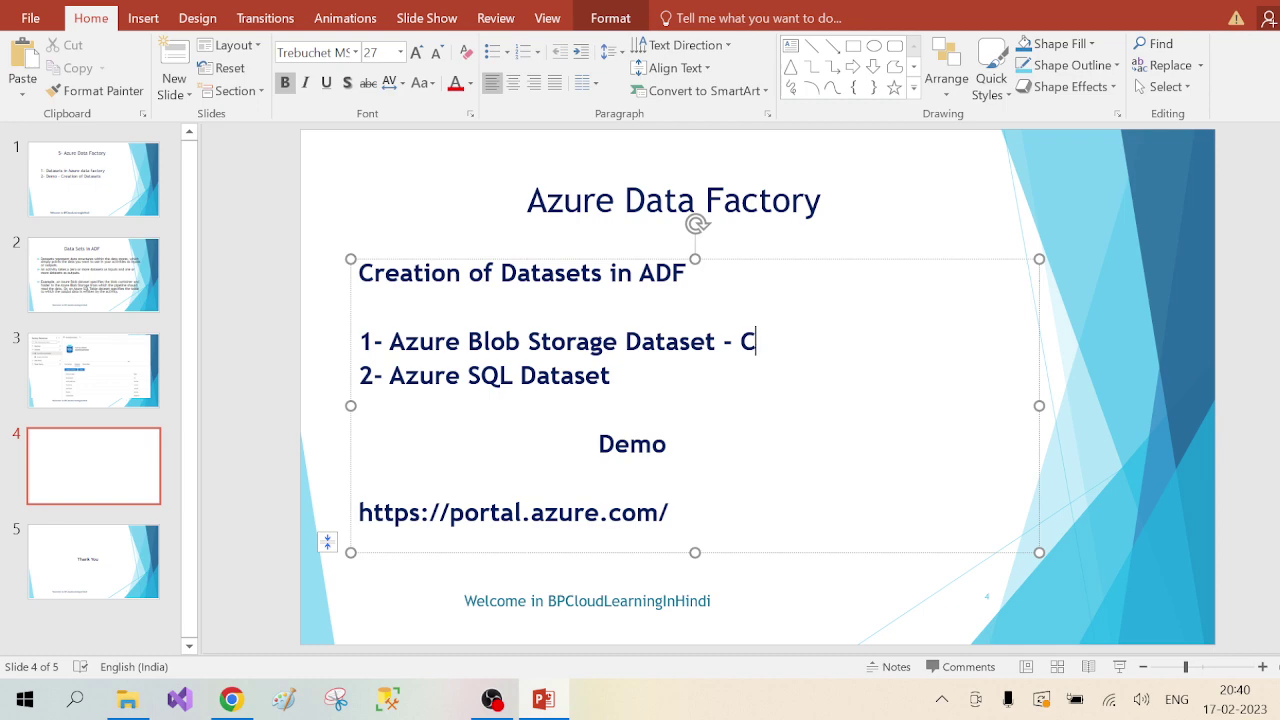
pyautogui.press('BackSpace')
pyautogui.write('Done')
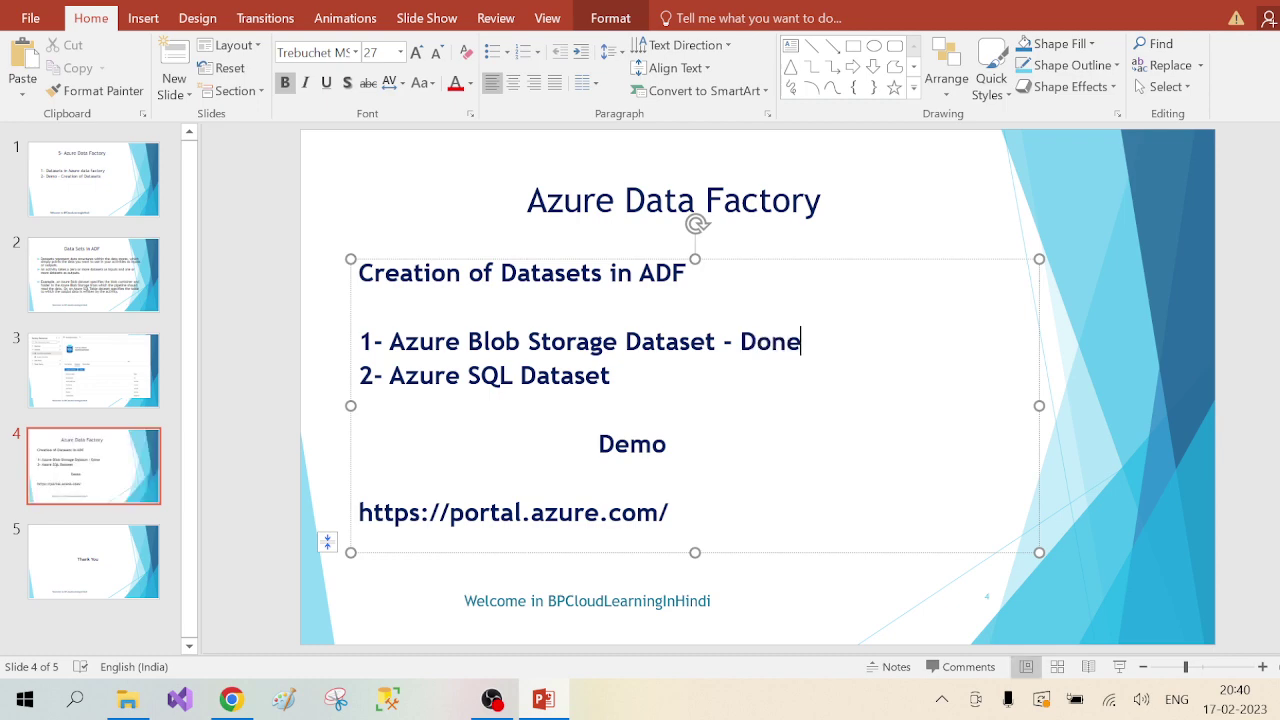
pyautogui.press('Down')
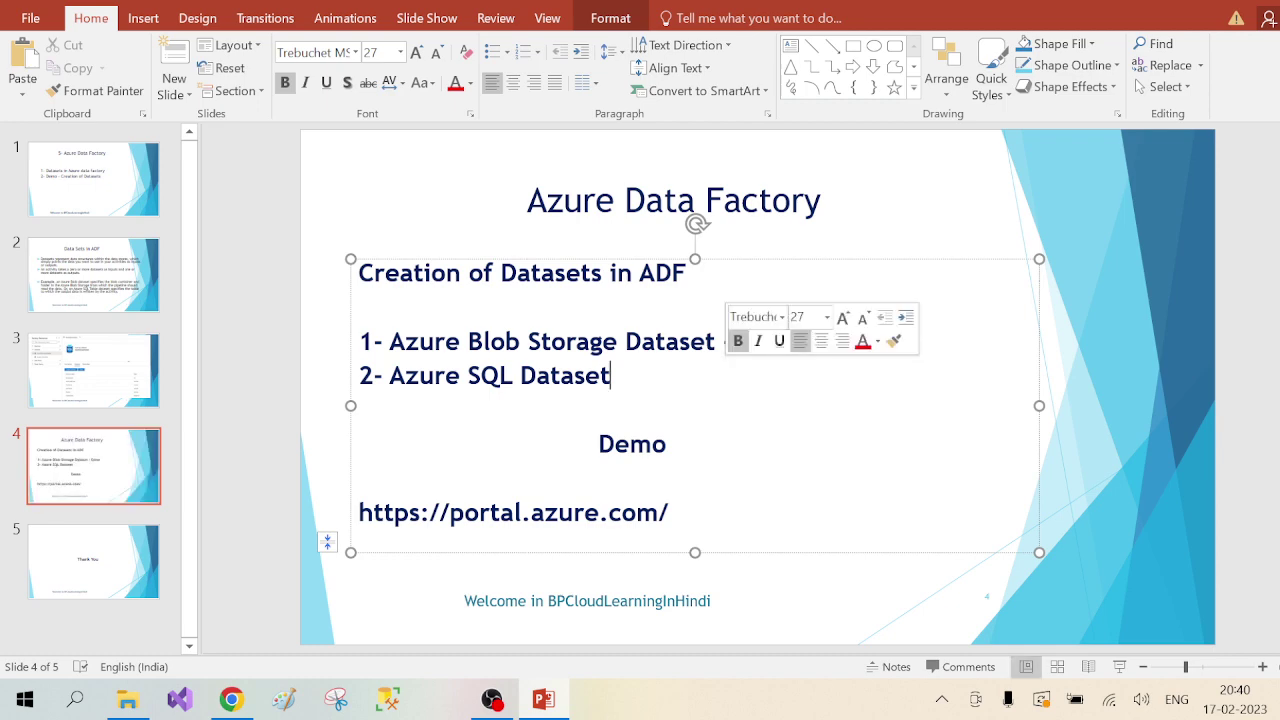
# Switch to Azure Data Factory in Chrome and start a new dataset with Azure SQL Database as its data store
pyautogui.hotkey('alt', 'Tab')
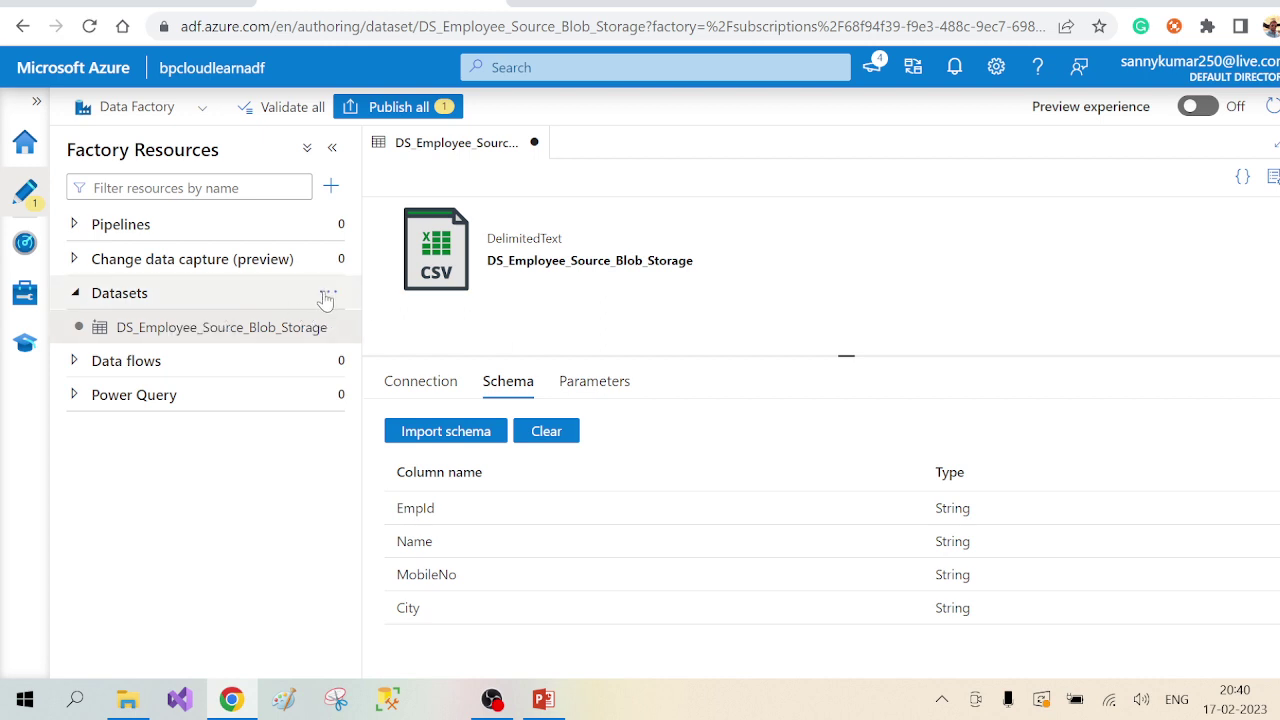
pyautogui.click(328, 296)
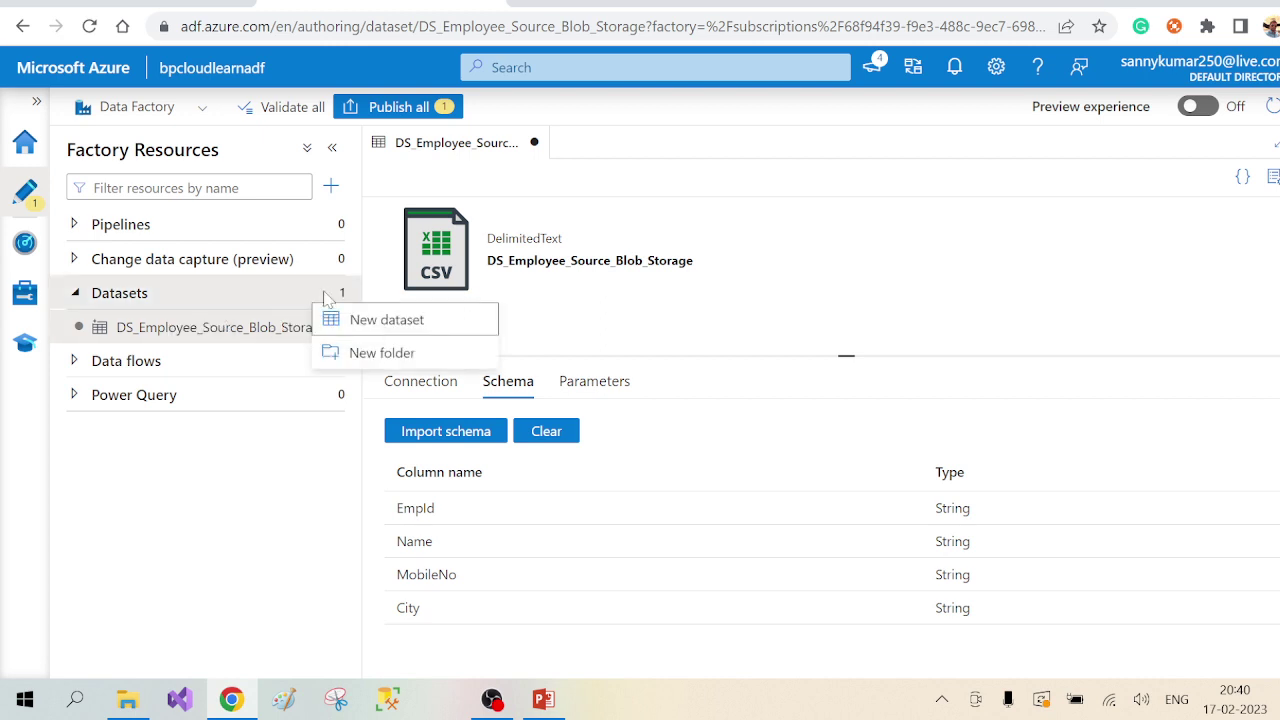
pyautogui.click(390, 320)
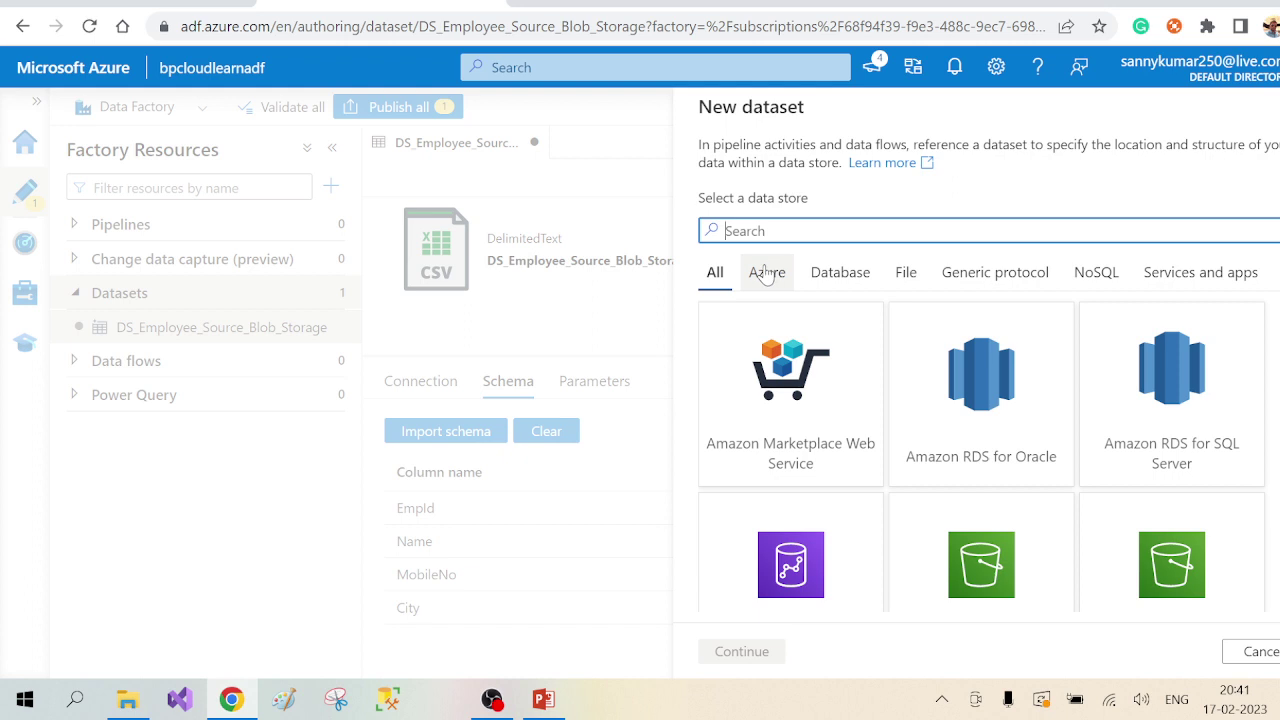
pyautogui.click(766, 273)
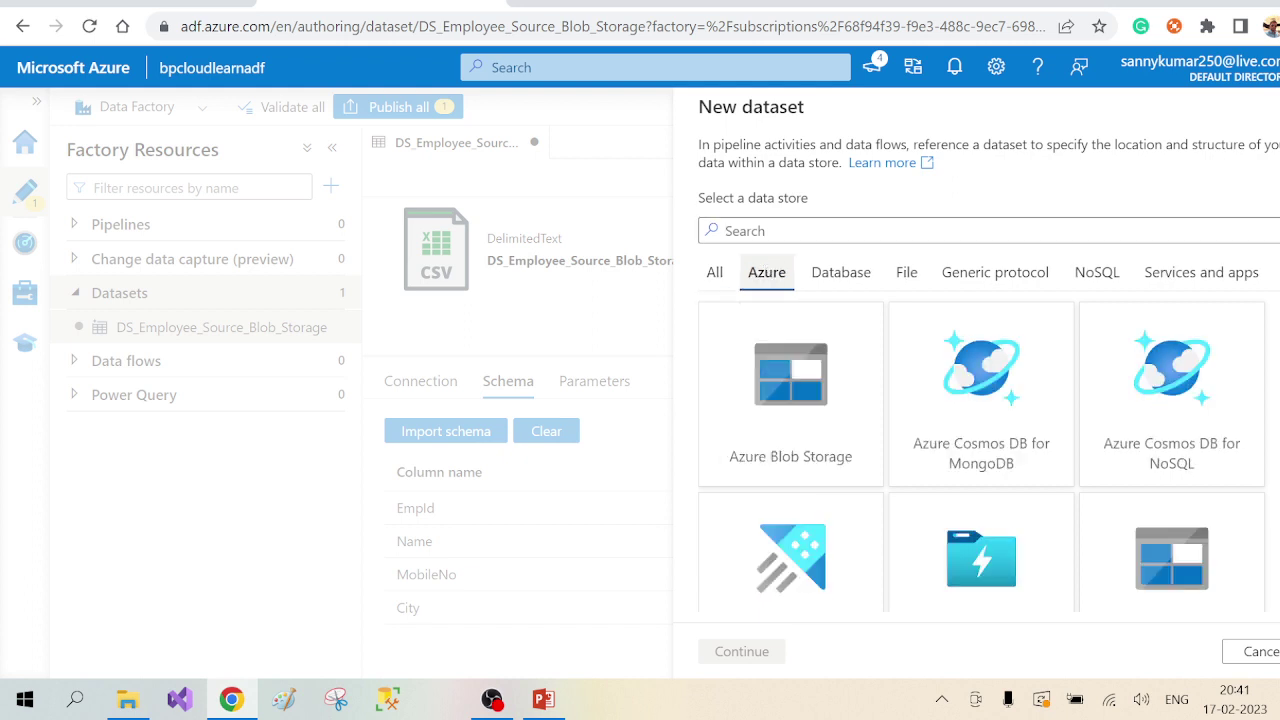
pyautogui.scroll(-3, 810, 507)
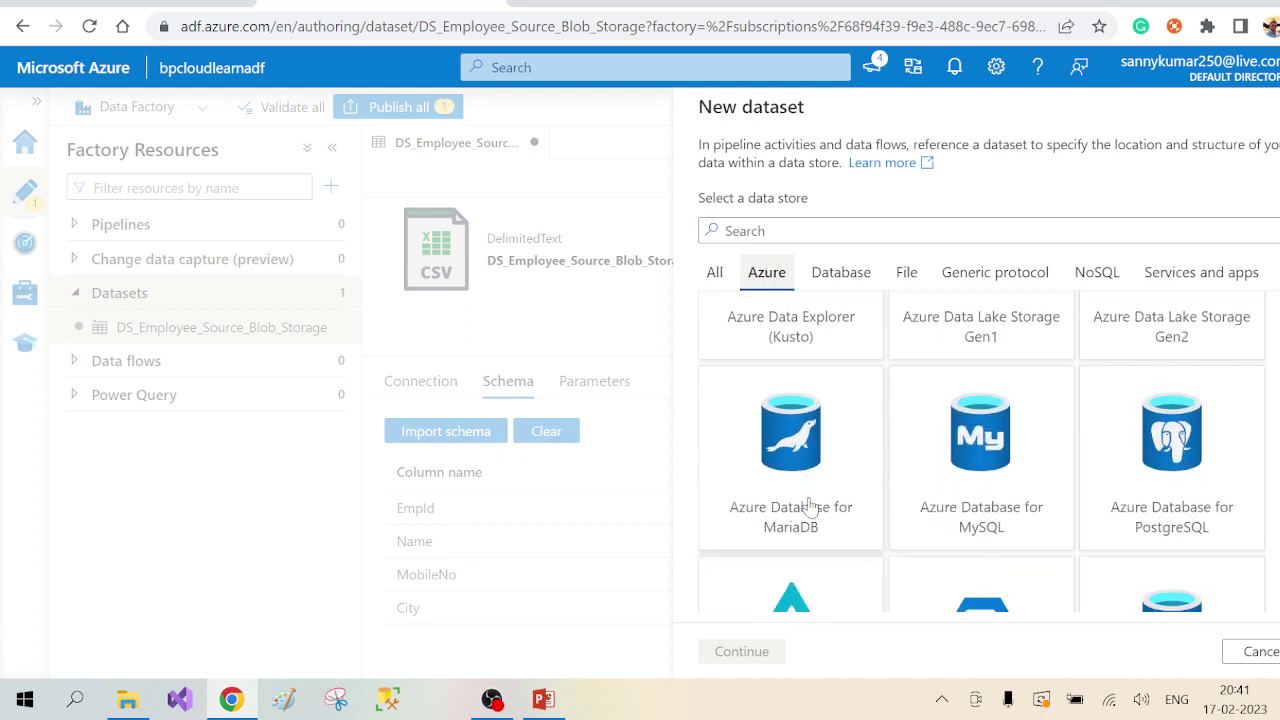
pyautogui.scroll(-3, 810, 507)
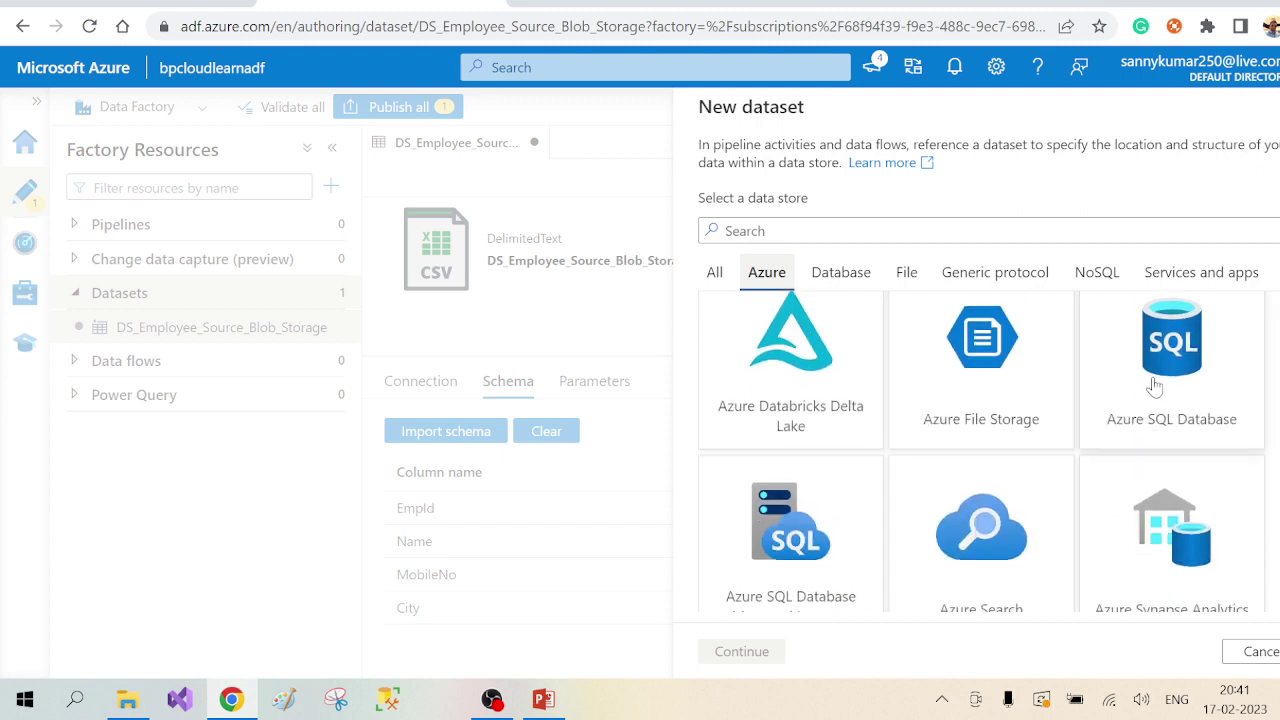
pyautogui.click(1155, 385)
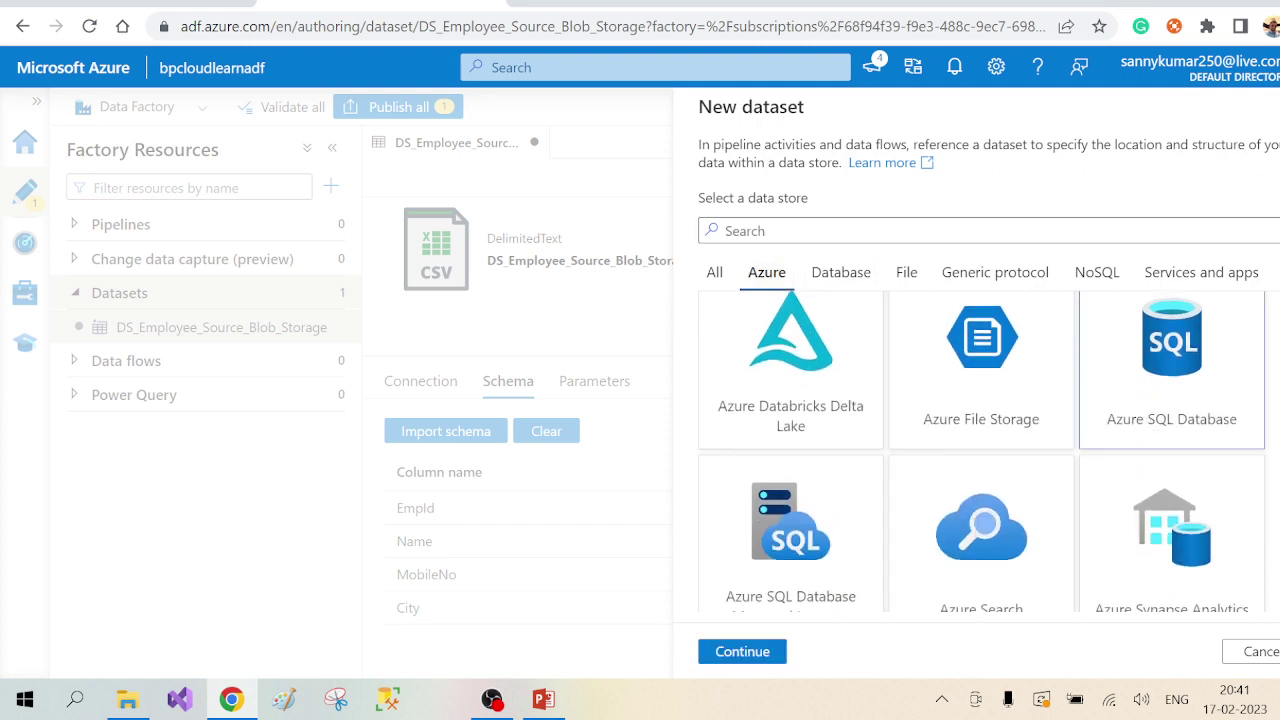
pyautogui.click(760, 231)
pyautogui.write('azure')
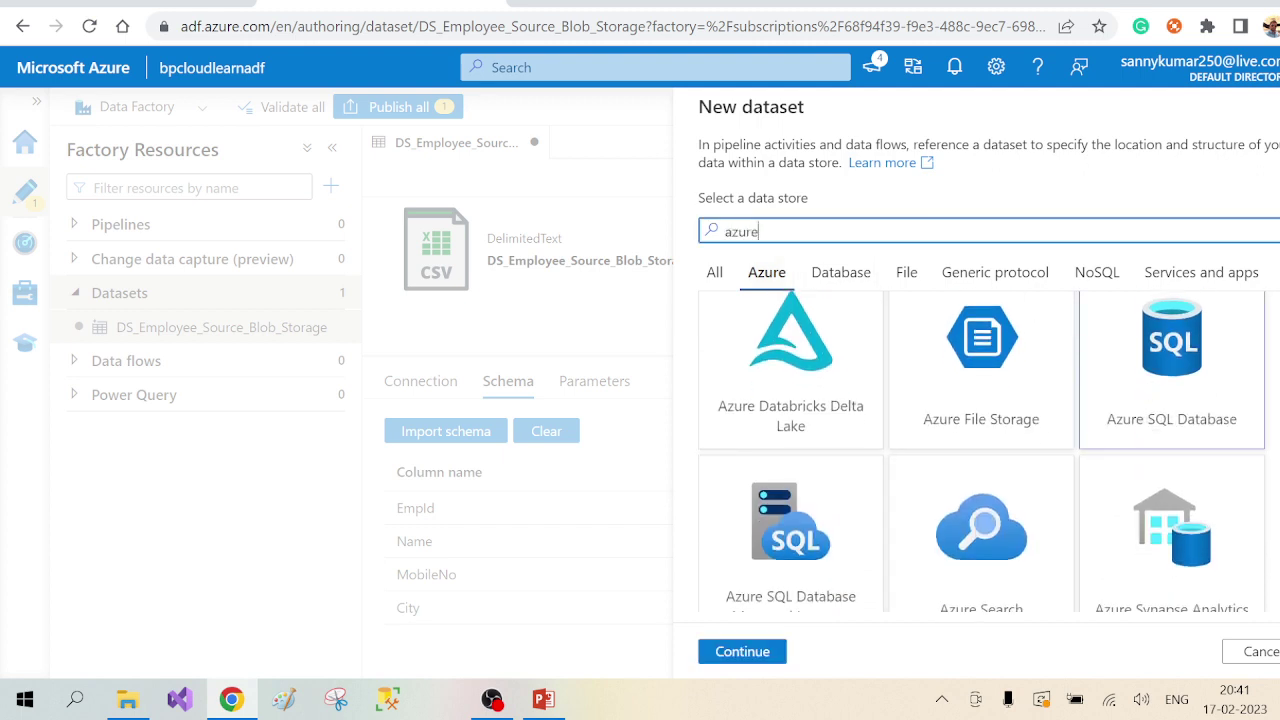
pyautogui.write(' sql')
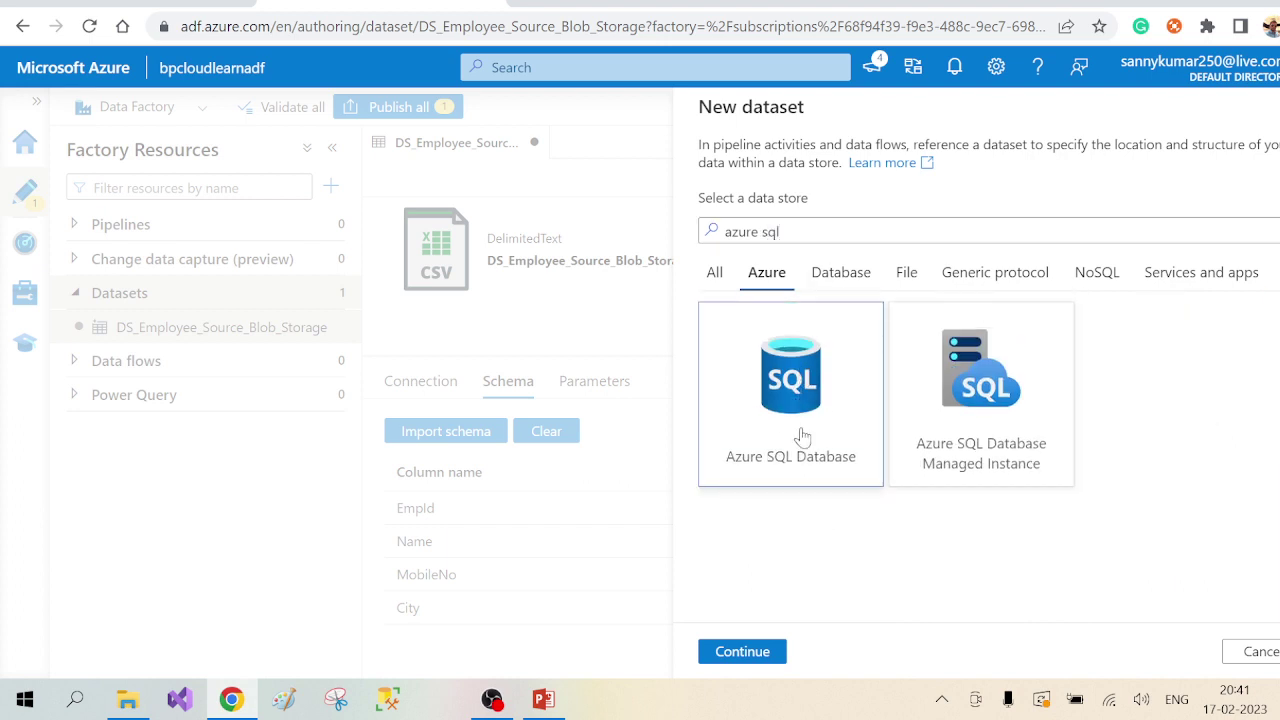
pyautogui.doubleClick(803, 437)
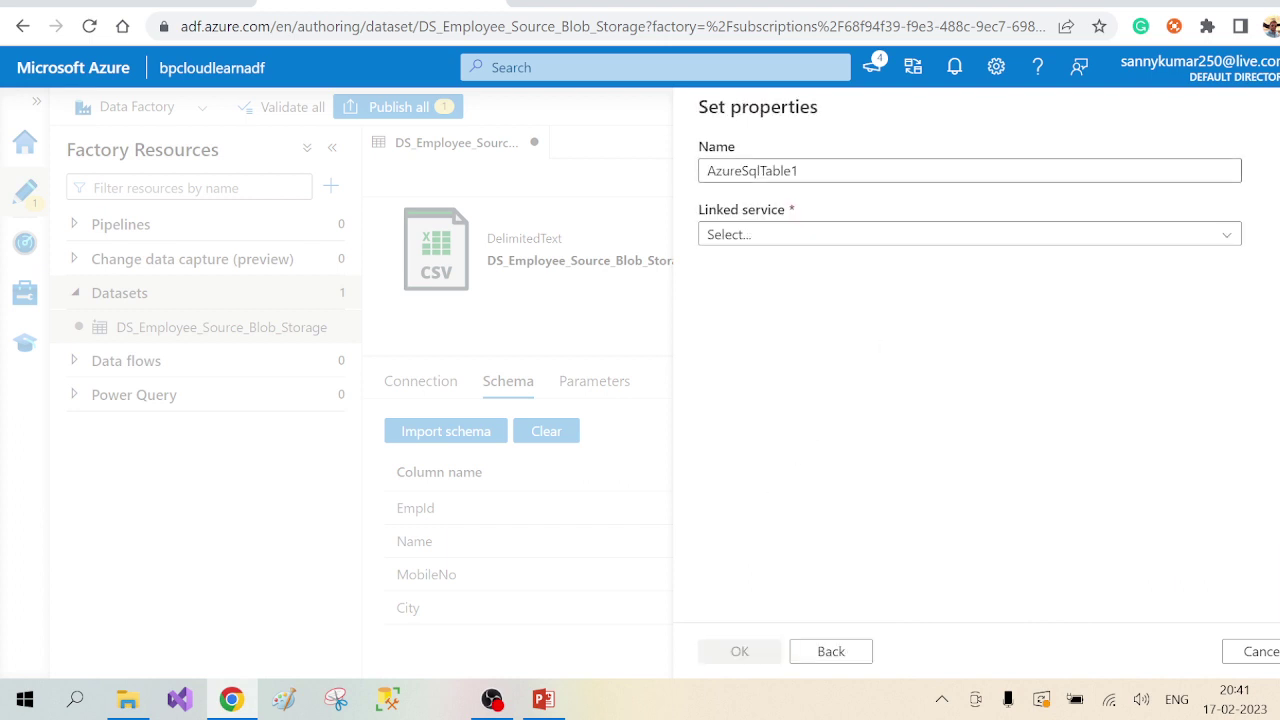
# Name the dataset DS_Destination_Employee_AzureSQL, choose the LS_AzureSQLDB linked service and select the dbo.tblEmployee table
pyautogui.moveTo(810, 171); pyautogui.dragTo(690, 177)
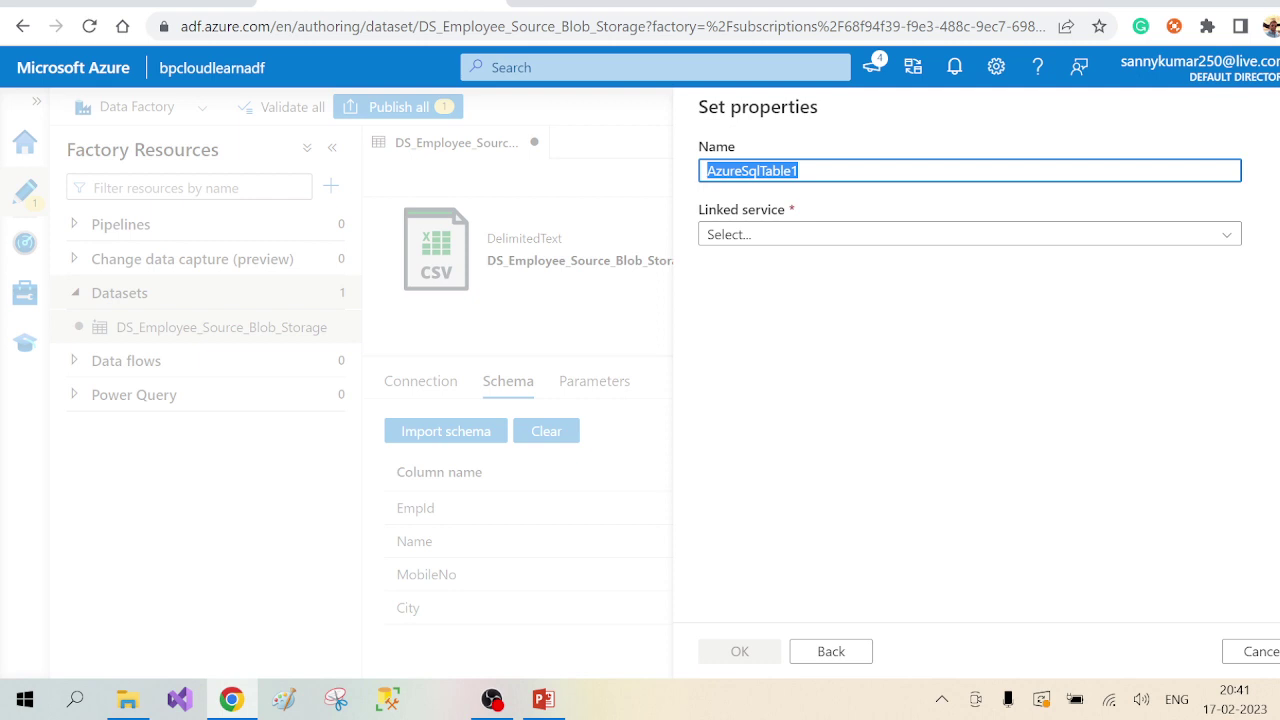
pyautogui.write('DS_Desti')
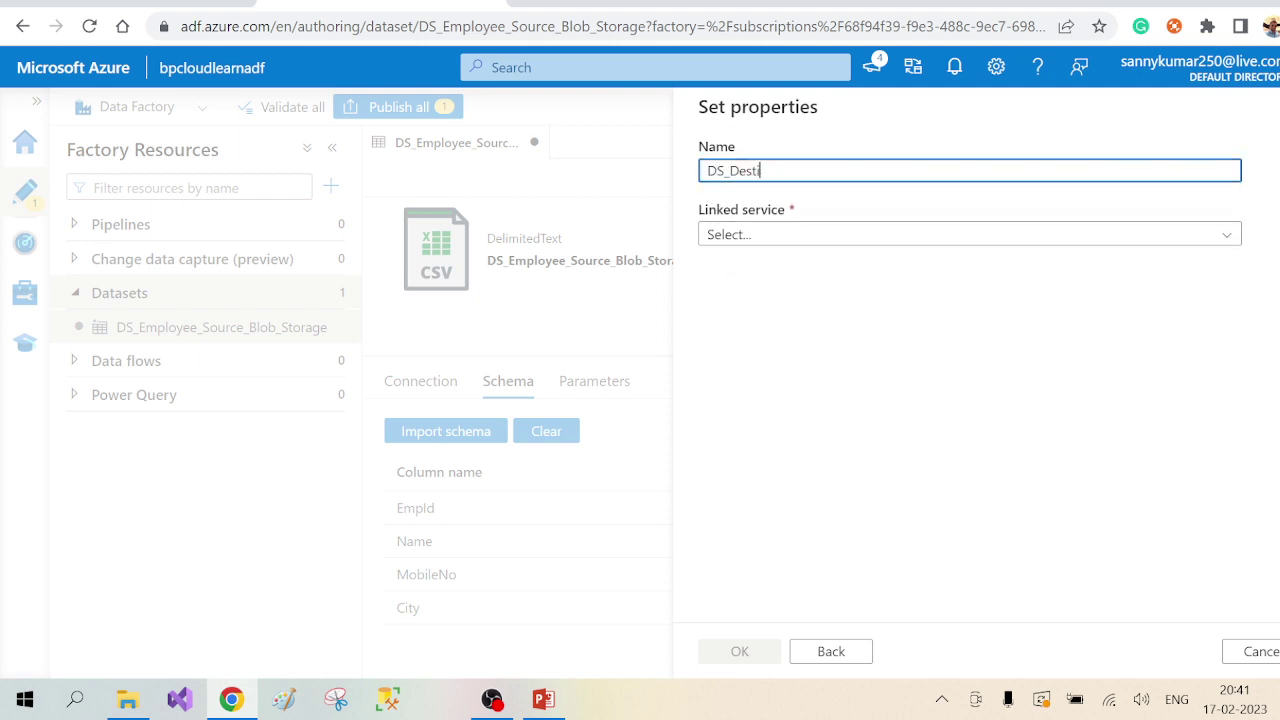
pyautogui.write('nation_Em')
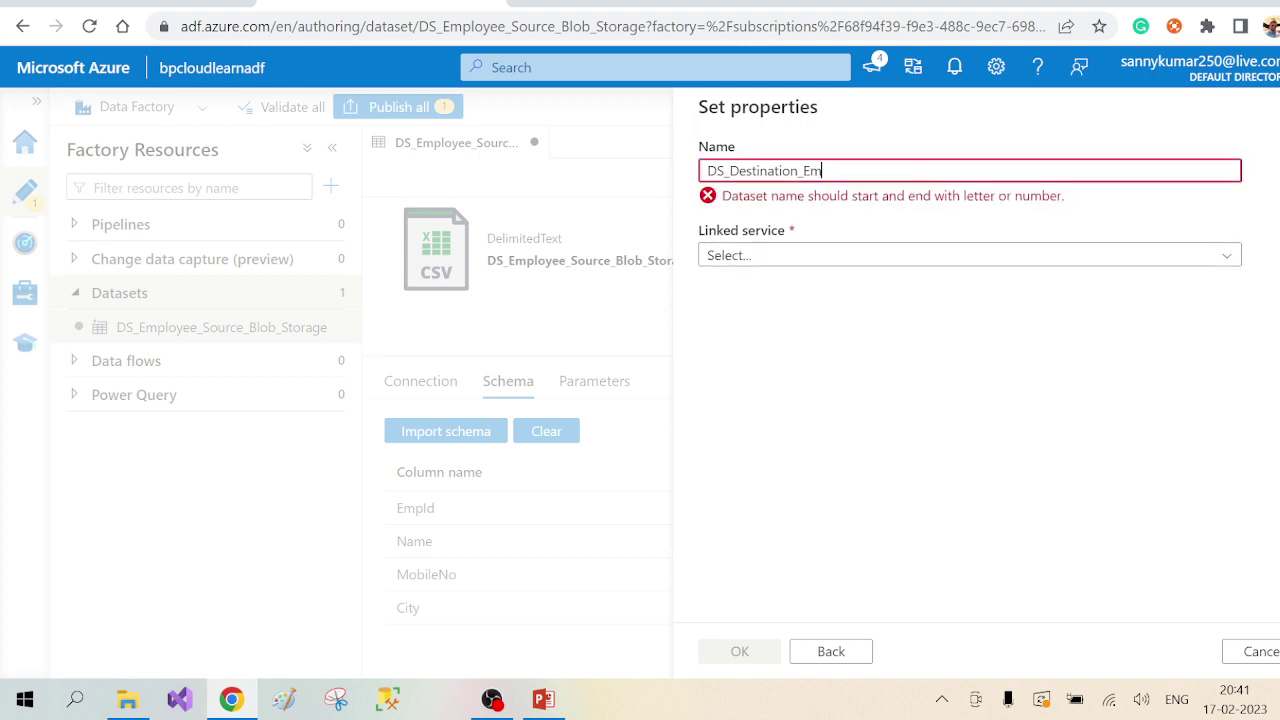
pyautogui.write('ploye')
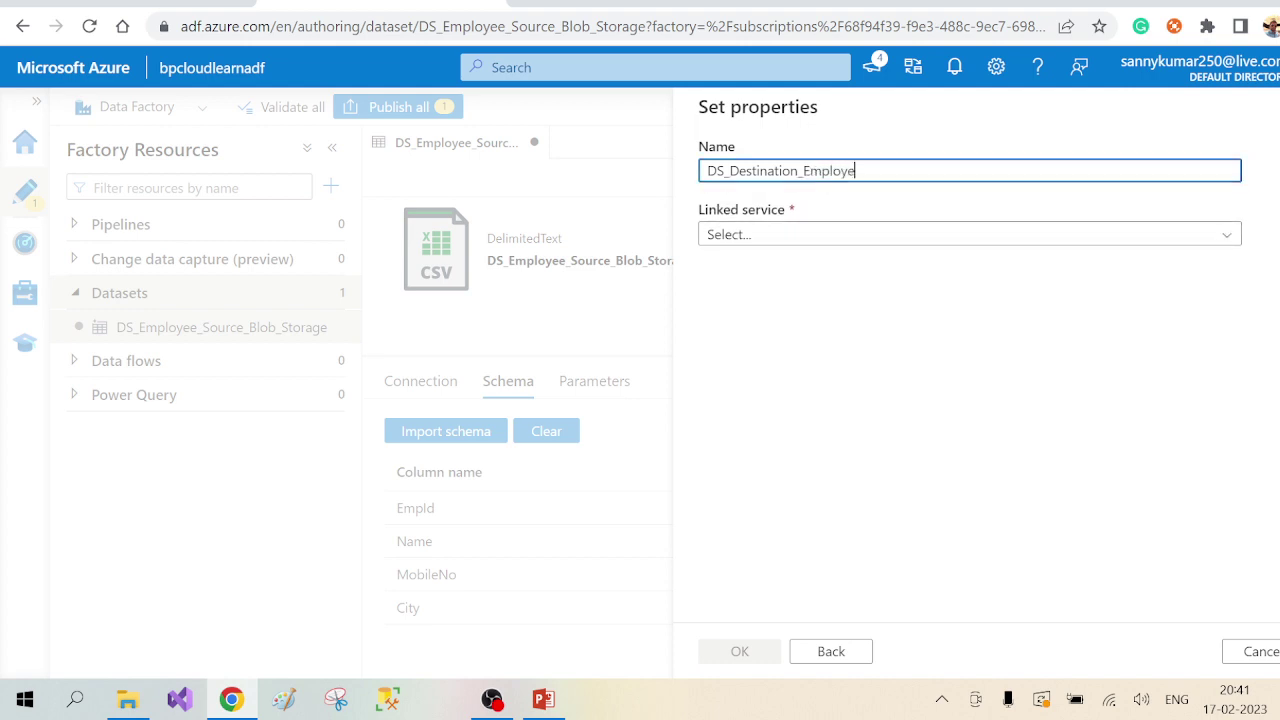
pyautogui.write('e_AzureSQL')
pyautogui.click(814, 236)
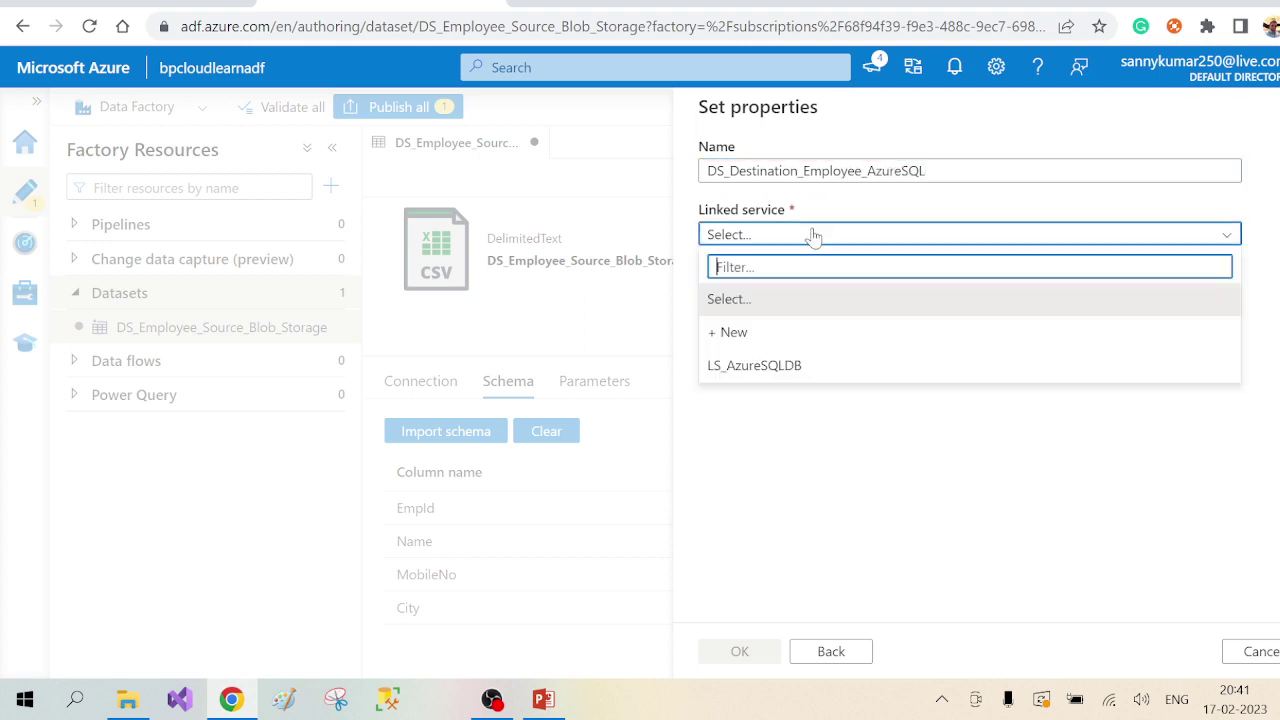
pyautogui.click(794, 366)
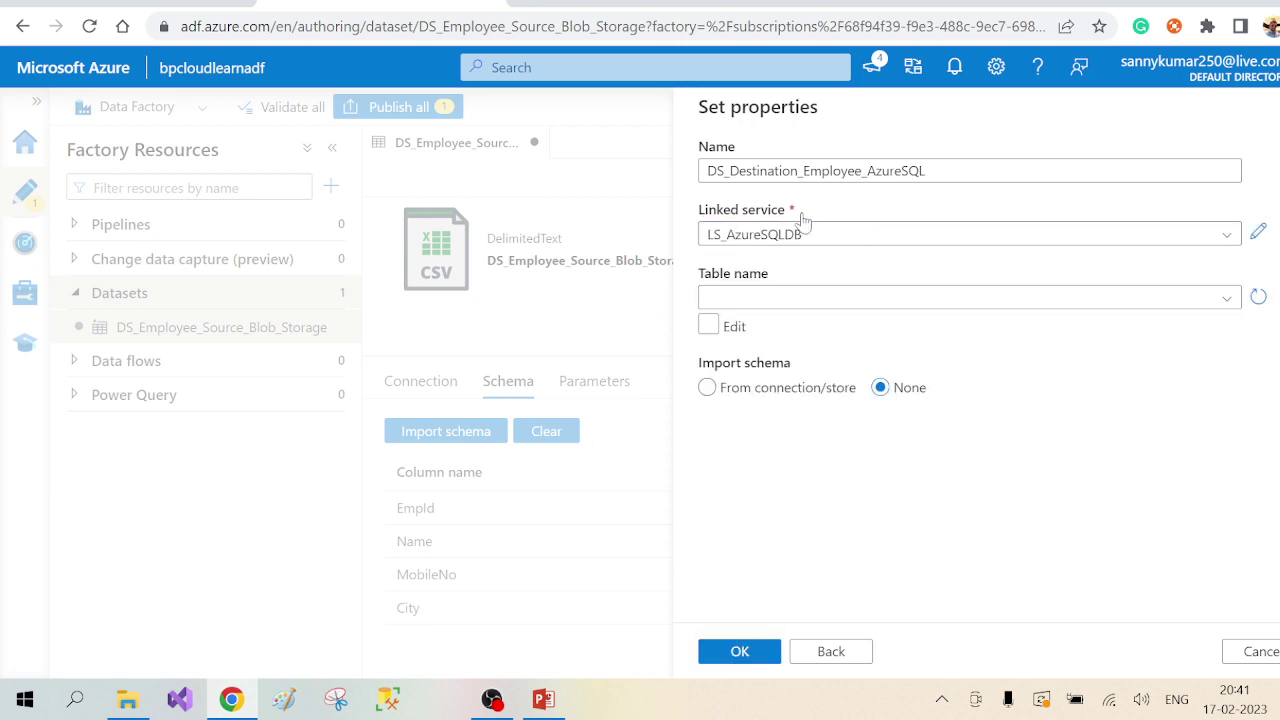
pyautogui.click(967, 305)
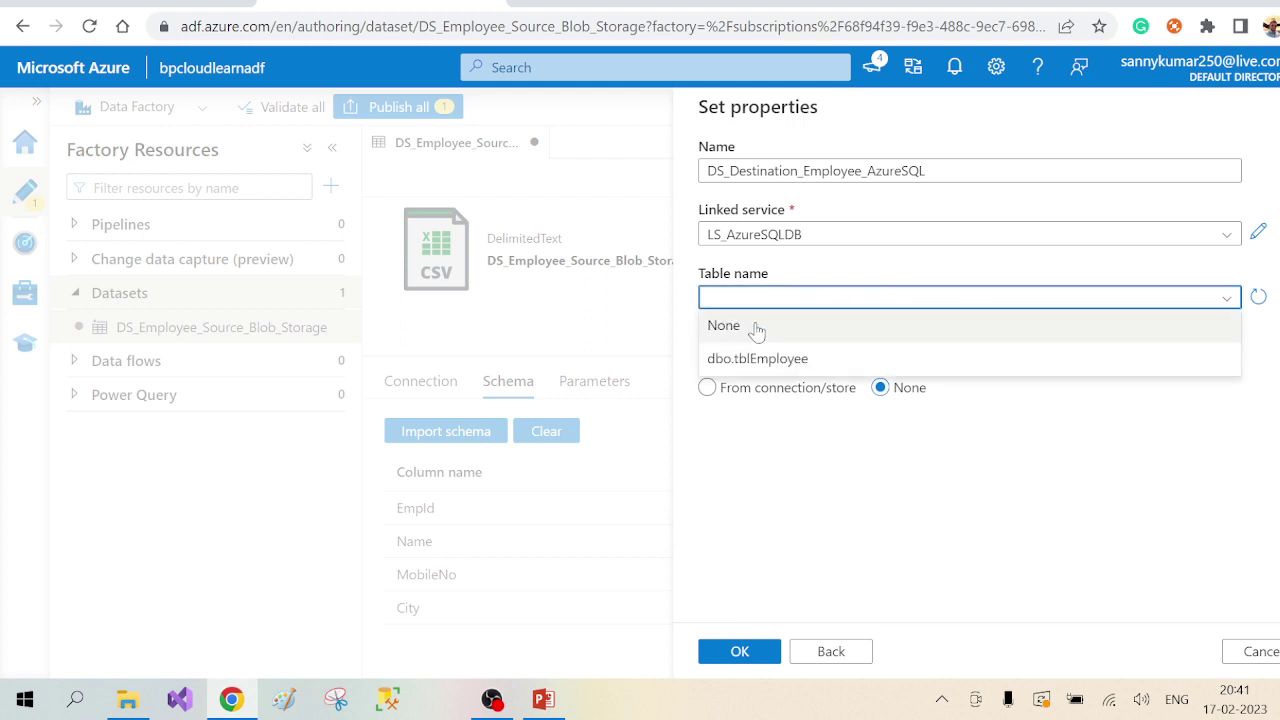
pyautogui.click(797, 362)
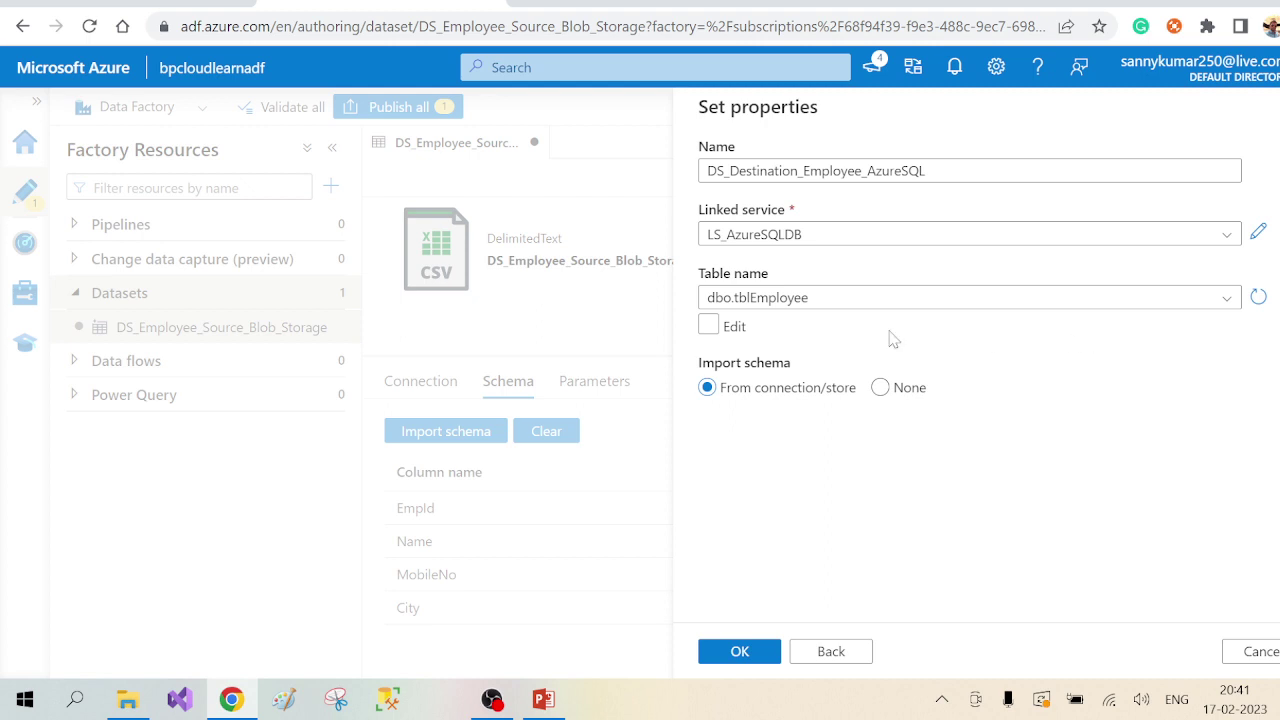
# Try manual editing of the table name, look at its schema and table fields, and turn manual editing off again
pyautogui.click(708, 326)
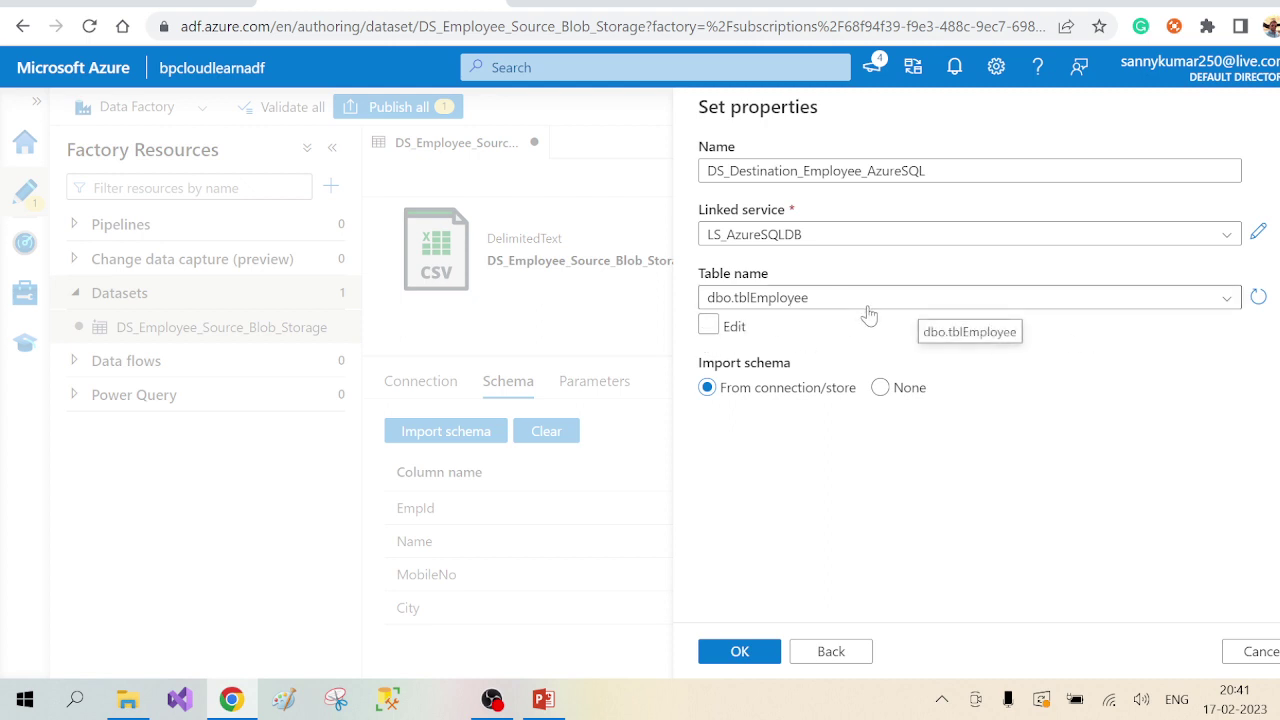
pyautogui.click(708, 327)
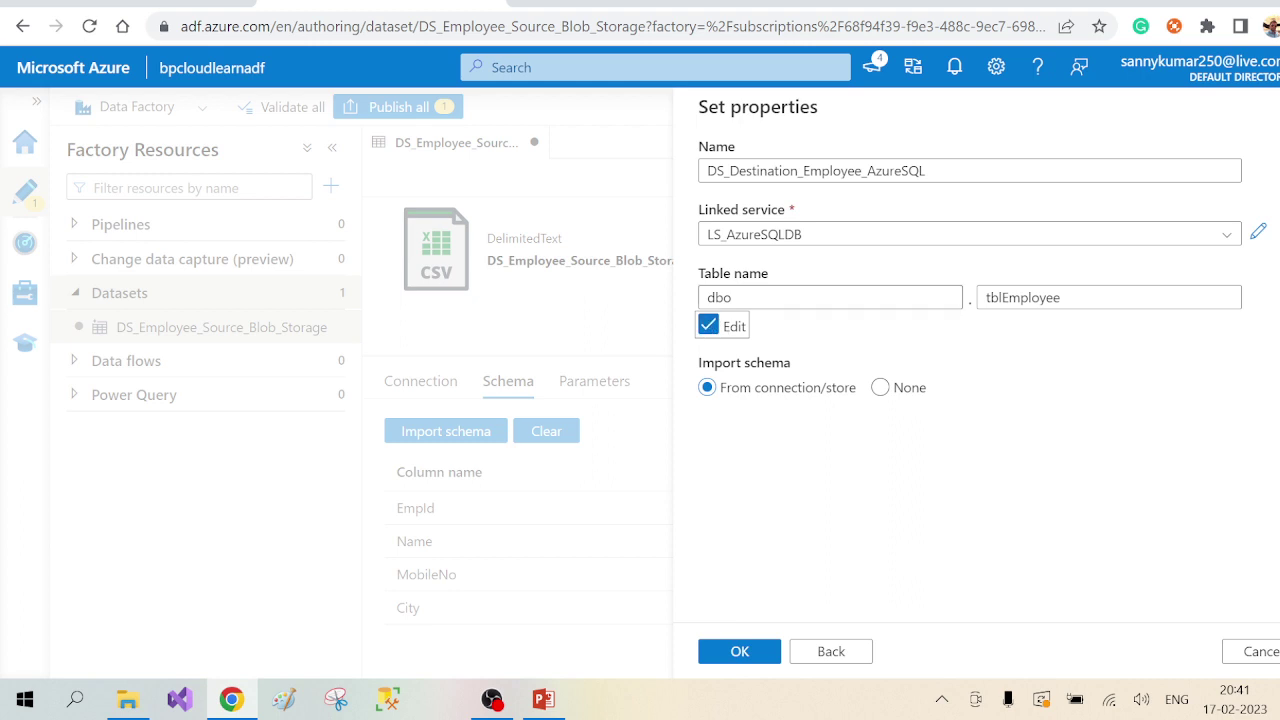
pyautogui.click(733, 297)
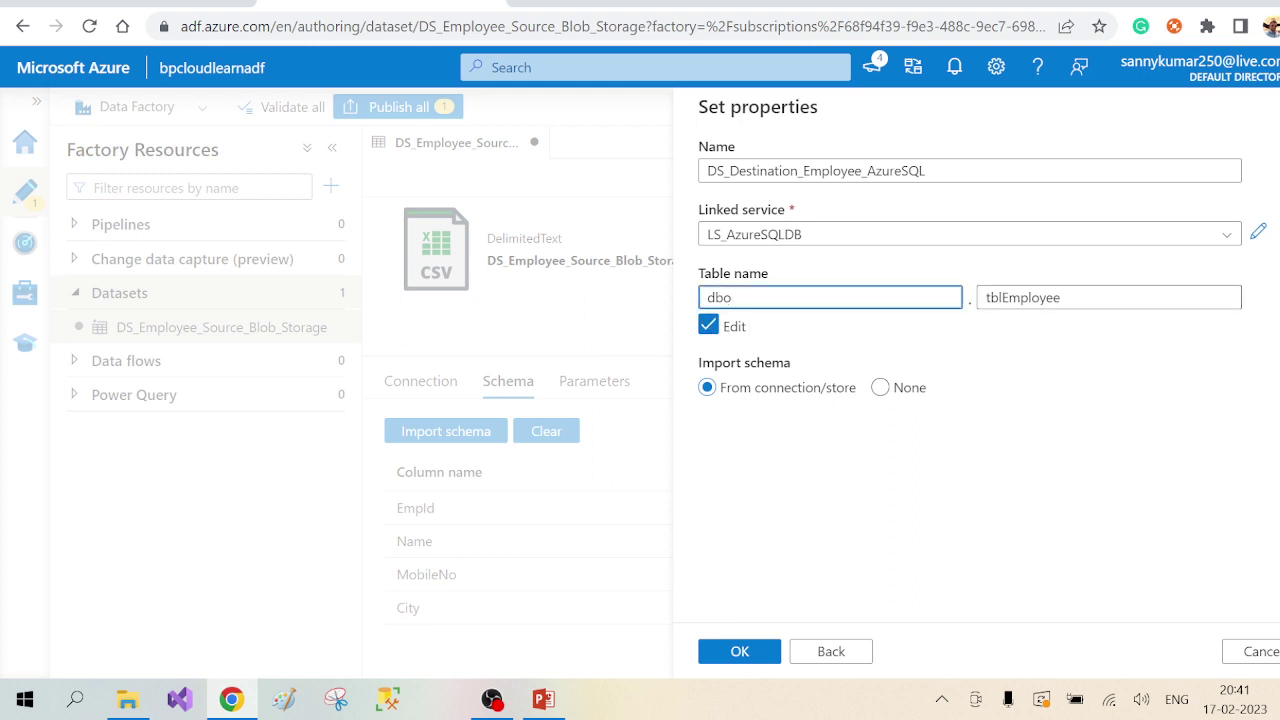
pyautogui.click(1061, 297)
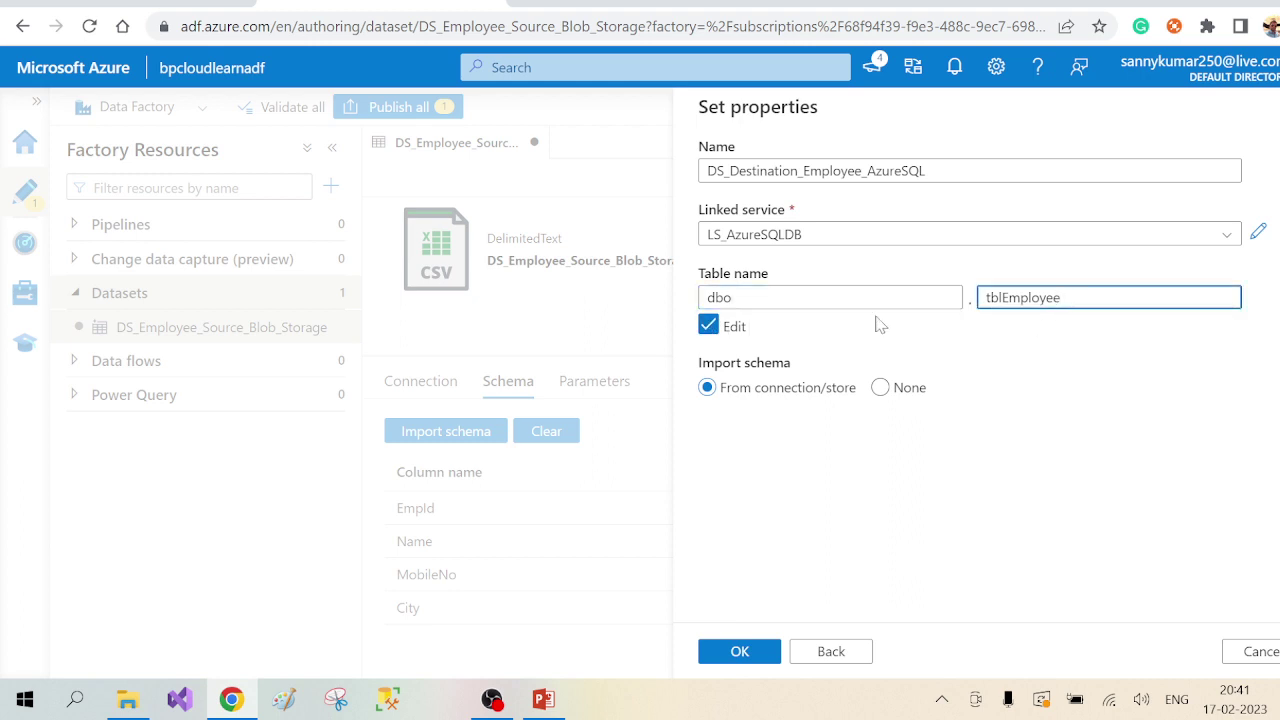
pyautogui.click(708, 325)
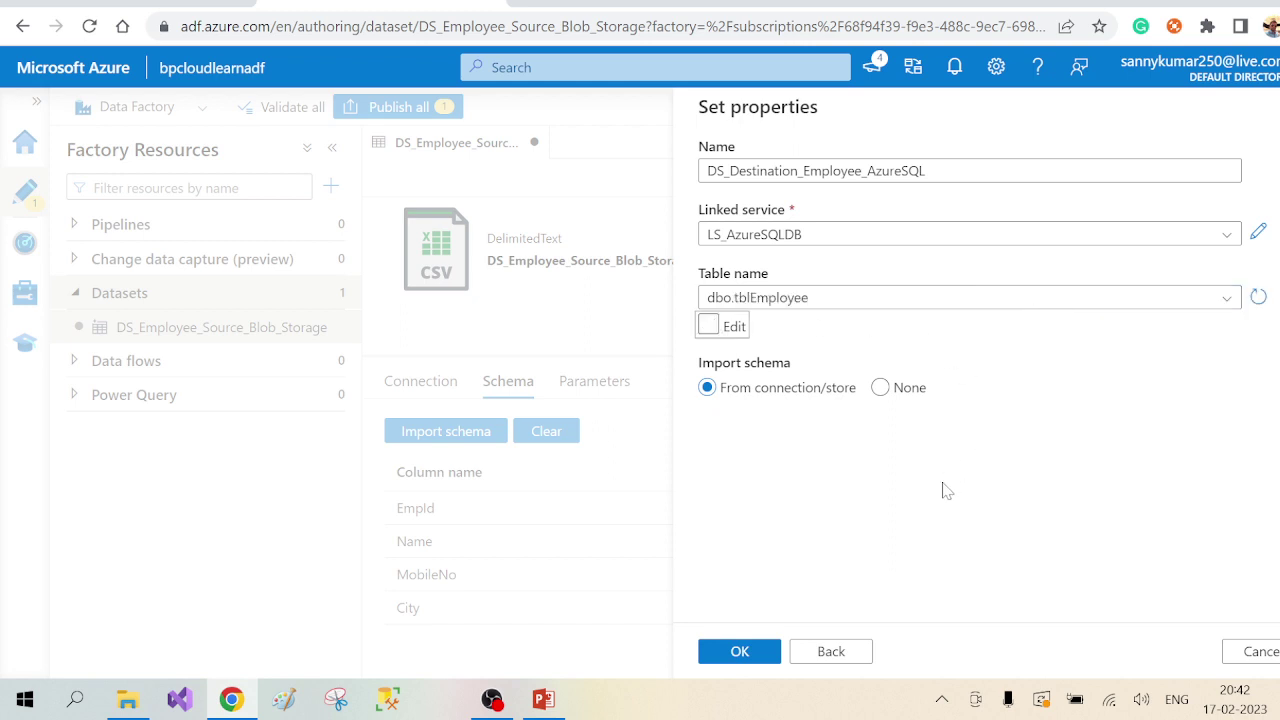
# Create the Azure SQL dataset with the chosen settings and test the connection of its linked service
pyautogui.click(733, 647)
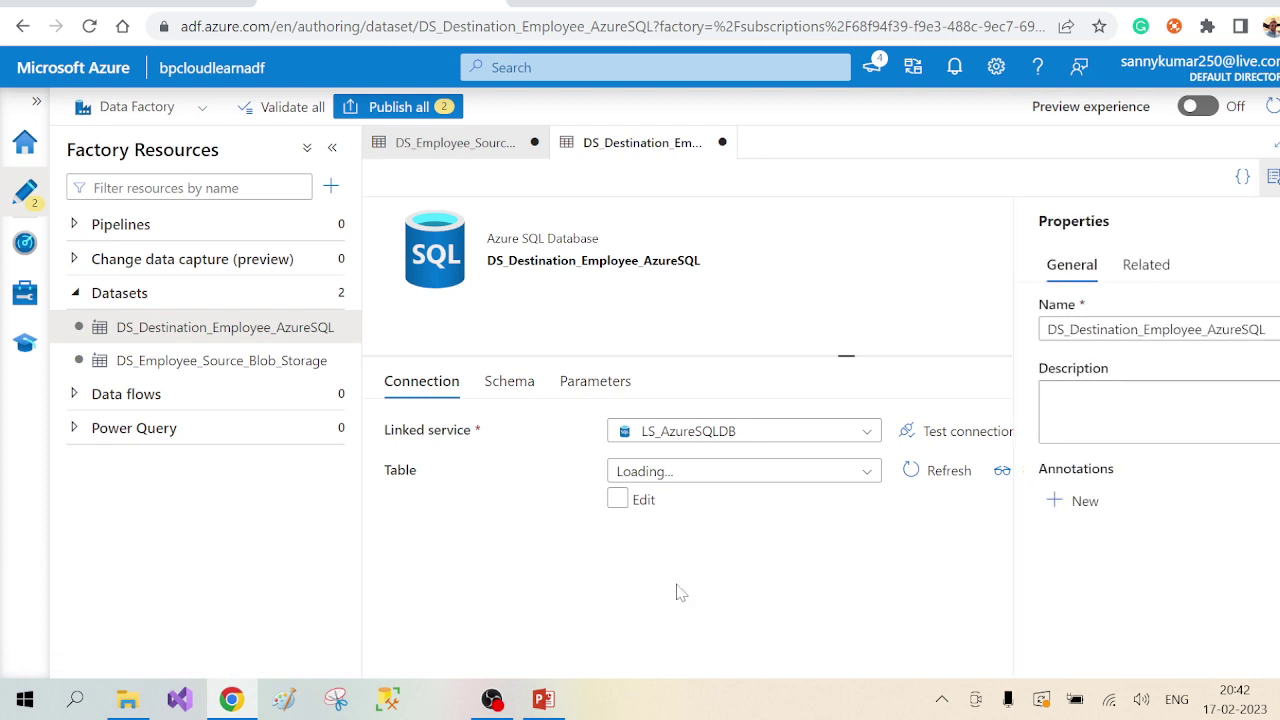
pyautogui.click(1271, 177)
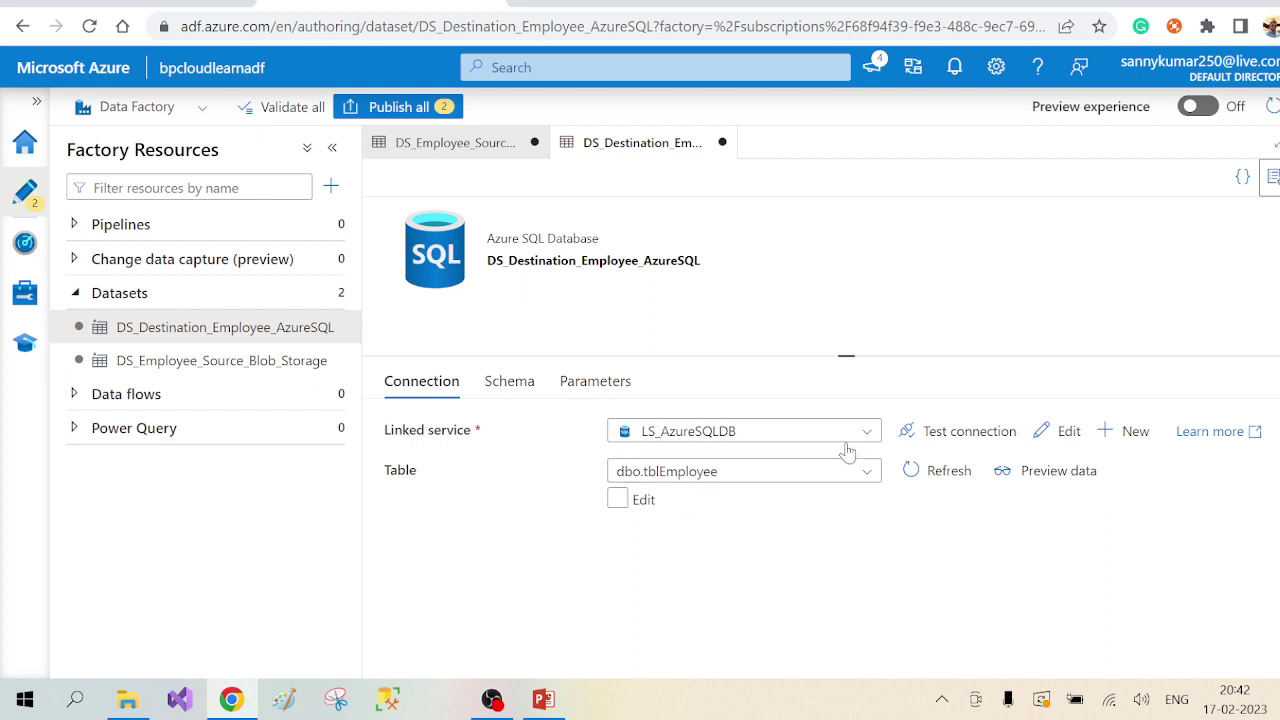
pyautogui.click(960, 431)
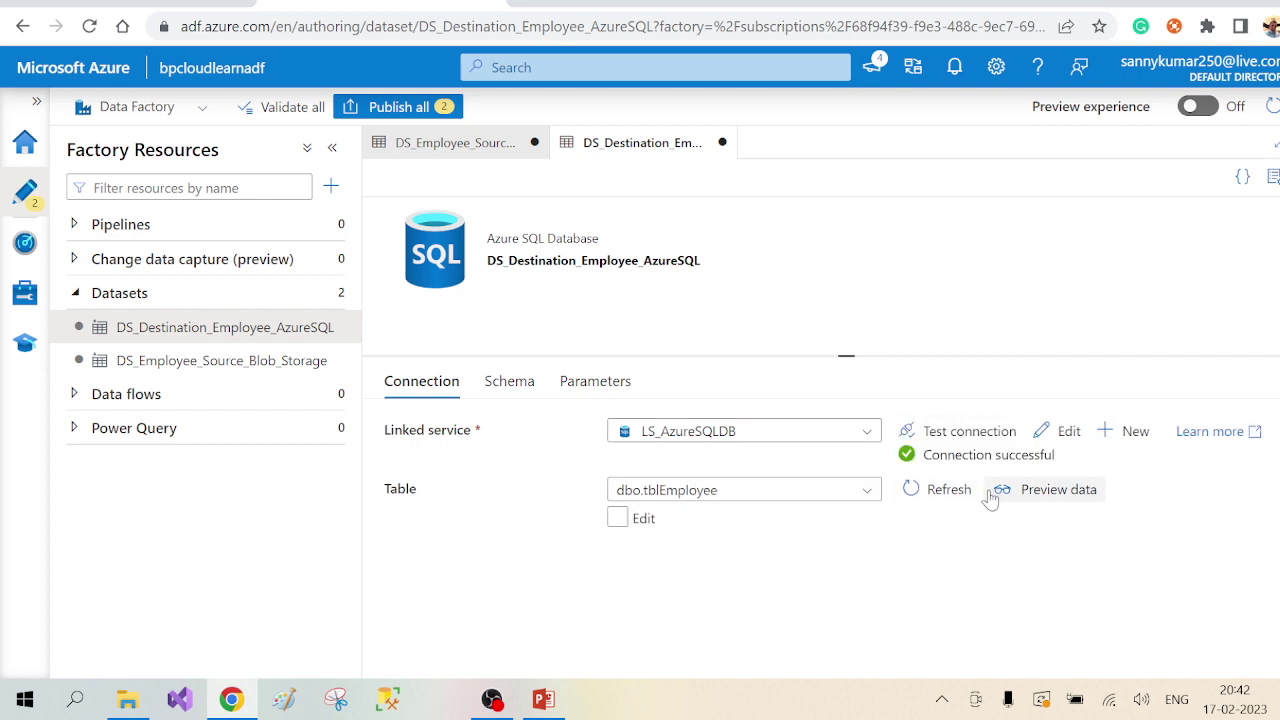
# Preview the data of dbo.tblEmployee and examine the column names and types in the dataset's schema
pyautogui.click(1043, 500)
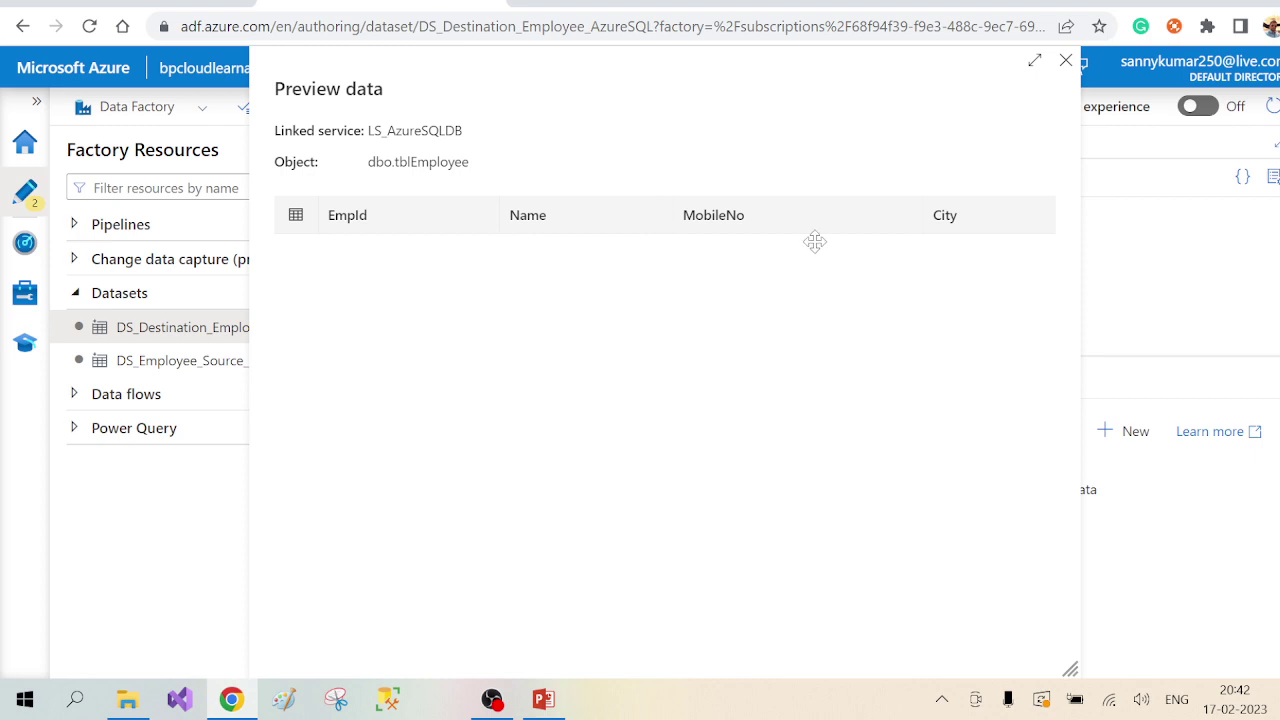
pyautogui.click(1066, 62)
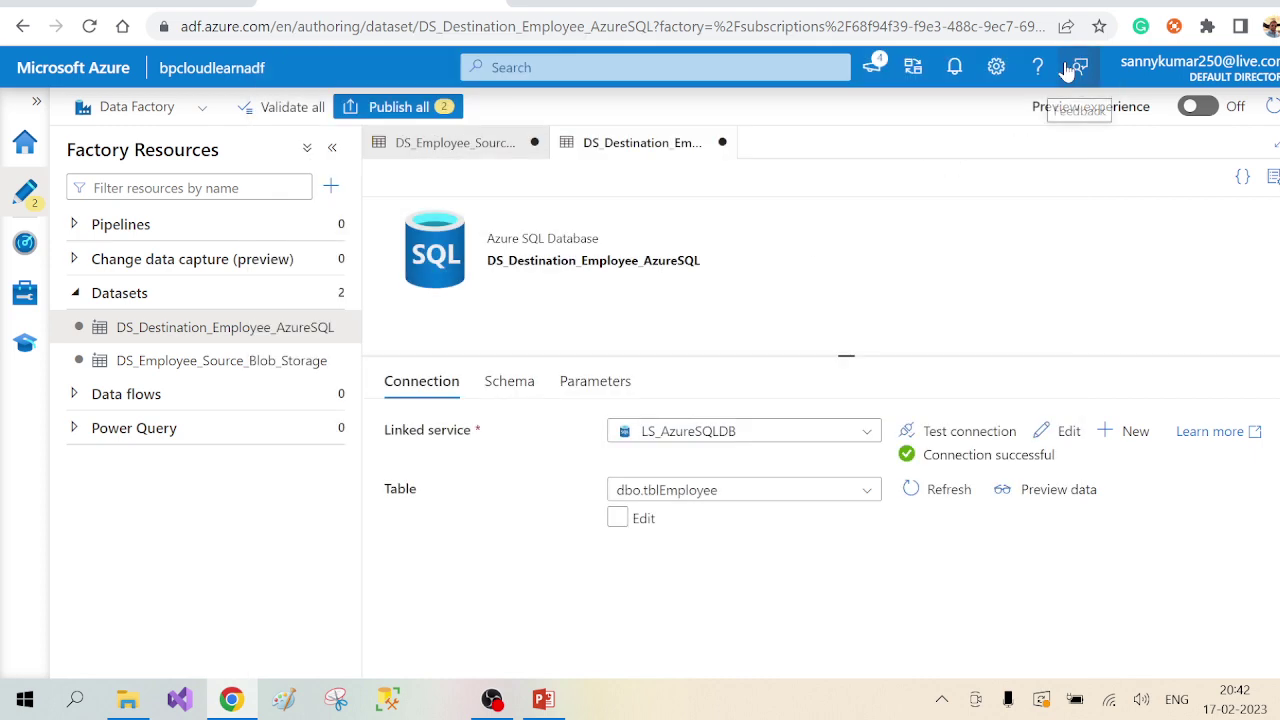
pyautogui.click(507, 384)
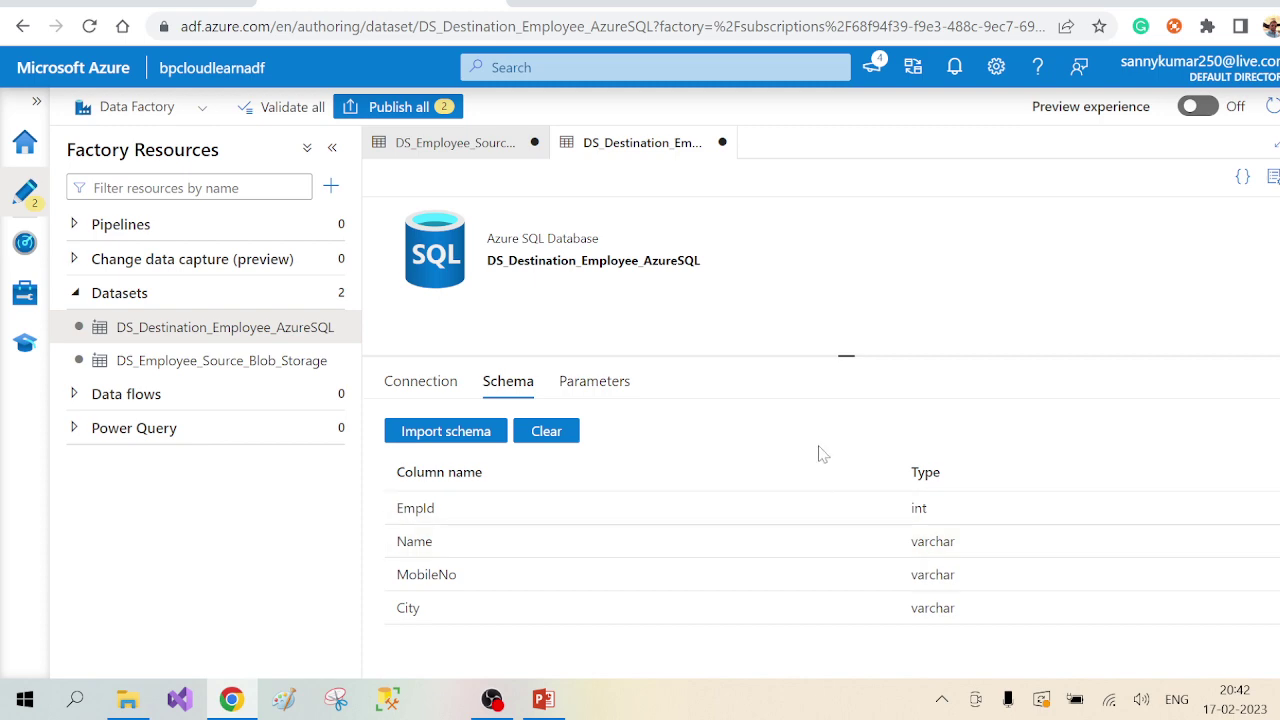
# Switch to PowerPoint and append "-Done" to the "2- Azure SQL Dataset" line on slide 4
pyautogui.click(543, 699)
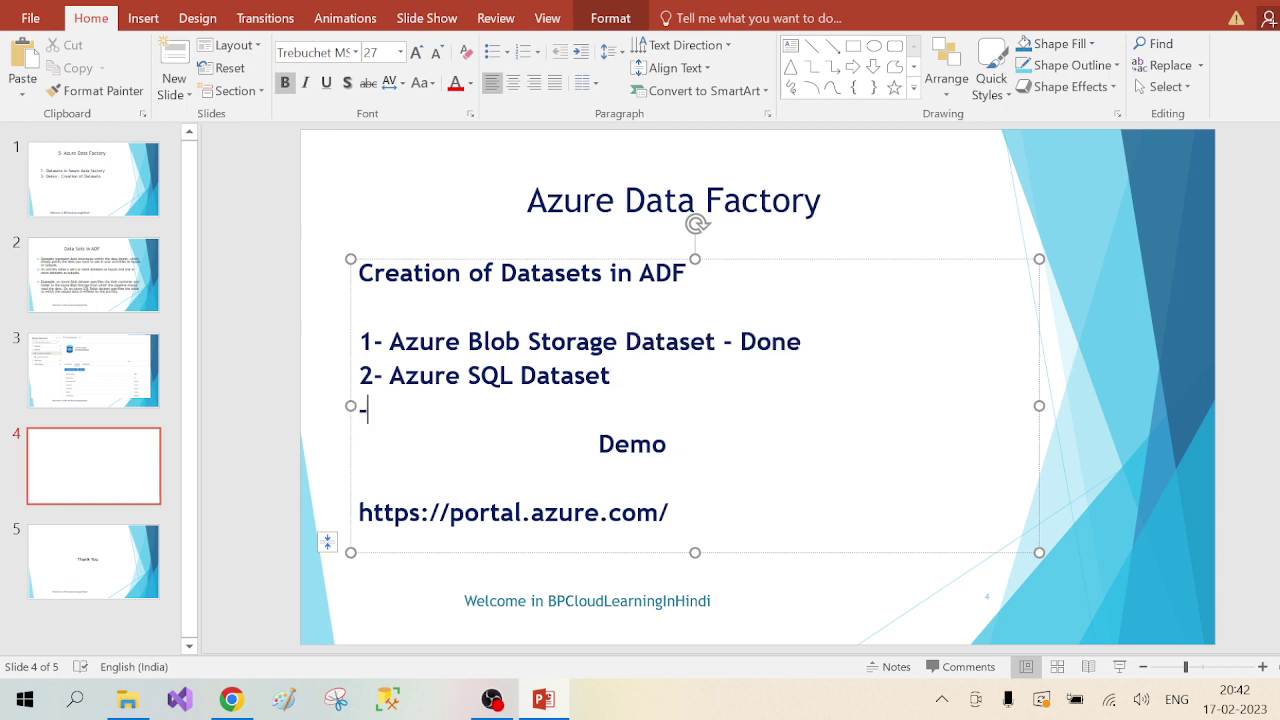
pyautogui.press('BackSpace')
pyautogui.write('-Crea')
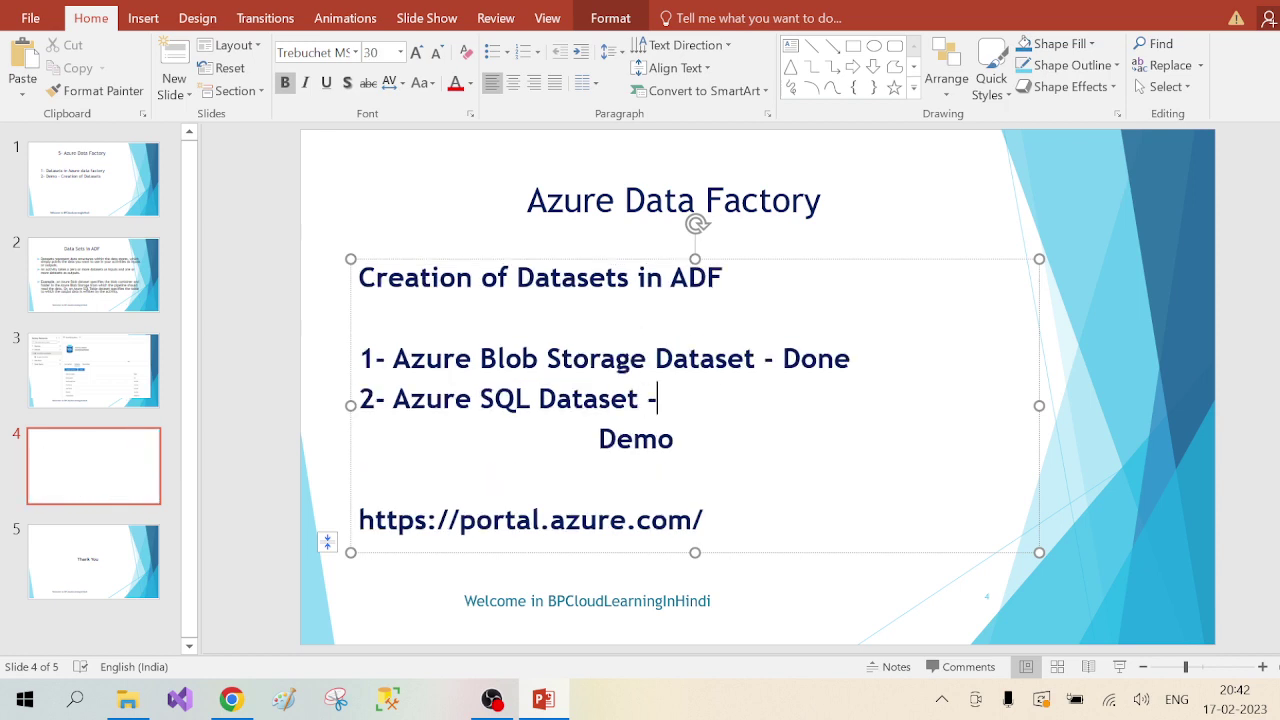
pyautogui.press('BackSpace')
pyautogui.press('BackSpace')
pyautogui.press('BackSpace')
pyautogui.press('BackSpace')
pyautogui.write('Done')
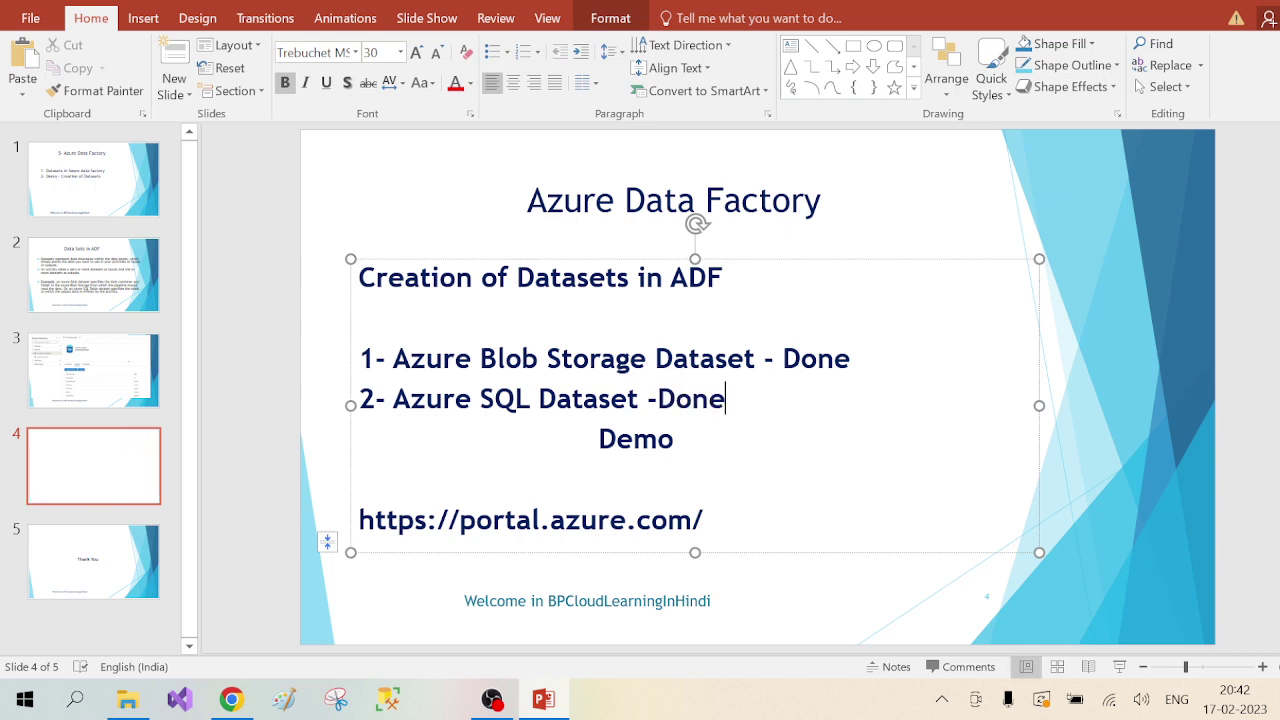